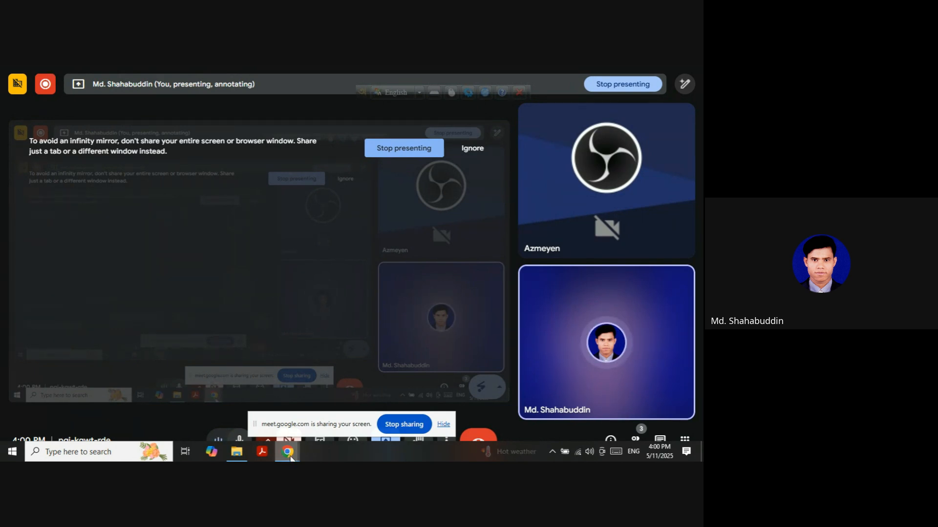
mouse_move(287, 452)
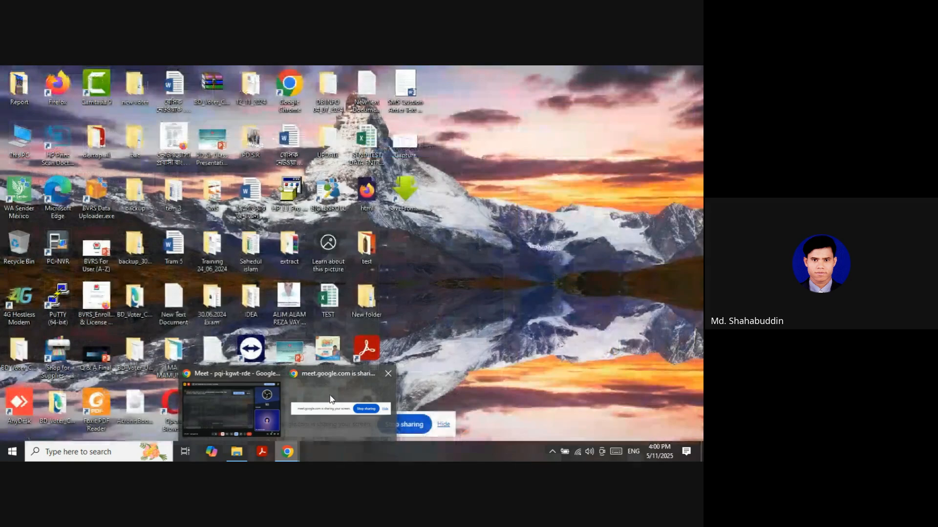
click(342, 396)
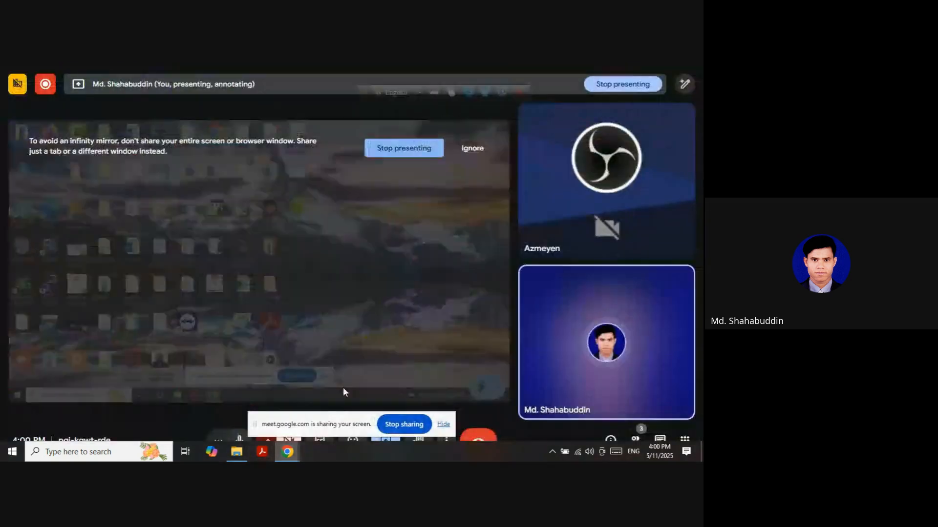
mouse_move(296, 452)
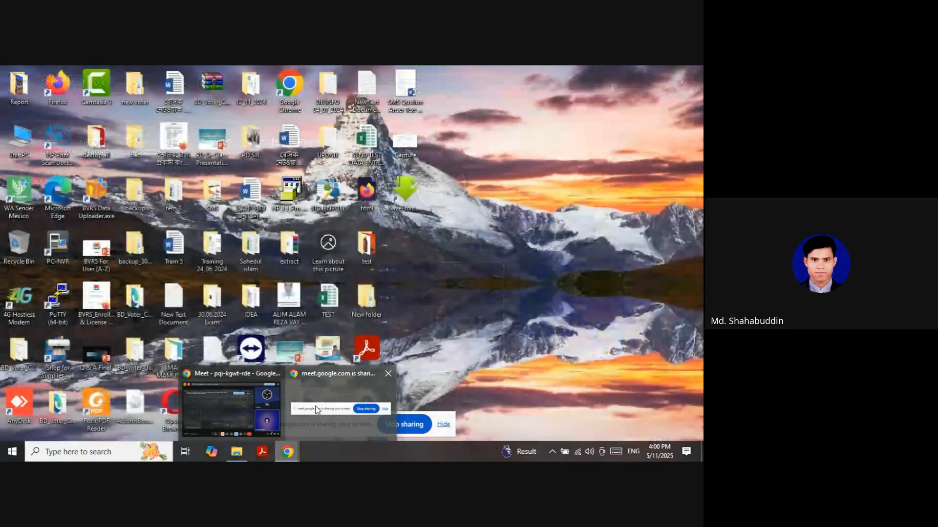
click(315, 409)
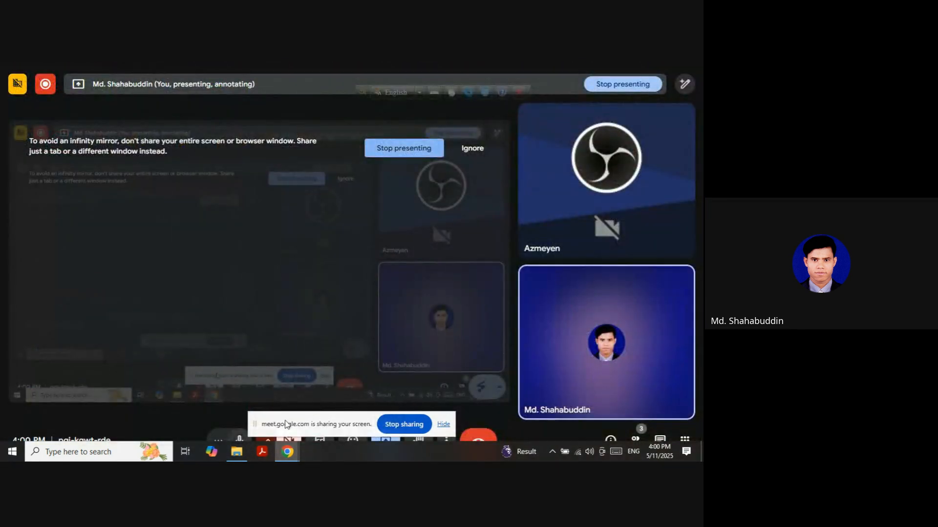
mouse_move(287, 454)
click(251, 408)
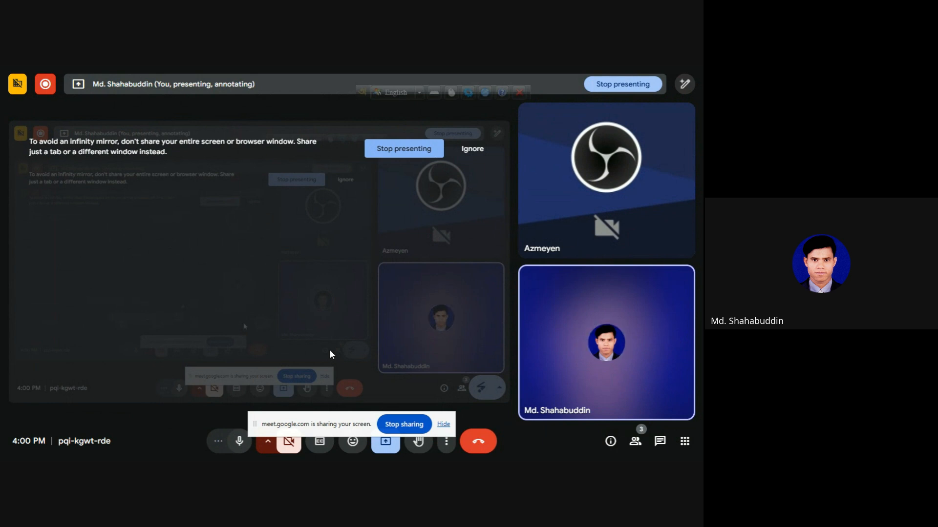
Exit the meeting's full-screen view and hide the screen-sharing notice.
key(Escape)
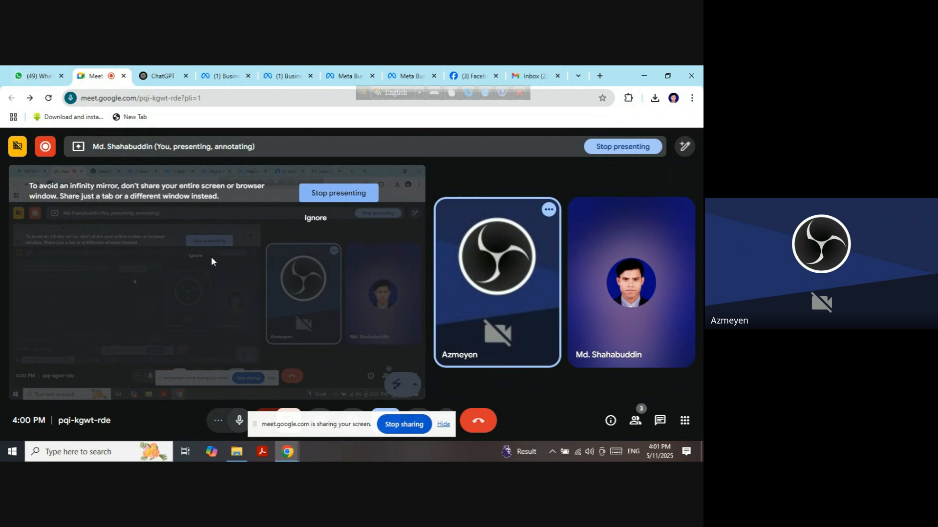
mouse_move(287, 451)
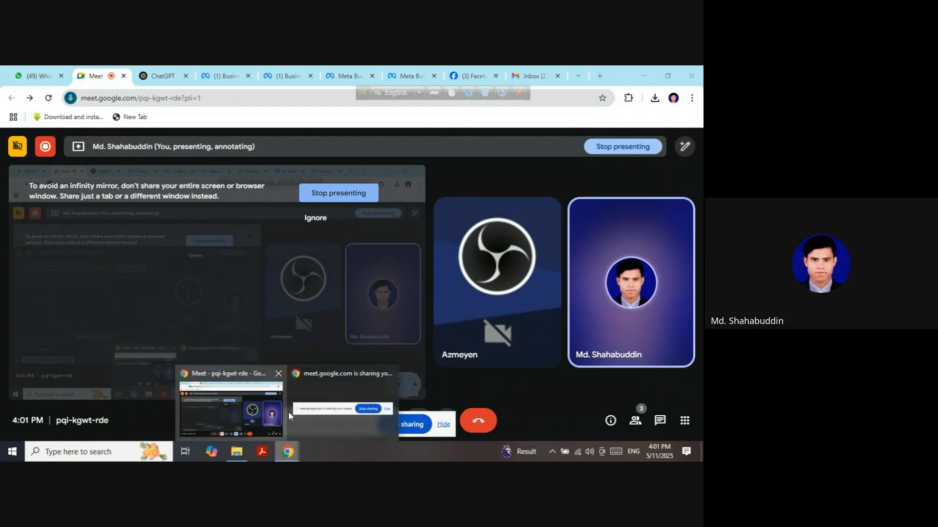
click(322, 409)
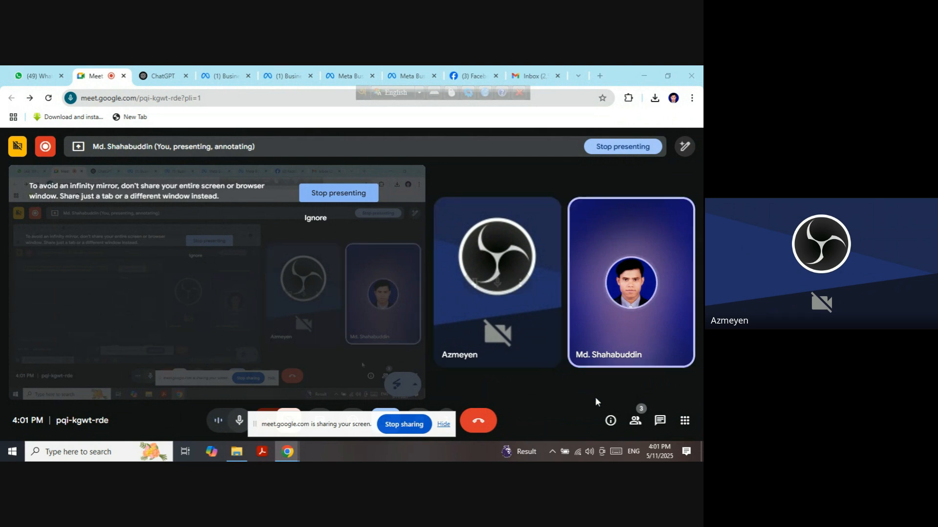
click(444, 424)
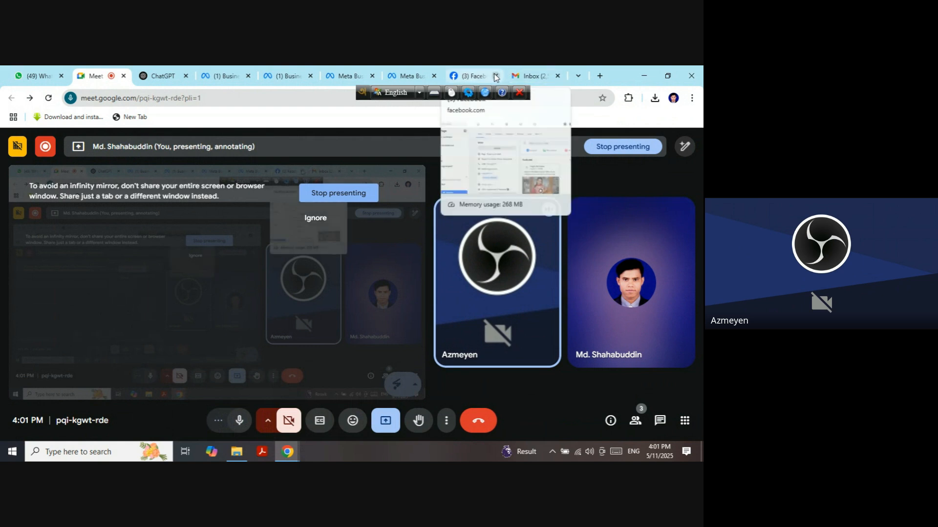
Dismiss the meeting's picture-in-picture request and bring up the Business Support contact page with the Add payment method chat.
click(160, 76)
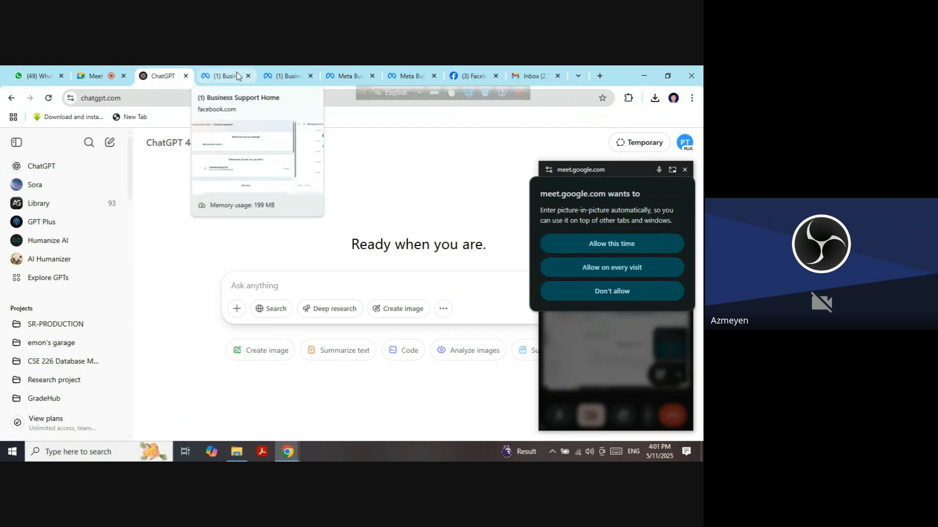
click(685, 170)
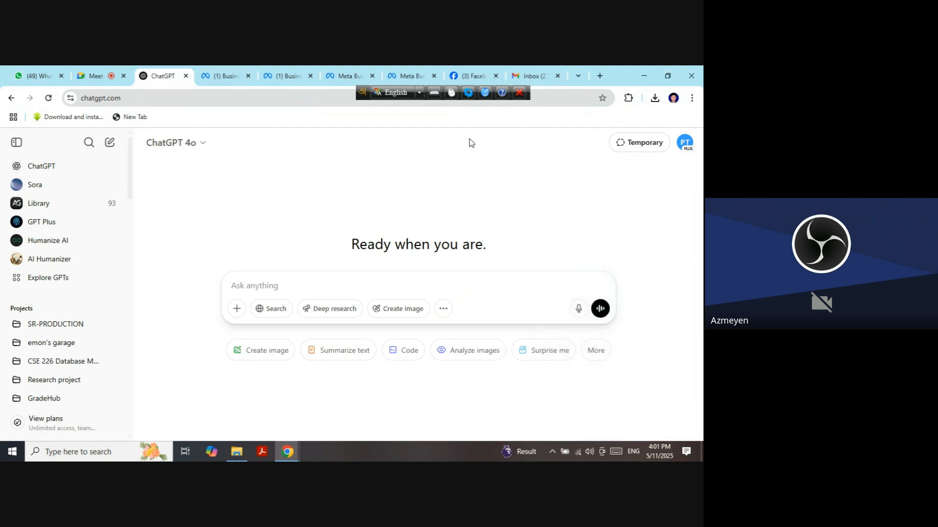
click(218, 74)
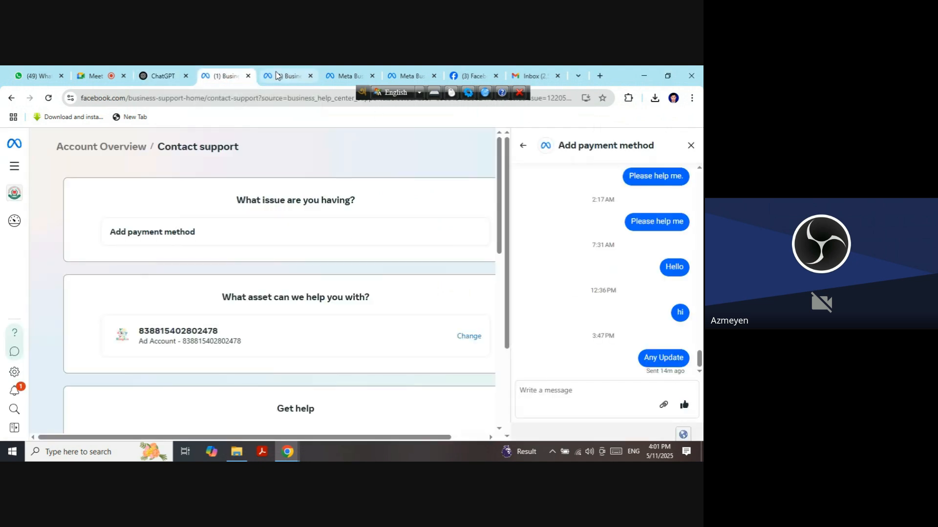
click(277, 75)
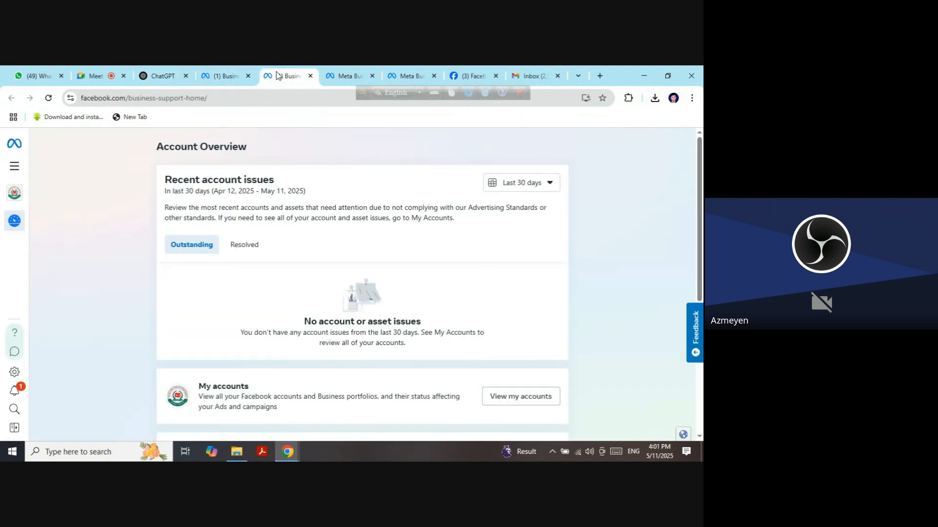
click(231, 80)
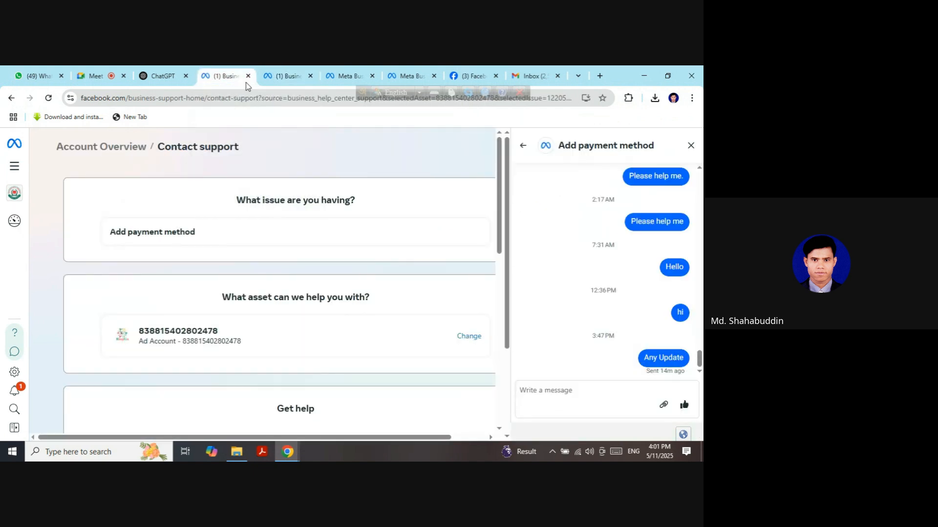
Skim the Add payment method support chat history and go back to its first message.
scroll(614, 255, up, 3)
scroll(613, 255, up, 5)
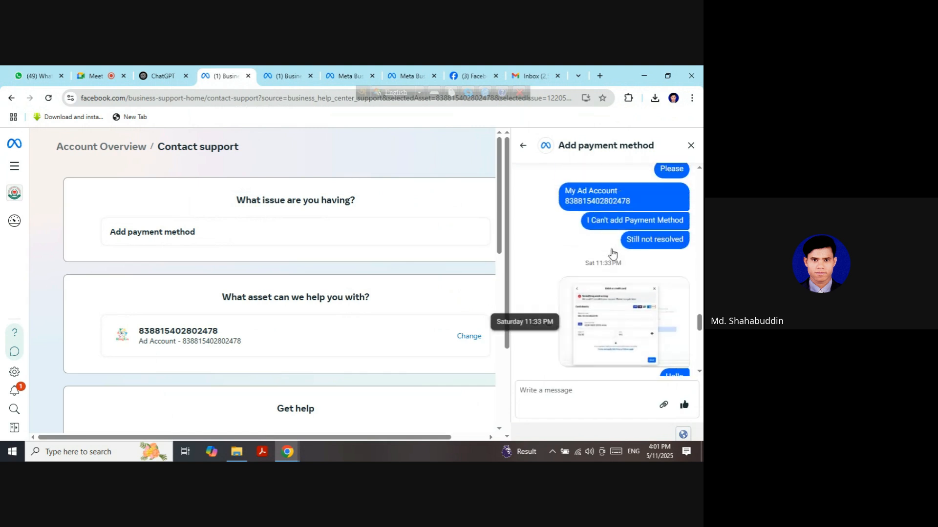
scroll(609, 253, down, 8)
scroll(608, 252, up, 4)
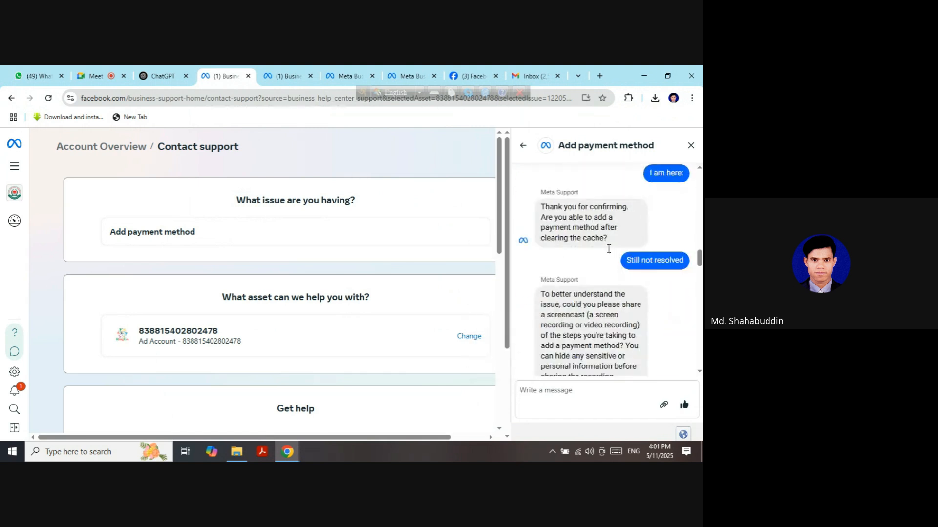
scroll(611, 259, down, 10)
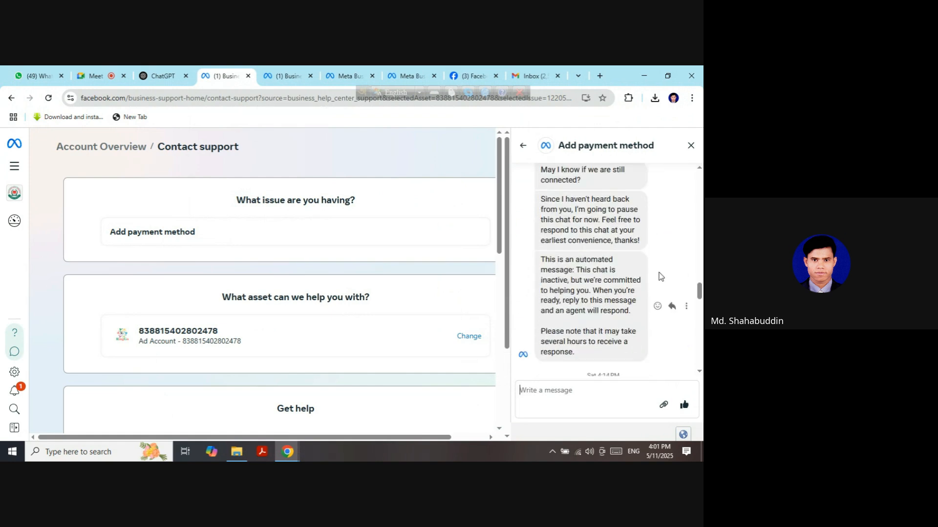
scroll(657, 276, down, 5)
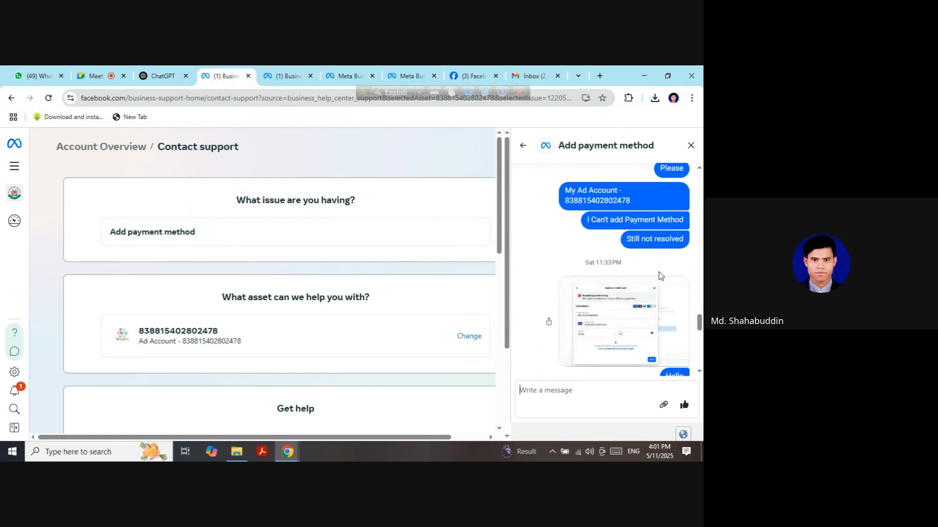
scroll(650, 276, down, 6)
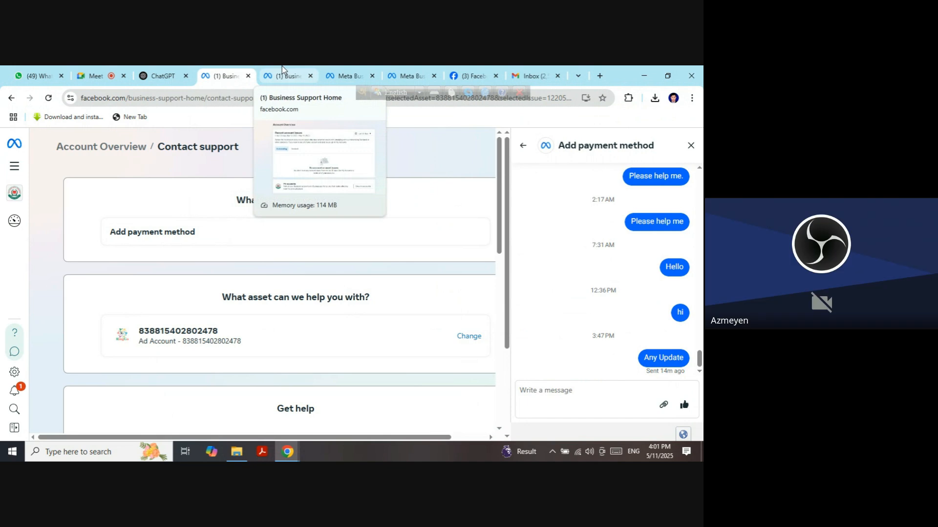
scroll(610, 222, up, 5)
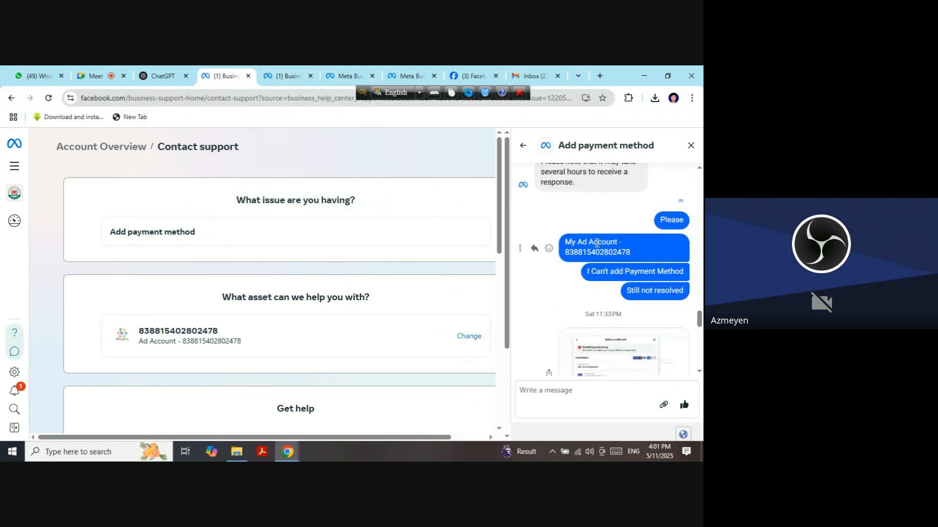
scroll(597, 243, up, 5)
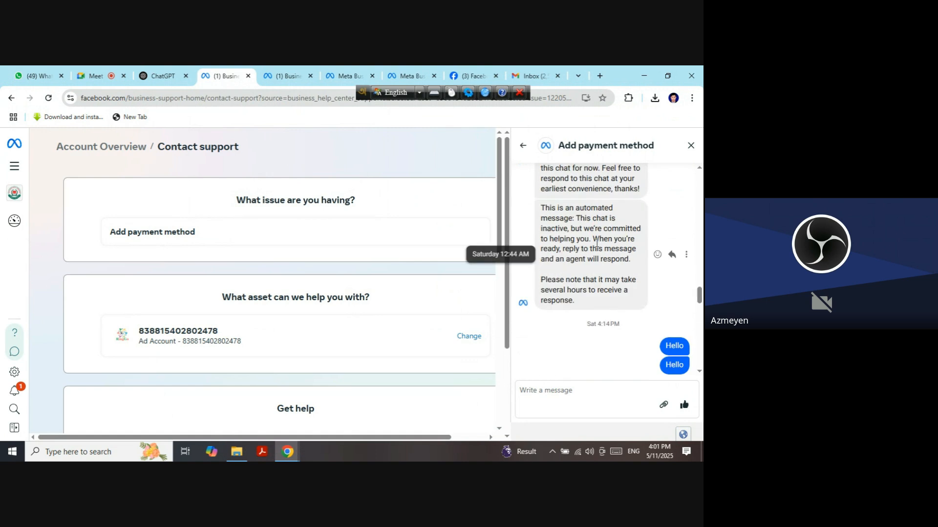
scroll(596, 243, down, 3)
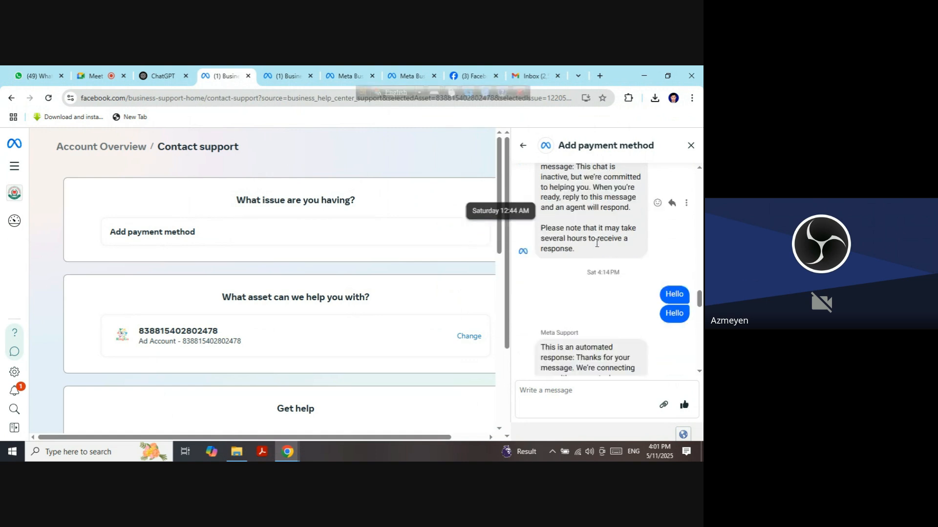
scroll(596, 243, up, 10)
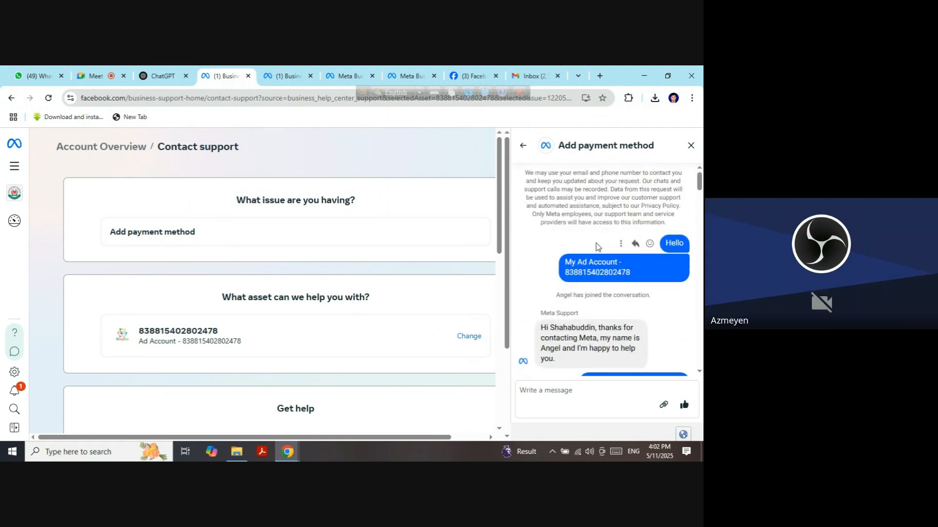
Read the opening messages of the support chat, from the reported payment method problem to Meta Support's first replies.
scroll(596, 245, down, 1)
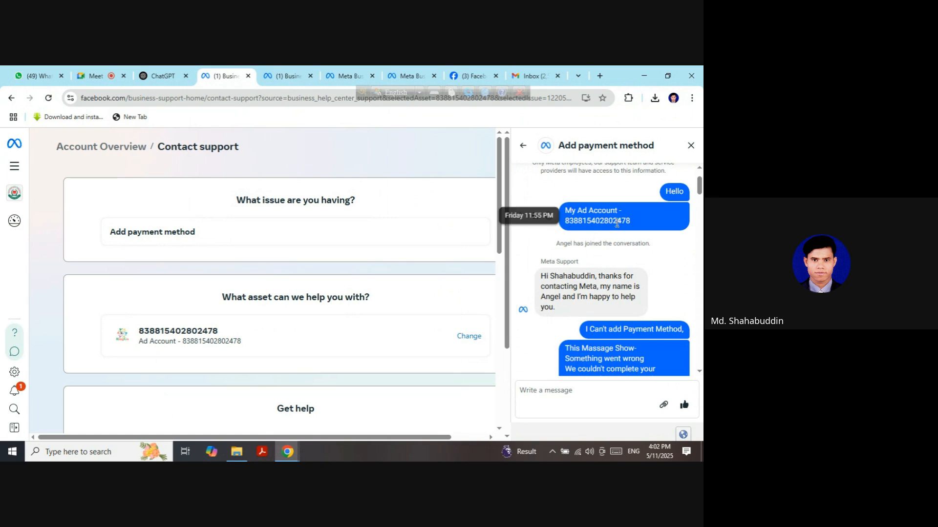
scroll(616, 225, down, 1)
scroll(609, 210, up, 2)
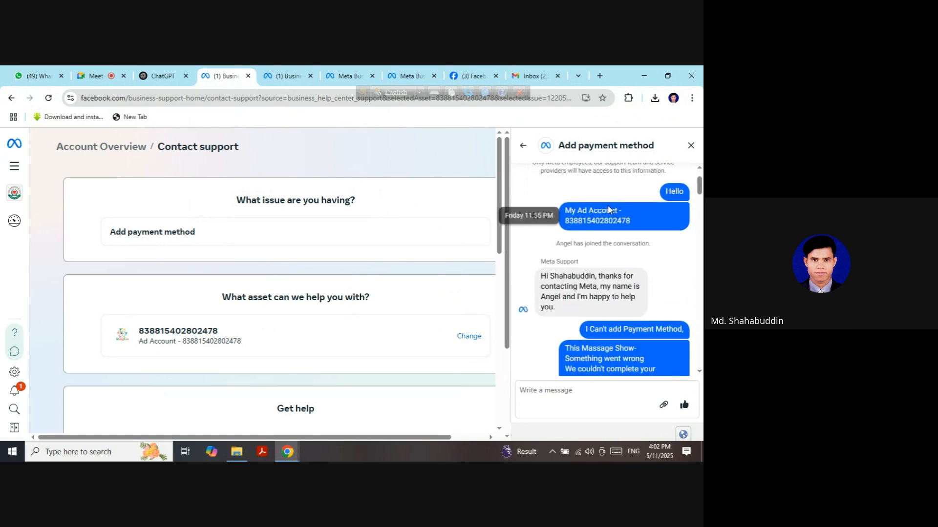
scroll(609, 235, down, 4)
scroll(609, 241, down, 1)
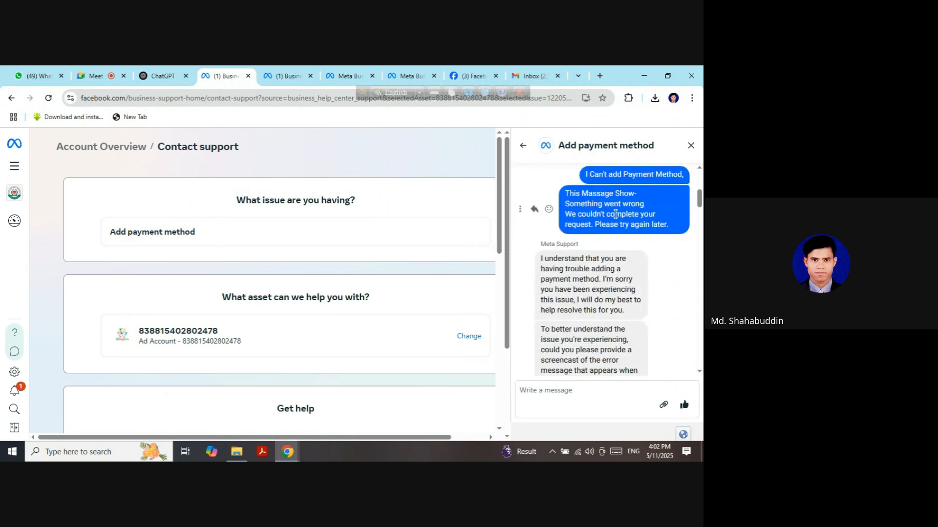
scroll(600, 219, down, 2)
scroll(582, 199, up, 1)
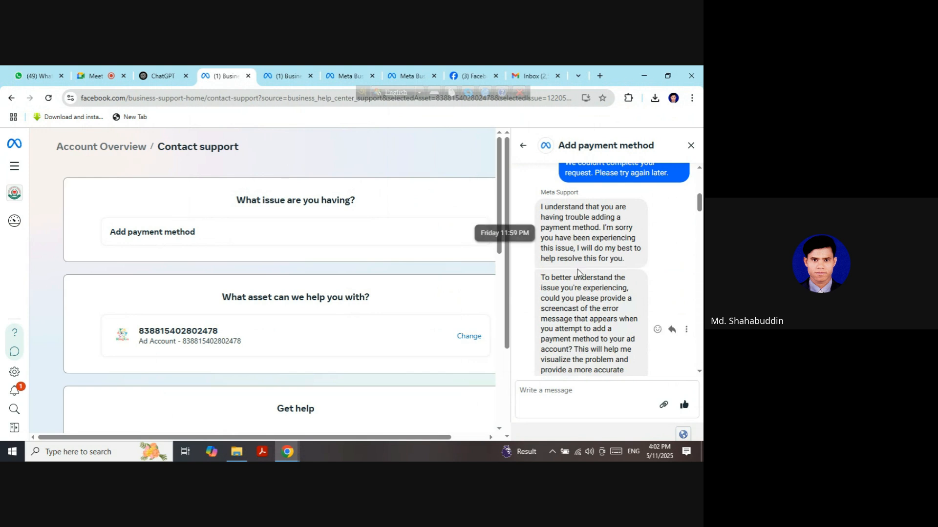
scroll(584, 311, down, 1)
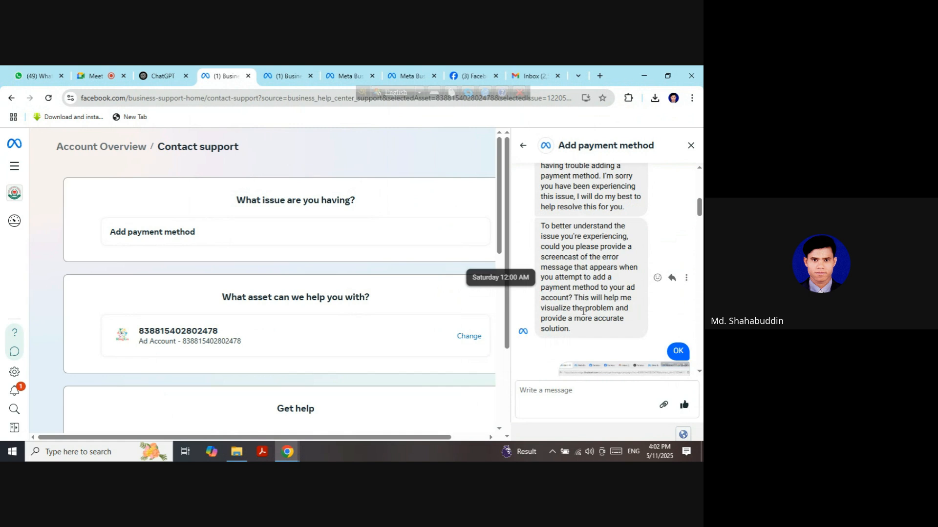
View the payment error screenshot shared in the support chat at full size, and close it.
scroll(583, 310, down, 2)
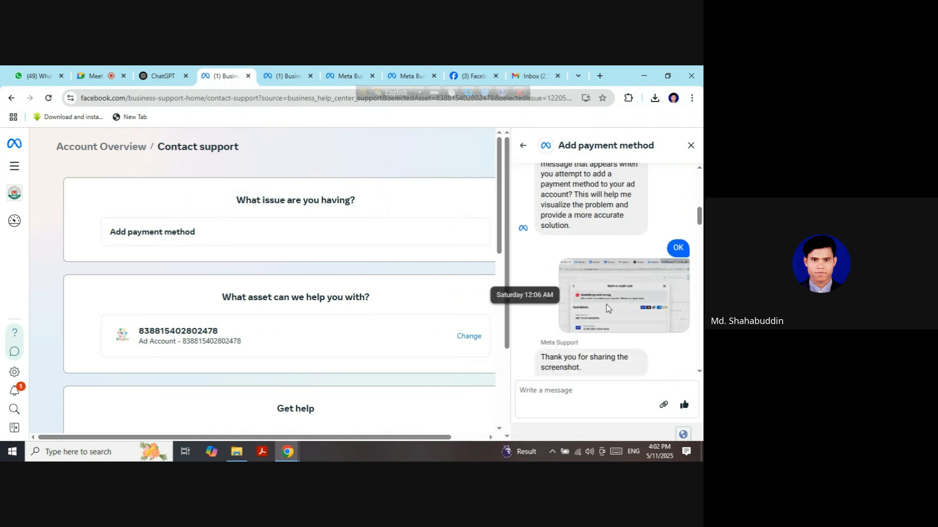
click(606, 308)
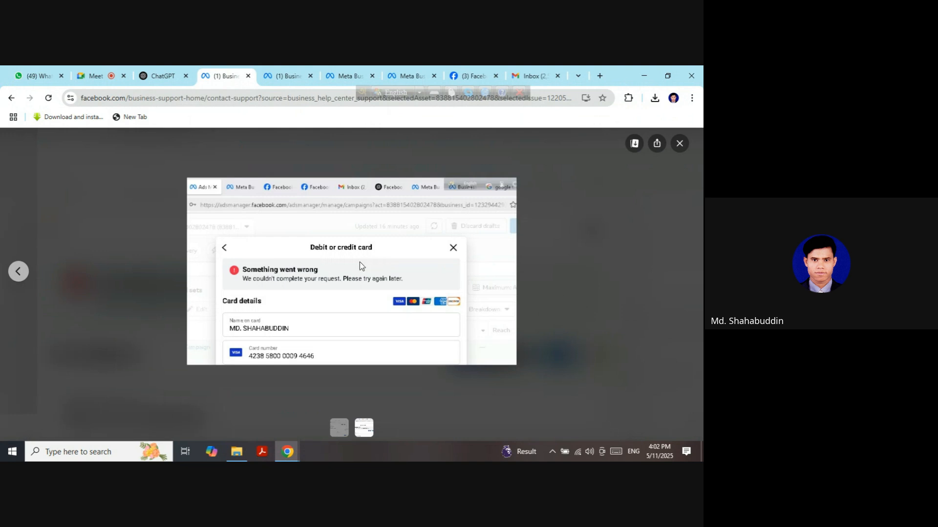
click(674, 146)
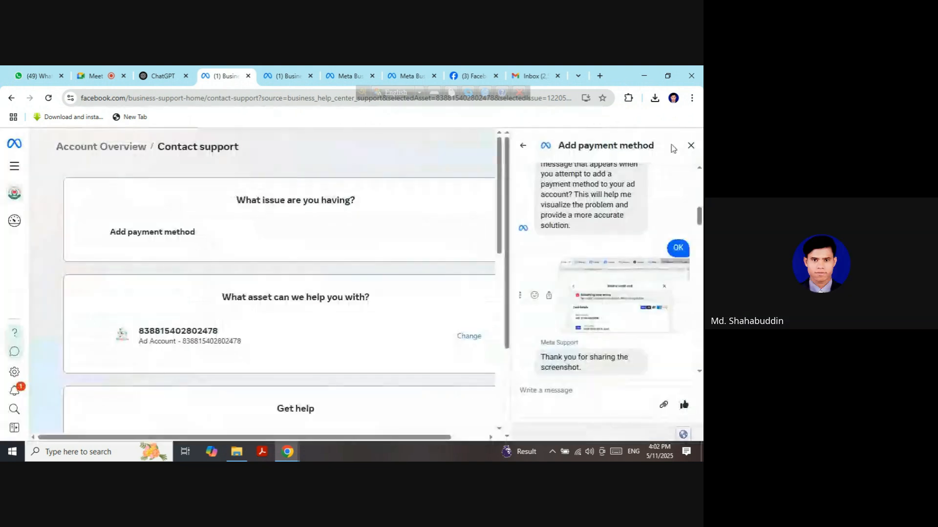
Read Meta Support's replies after the shared screenshot, covering the browser cache advice and the follow-up question.
scroll(598, 245, down, 2)
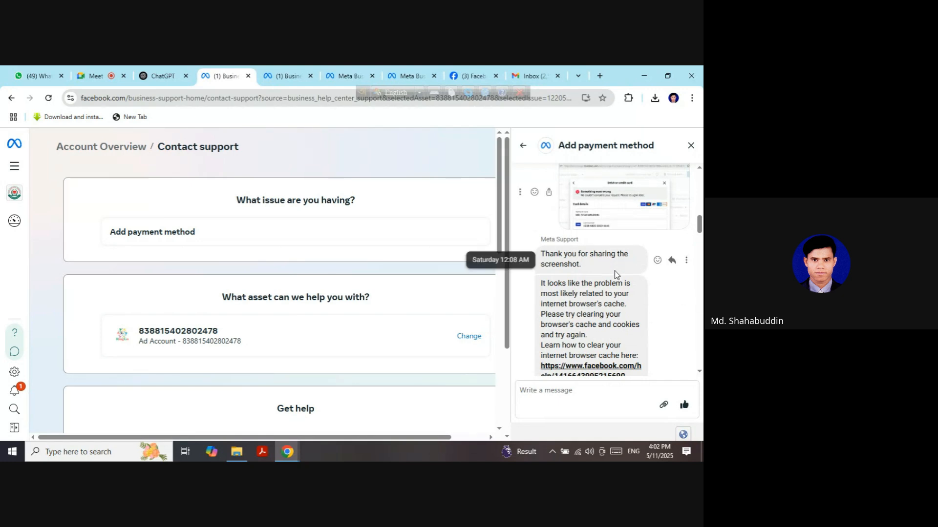
scroll(615, 274, down, 2)
scroll(615, 274, down, 1)
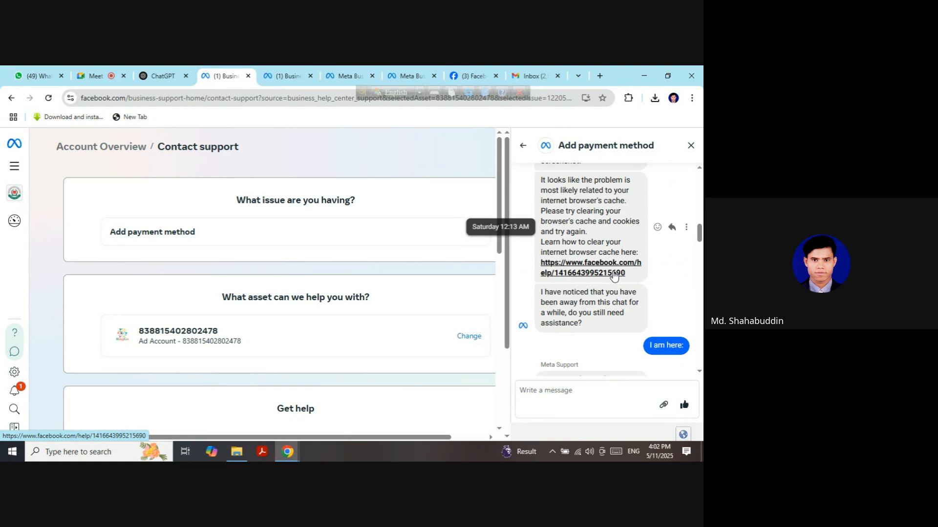
scroll(614, 275, down, 2)
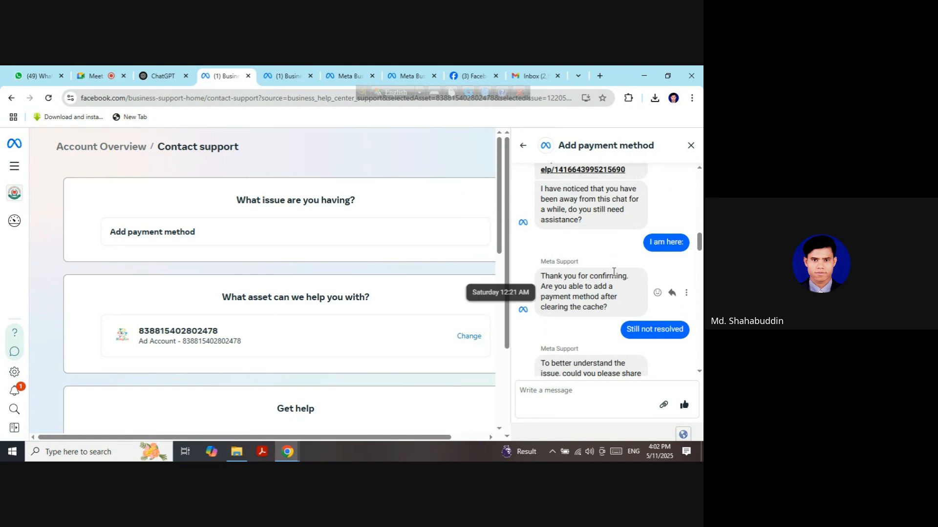
scroll(614, 271, down, 1)
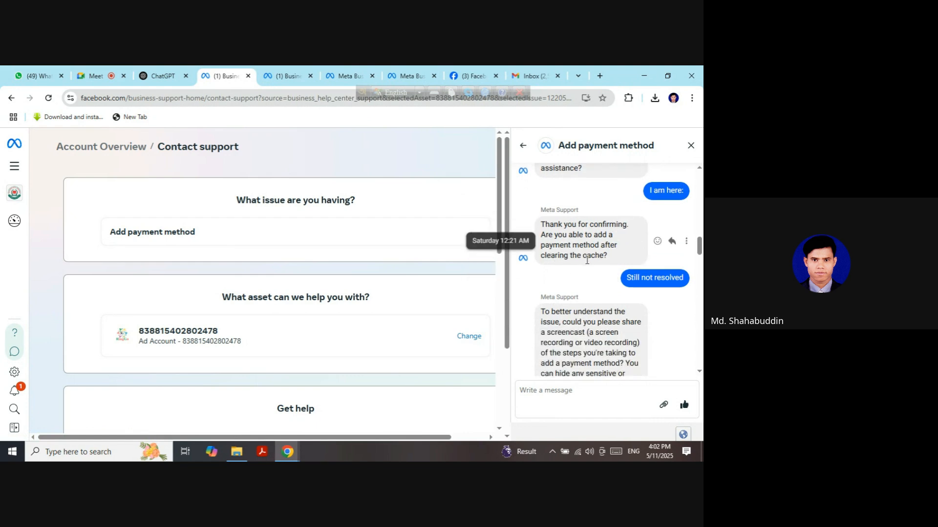
Read the support chat from the screencast request through the blocked-card reply to Meta Support pausing the inactive chat.
scroll(591, 264, down, 1)
scroll(591, 266, down, 2)
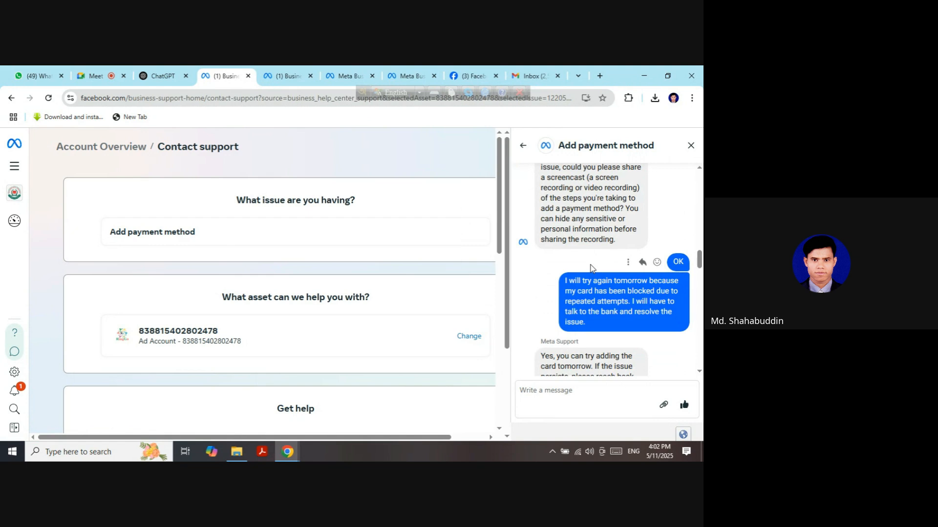
scroll(591, 266, down, 2)
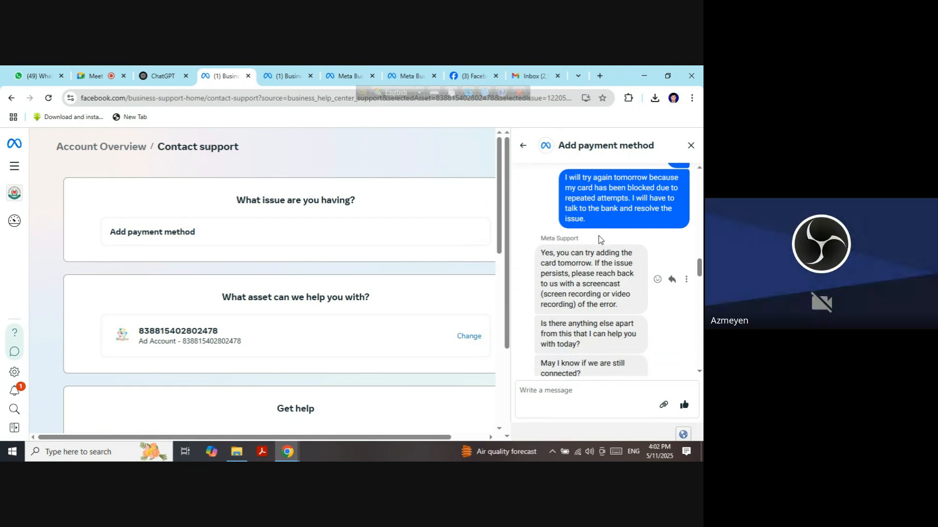
scroll(599, 235, down, 4)
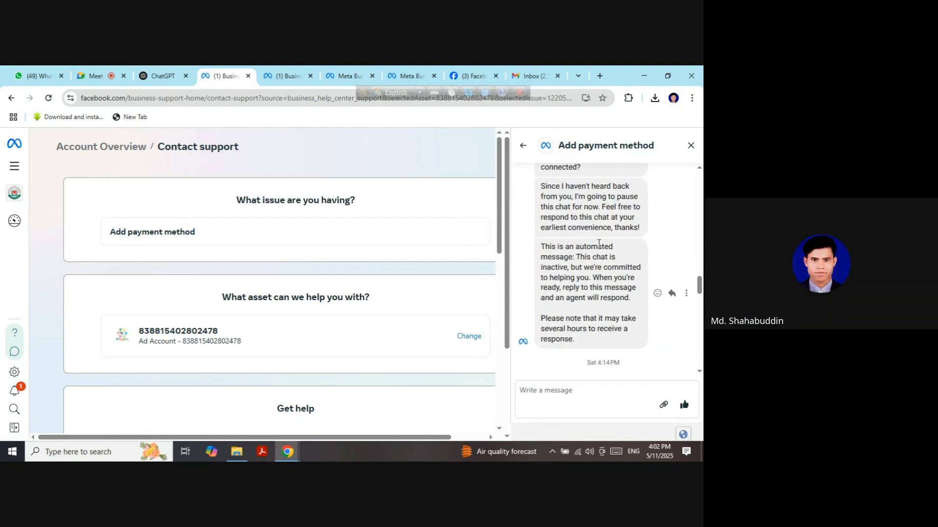
scroll(598, 242, down, 2)
scroll(599, 242, up, 5)
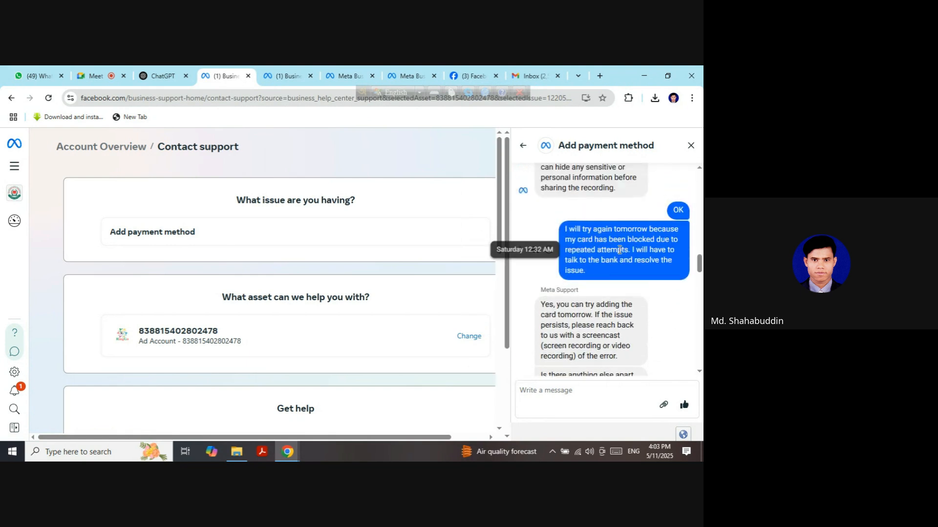
scroll(618, 250, down, 6)
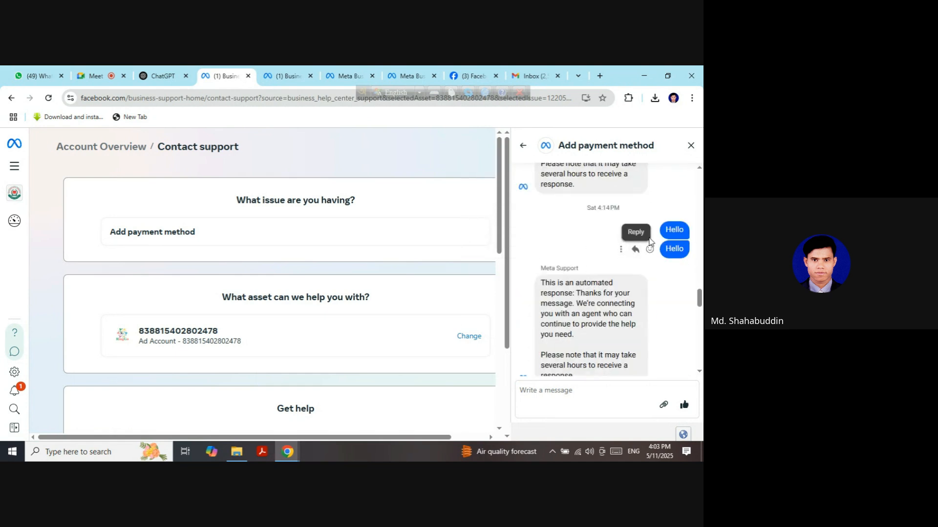
Read the follow-up messages sent after the chat was paused, through to the latest "Any Update" message.
scroll(635, 250, down, 3)
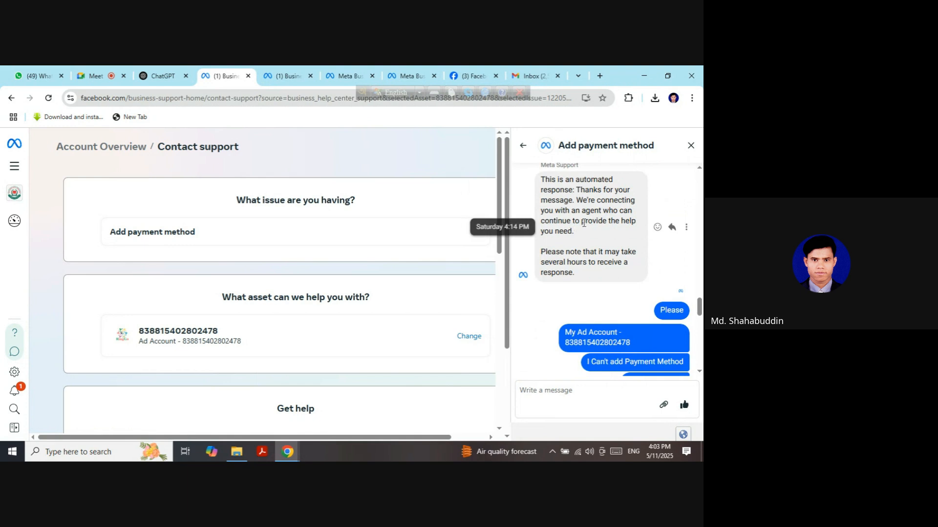
scroll(618, 273, down, 1)
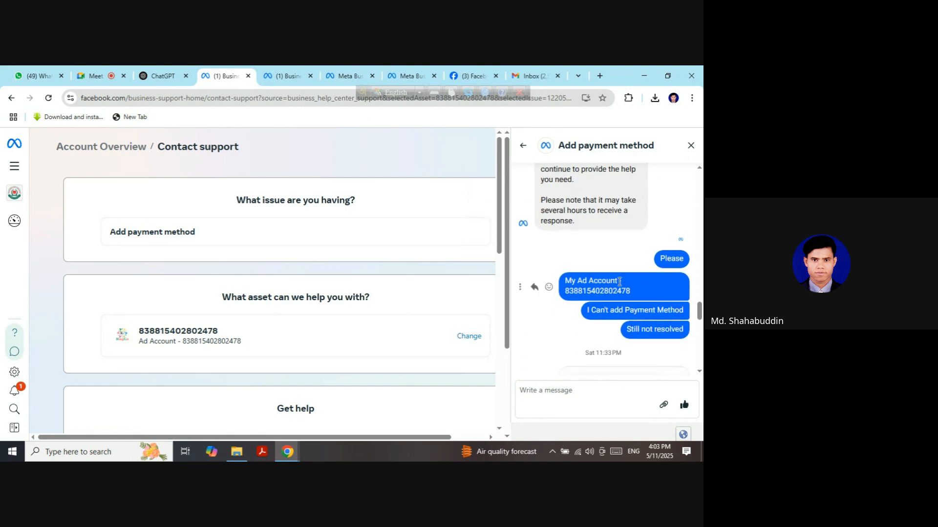
scroll(626, 285, down, 3)
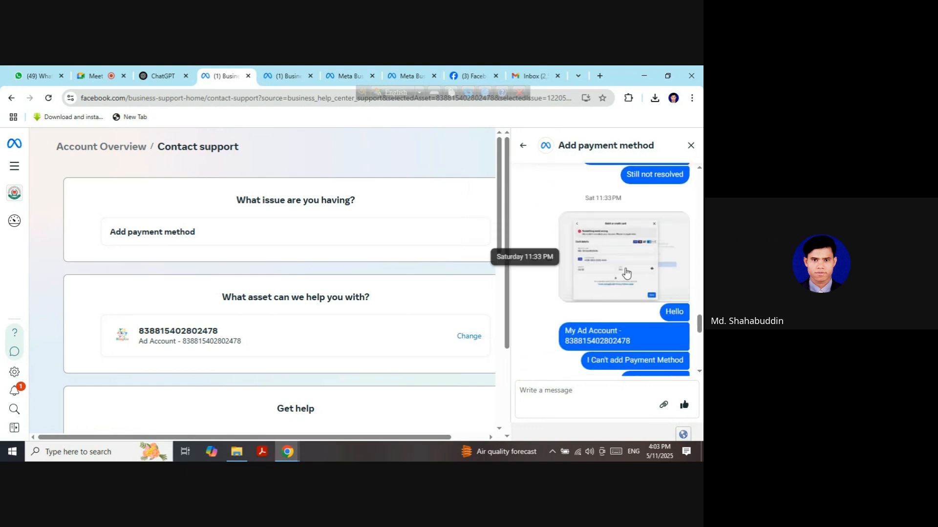
scroll(637, 295, down, 3)
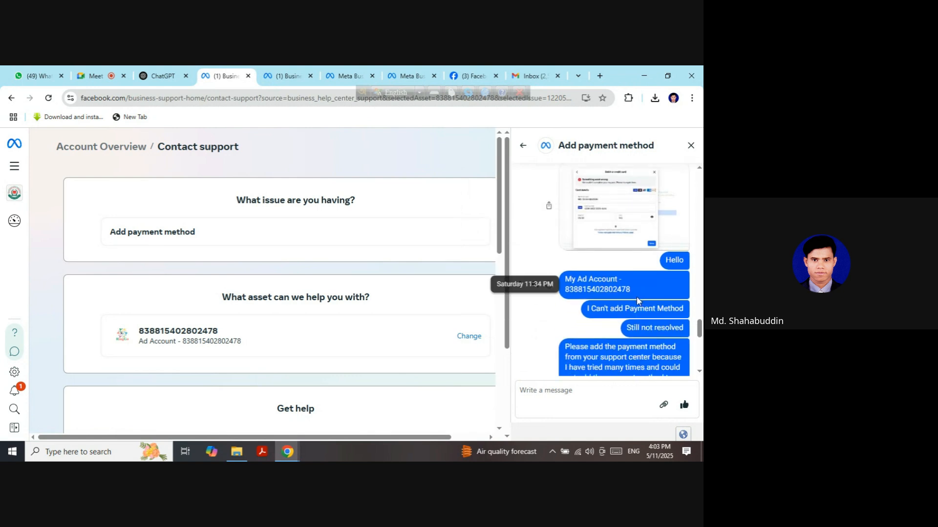
scroll(636, 296, down, 6)
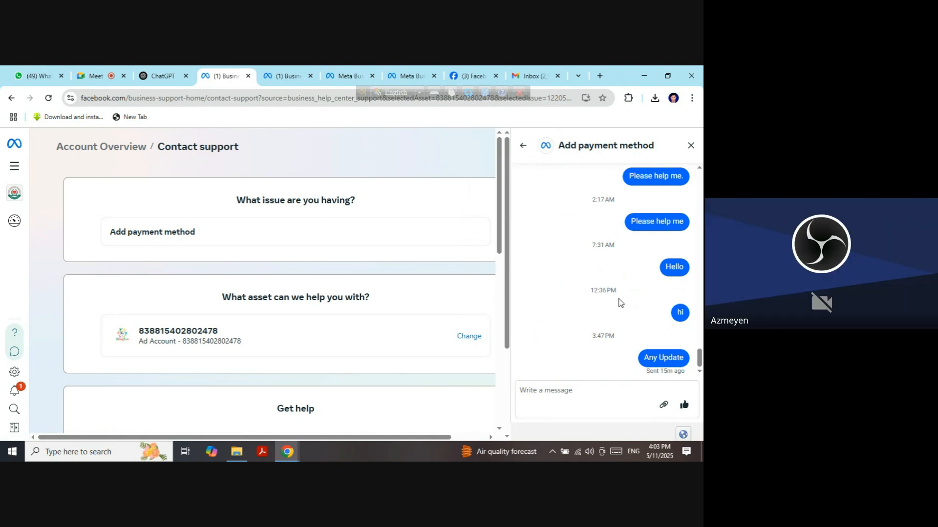
Review the unanswered follow-ups again, from the Saturday "I Can't add Payment Method" message down to the newest one.
scroll(618, 303, up, 10)
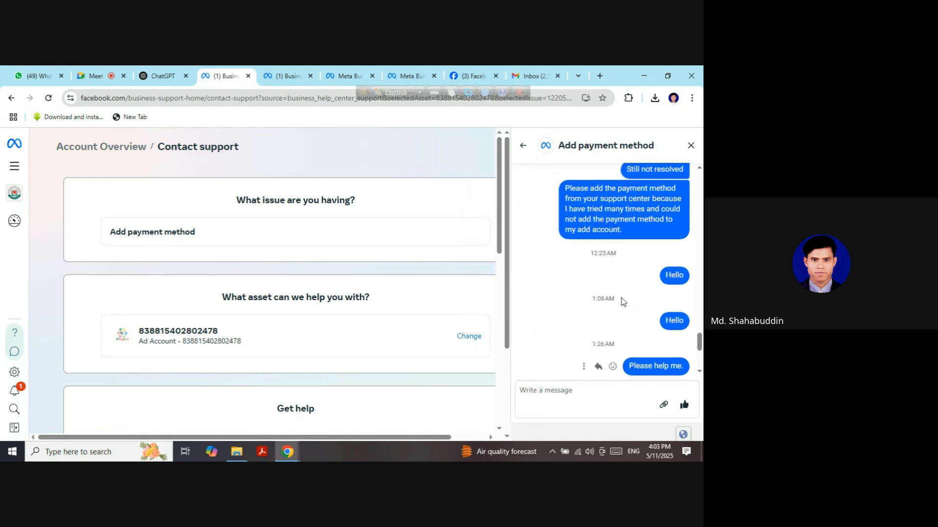
scroll(624, 287, up, 4)
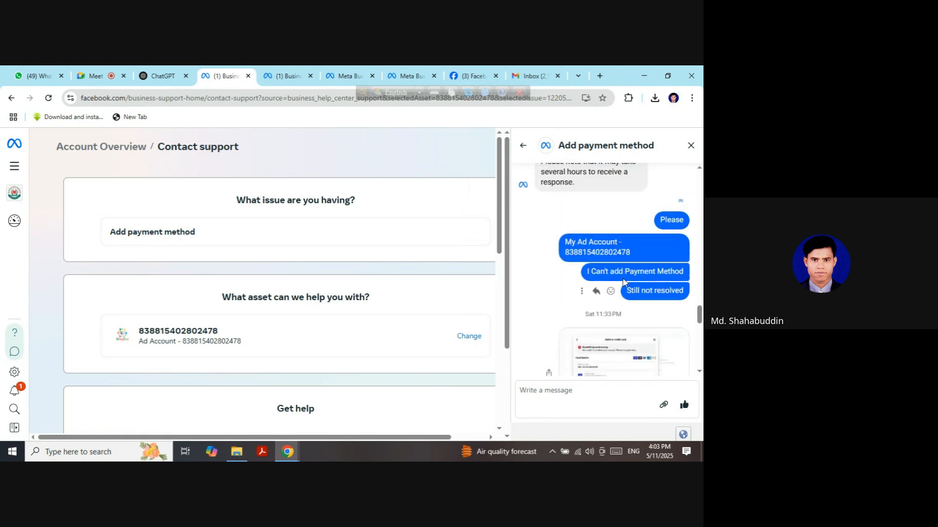
scroll(635, 254, down, 3)
scroll(634, 253, down, 10)
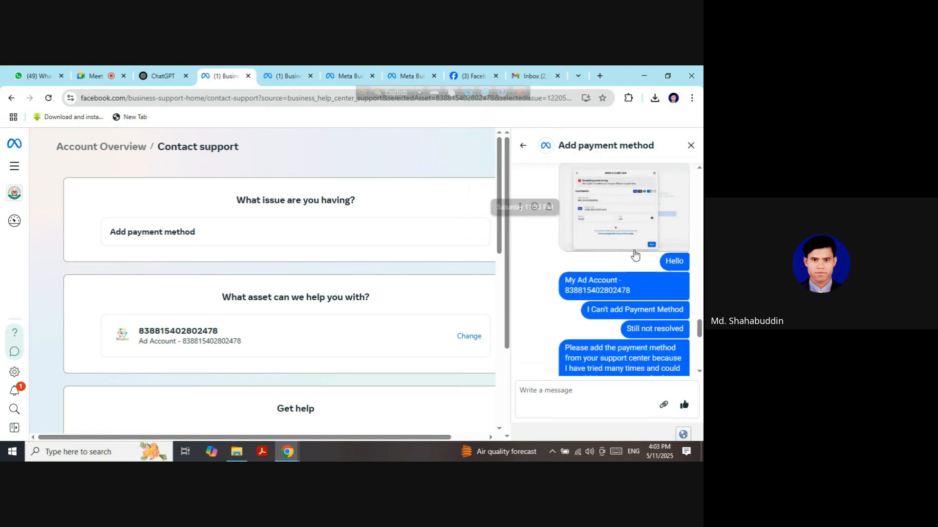
scroll(637, 259, down, 5)
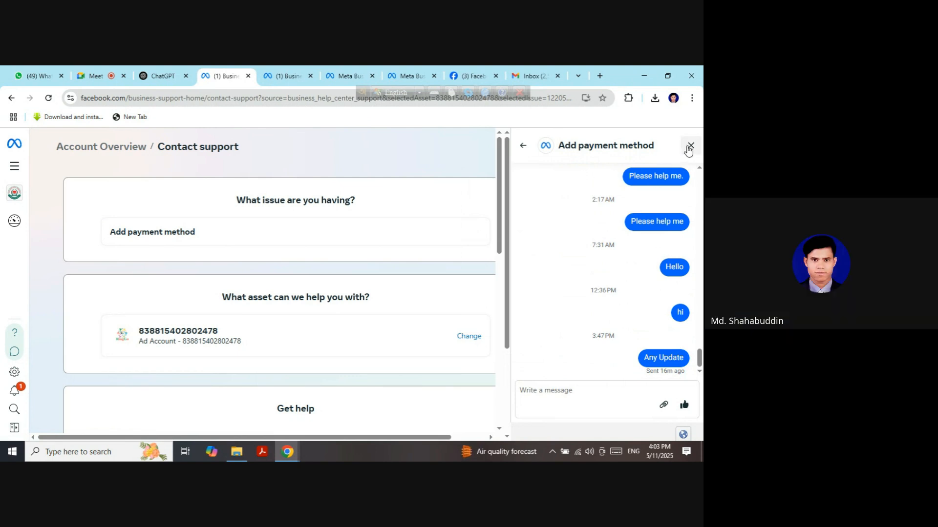
Copy the ad account message sent just before the request to add the payment method from the support center.
scroll(639, 231, up, 10)
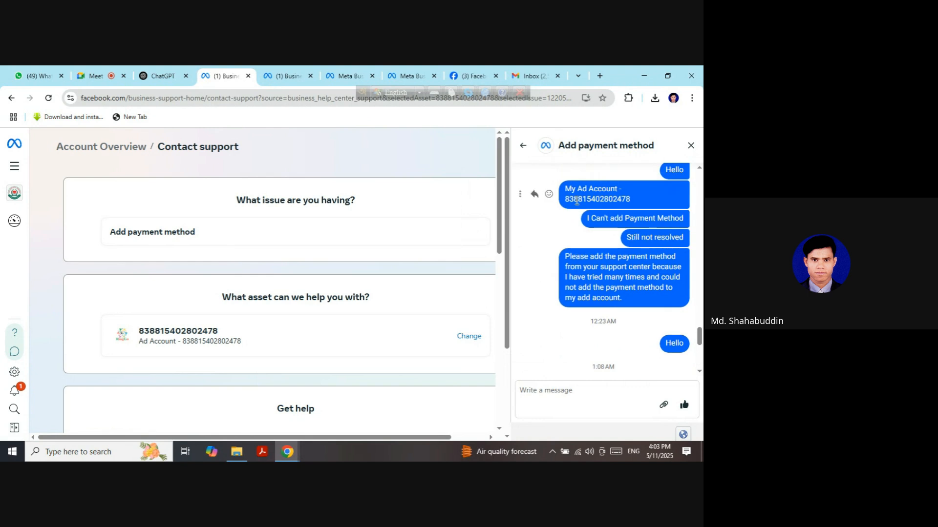
drag(565, 190, 635, 201)
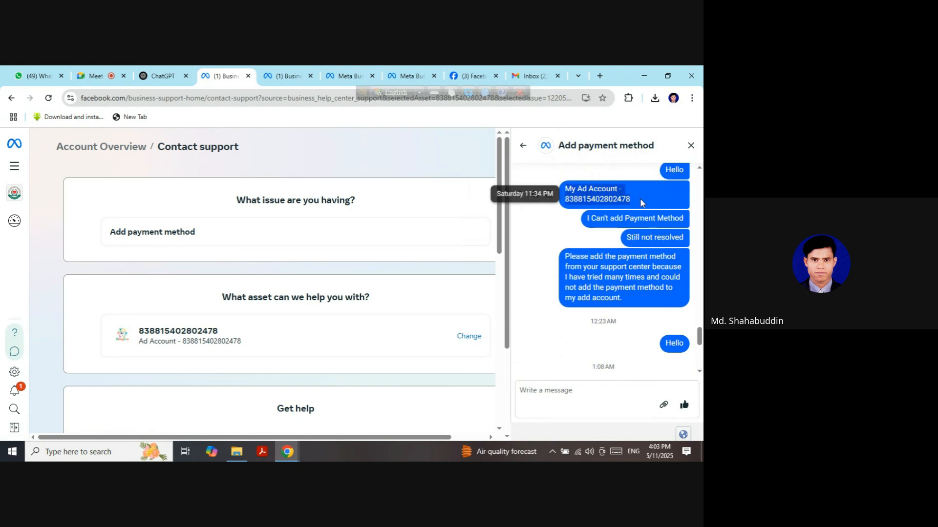
right_click(600, 202)
click(567, 211)
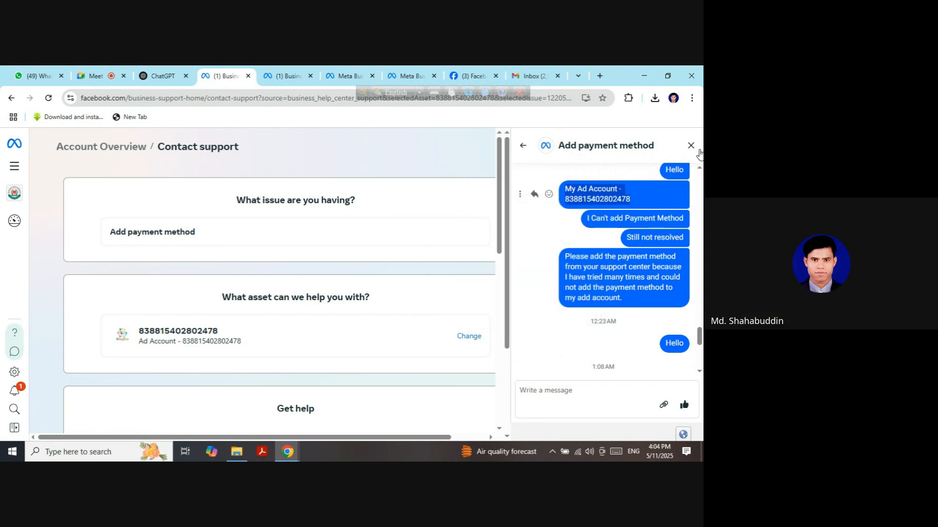
Close the support chat, dismiss the error dialog, and look through the Contact support page down to Ongoing Active Chat Session.
click(690, 145)
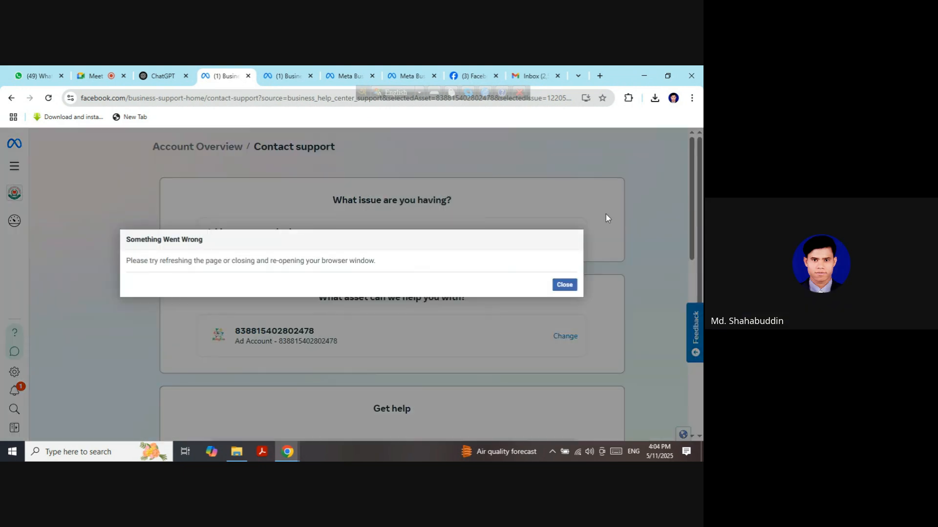
click(562, 283)
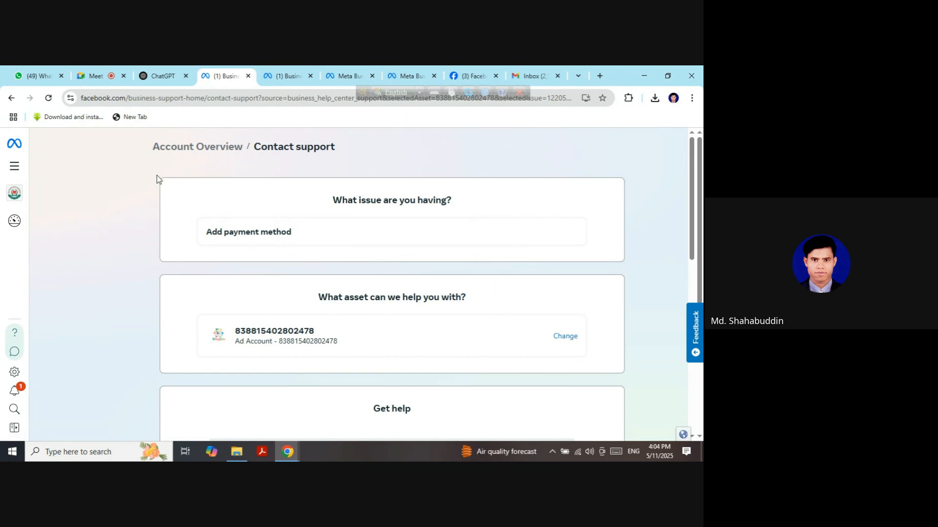
scroll(215, 183, down, 4)
scroll(237, 195, up, 4)
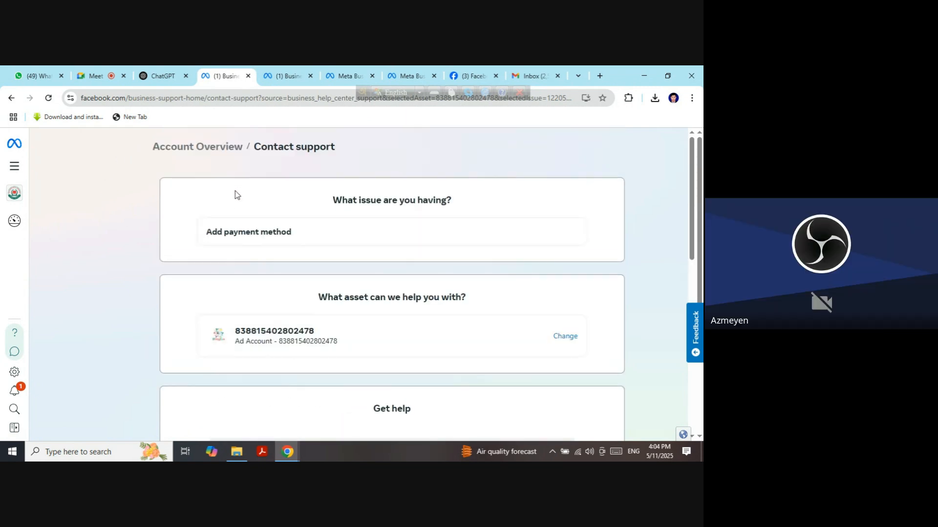
scroll(236, 194, down, 5)
scroll(266, 213, up, 1)
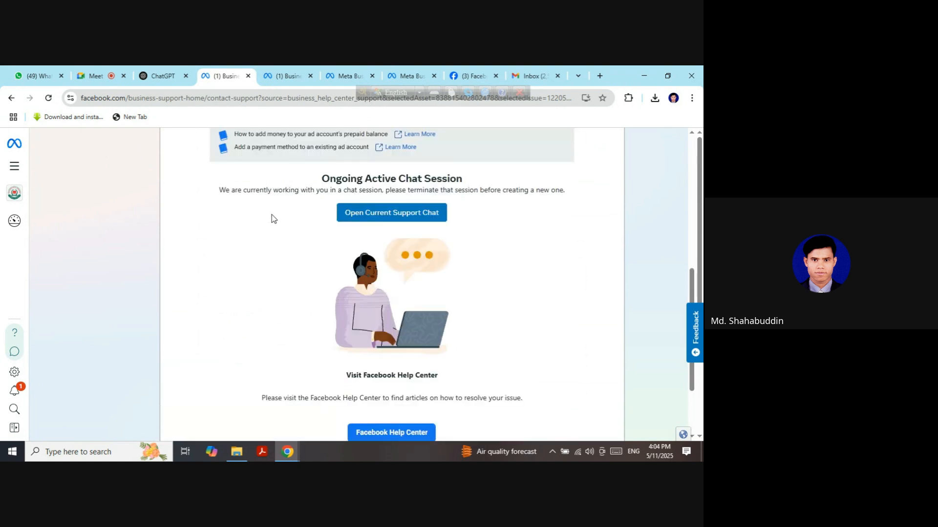
Reopen the current support chat from the Contact support page and look back over the recent messages.
click(390, 215)
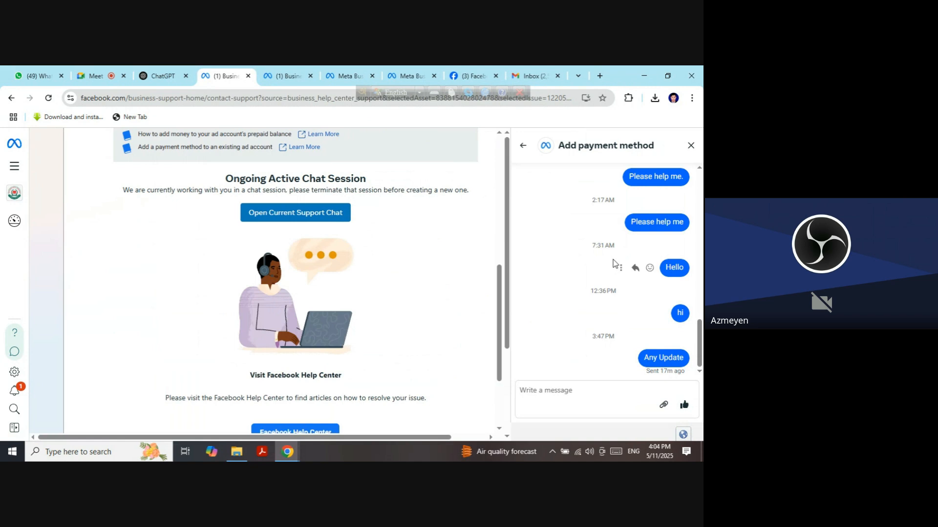
scroll(613, 263, up, 5)
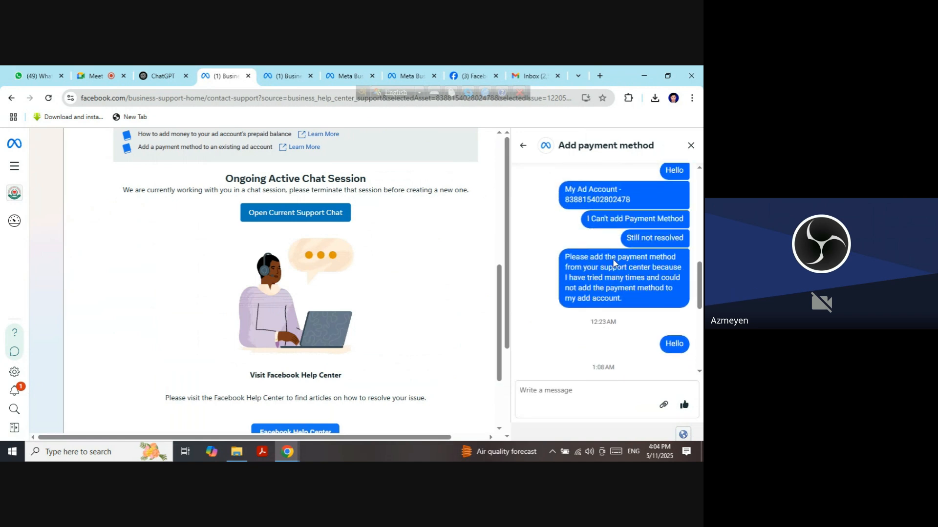
scroll(613, 263, up, 5)
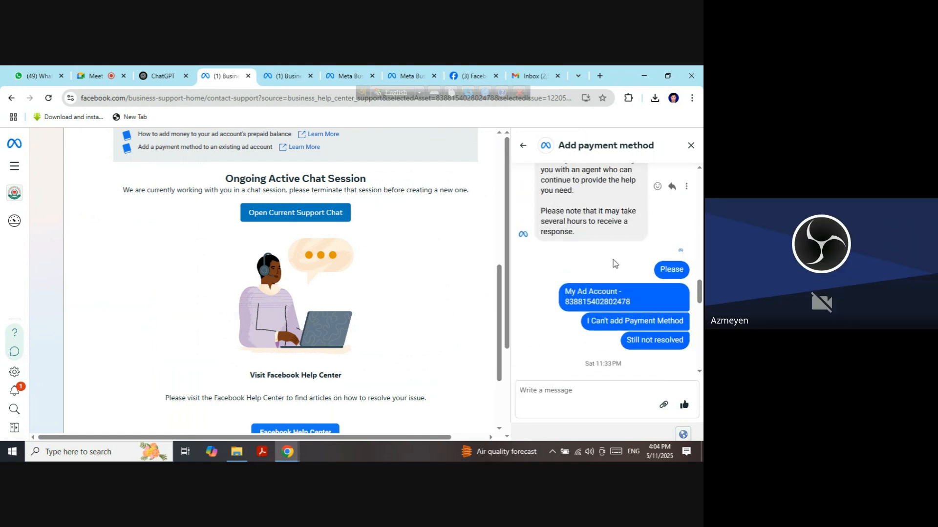
click(599, 75)
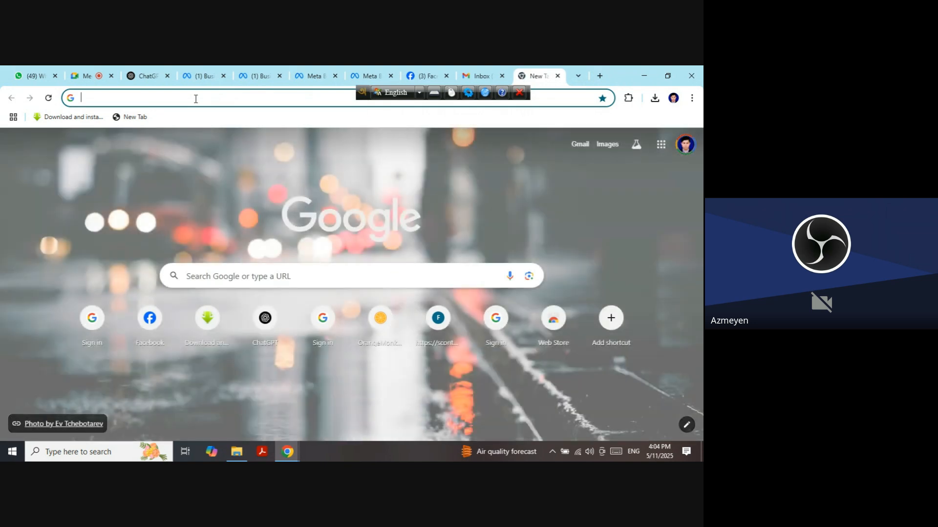
text(f)
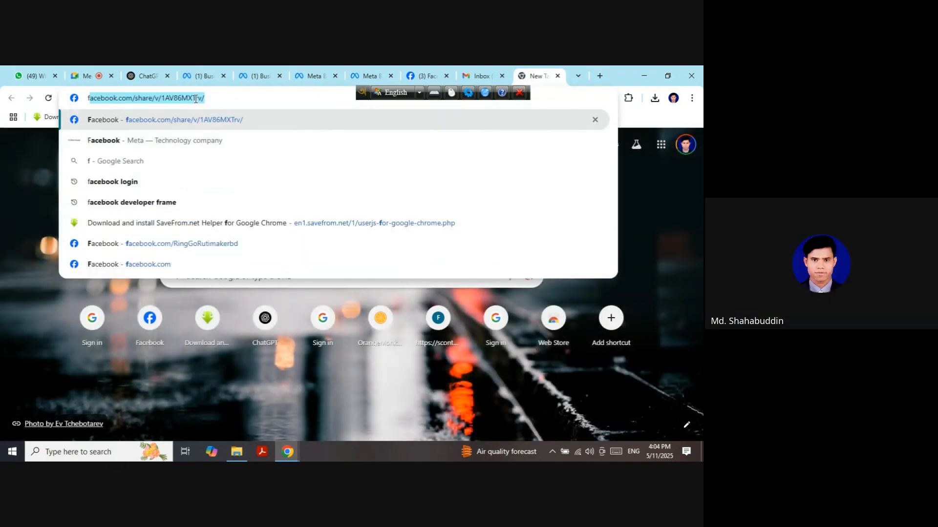
click(196, 99)
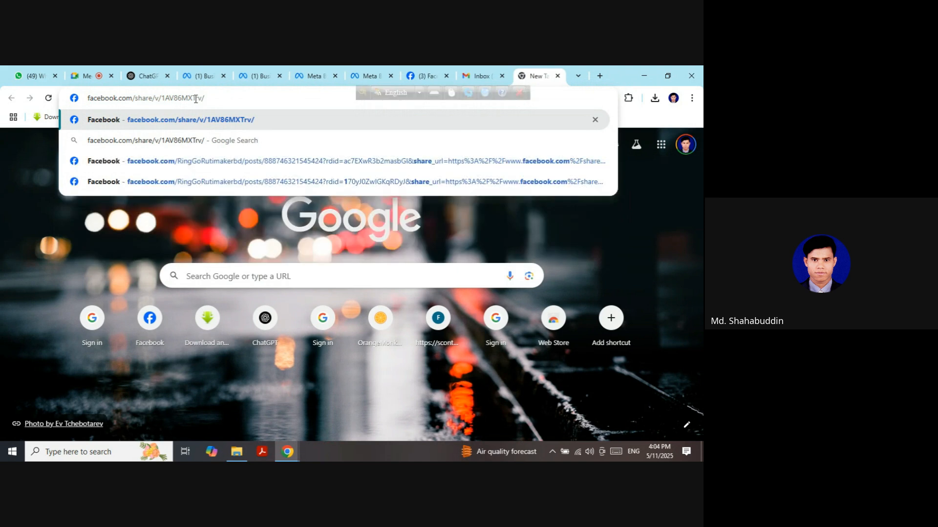
key(BackSpace)
key(BackSpace)
key(BackSpace)
key(BackSpace)
key(BackSpace)
key(BackSpace)
key(BackSpace)
key(BackSpace)
key(BackSpace)
key(BackSpace)
key(BackSpace)
key(BackSpace)
key(BackSpace)
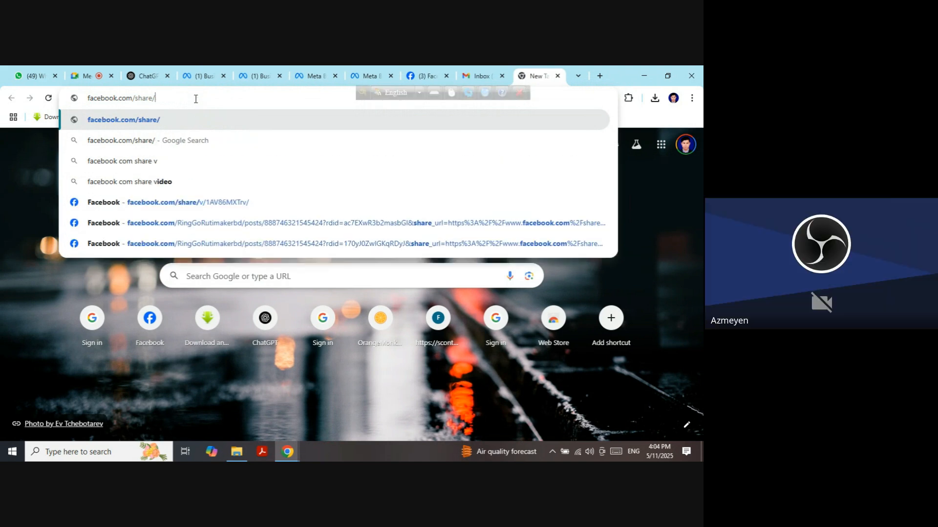
key(BackSpace)
key(BackSpace)
key(BackSpace)
key(BackSpace)
key(BackSpace)
key(BackSpace)
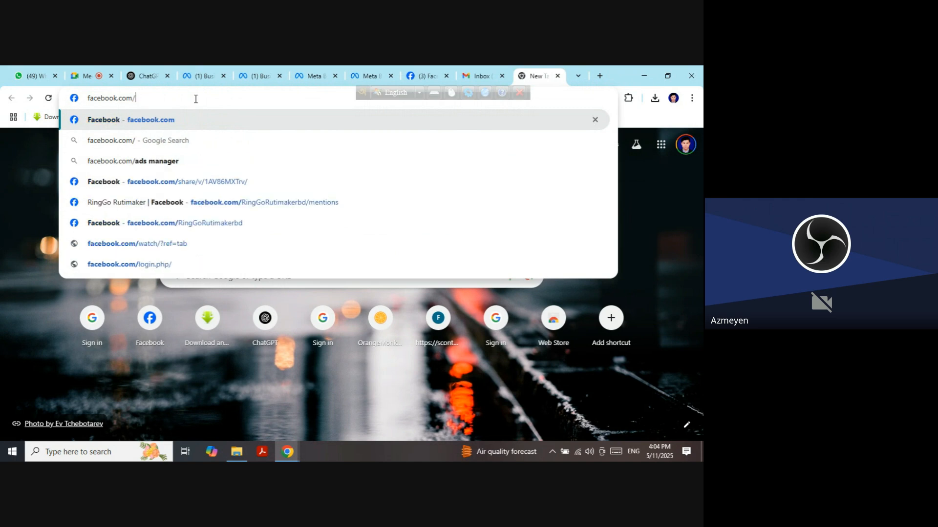
text(he)
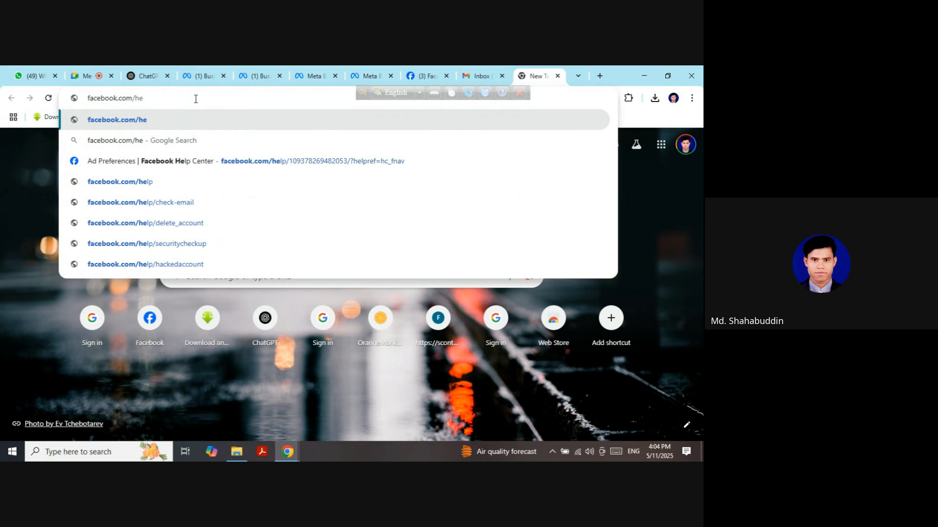
text(l)
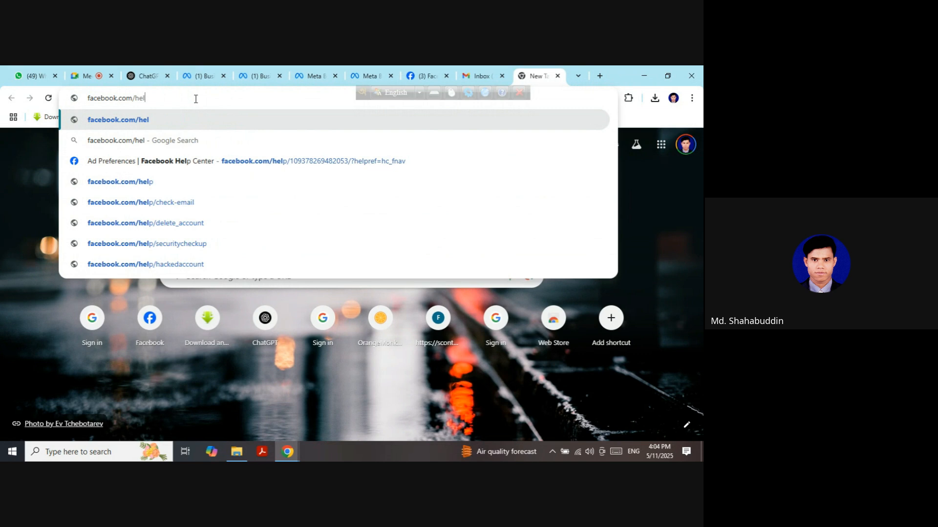
Switch to the Meta Business Suite home page and open the Campaigns page of Ads Manager.
click(199, 74)
click(258, 75)
click(310, 77)
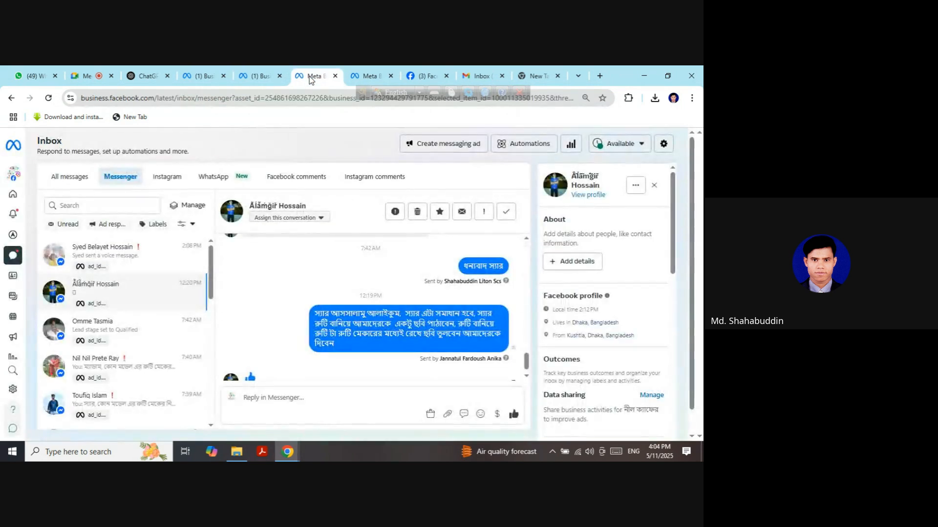
click(368, 76)
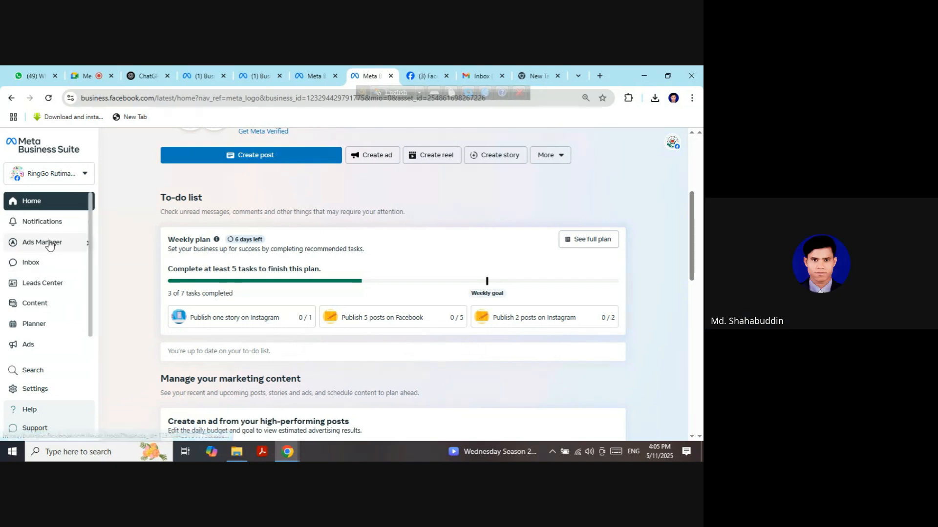
mouse_move(49, 247)
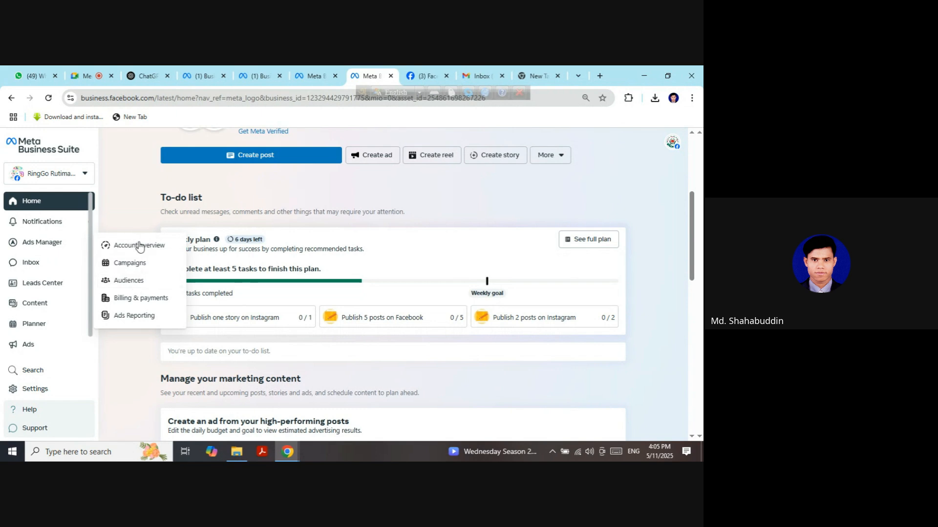
click(141, 268)
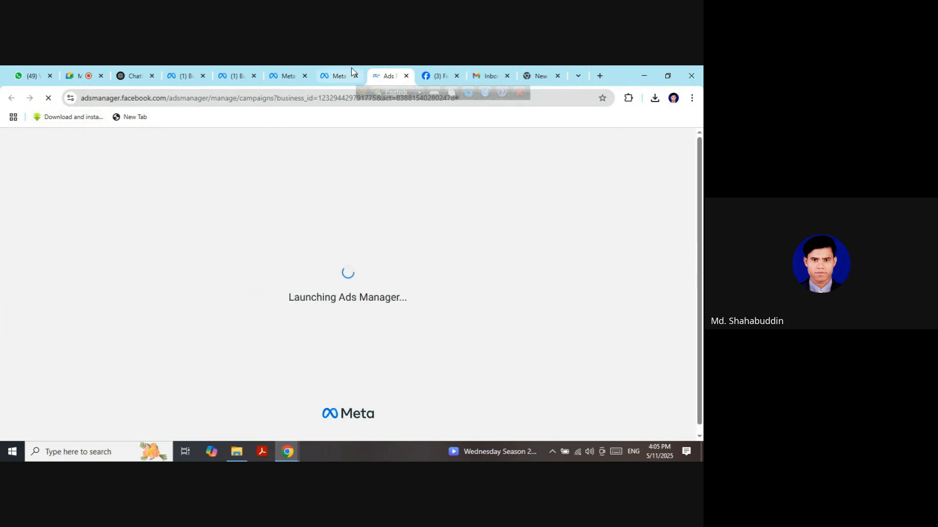
Open Billing & payments from Meta Business Suite and view the Ringgo Business manager payment methods and the list of available accounts.
click(340, 76)
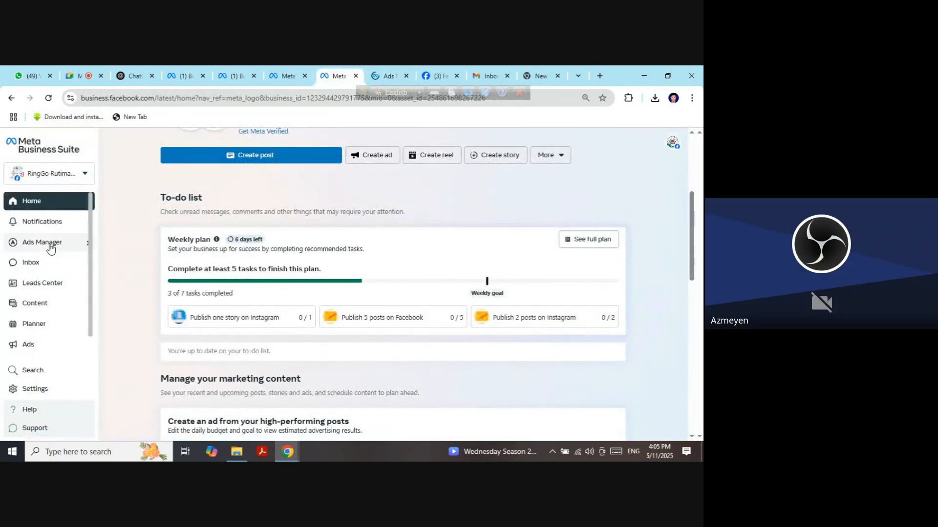
mouse_move(46, 243)
click(123, 298)
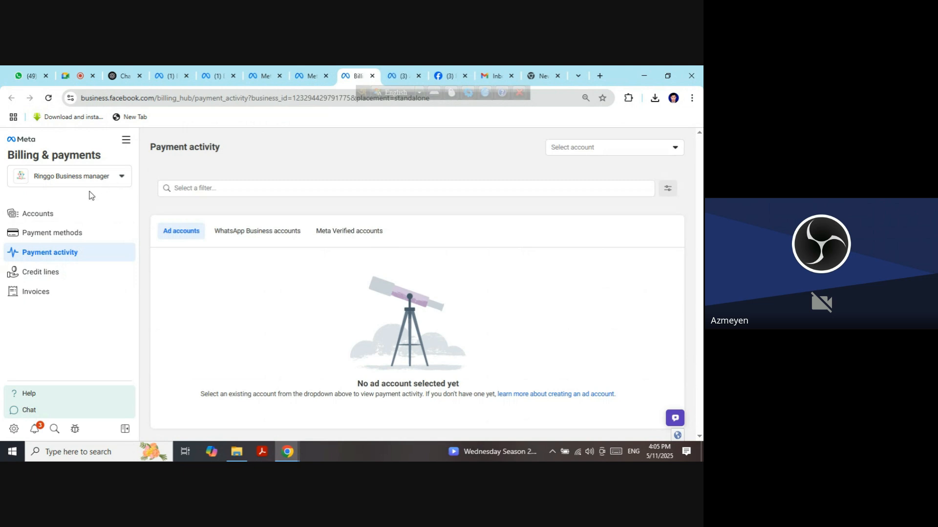
click(63, 234)
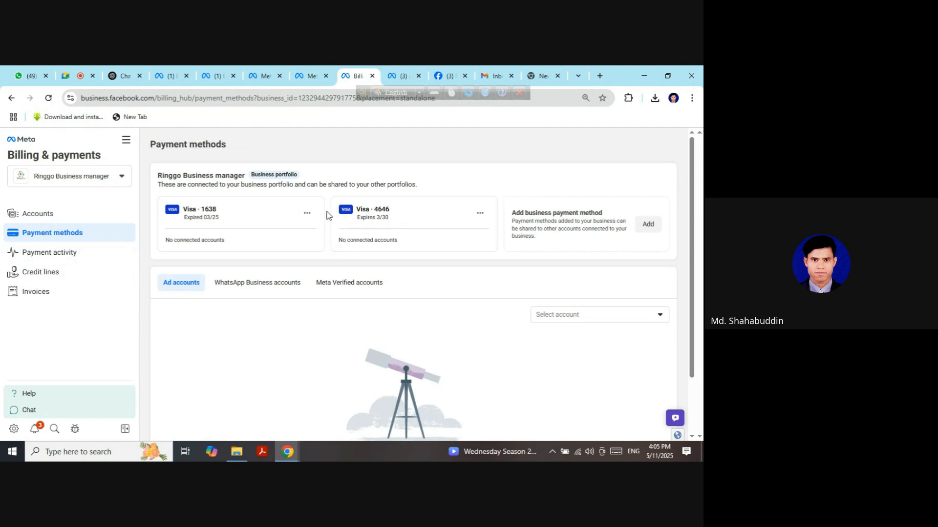
click(108, 184)
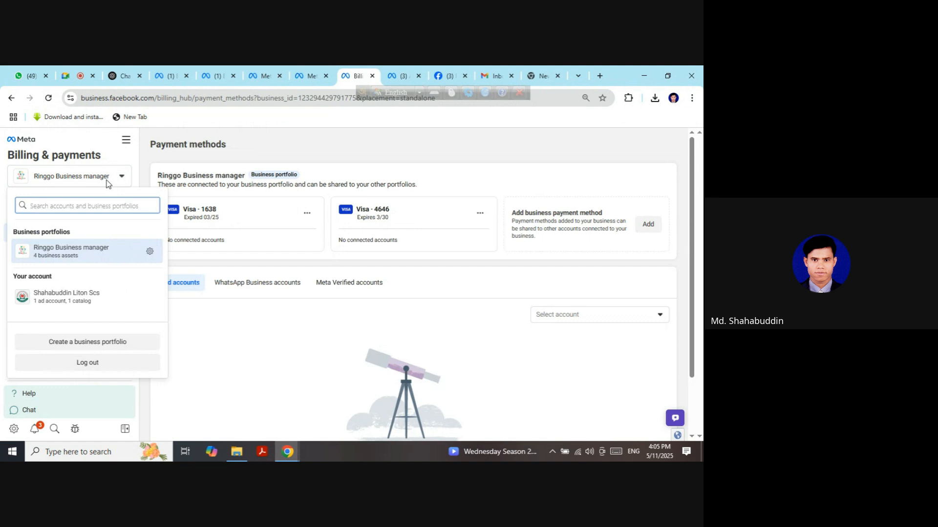
click(309, 326)
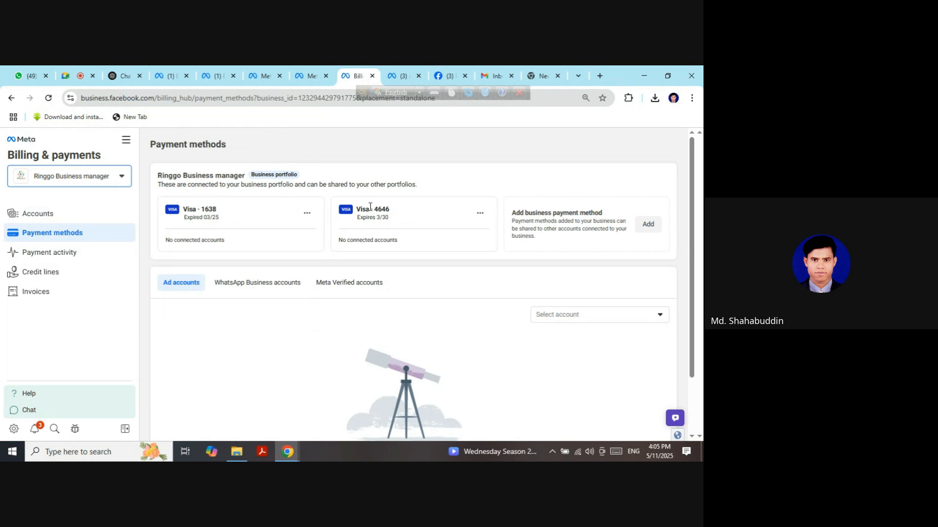
Switch Billing & payments to the personal account and examine the payment methods in its payment settings.
click(108, 182)
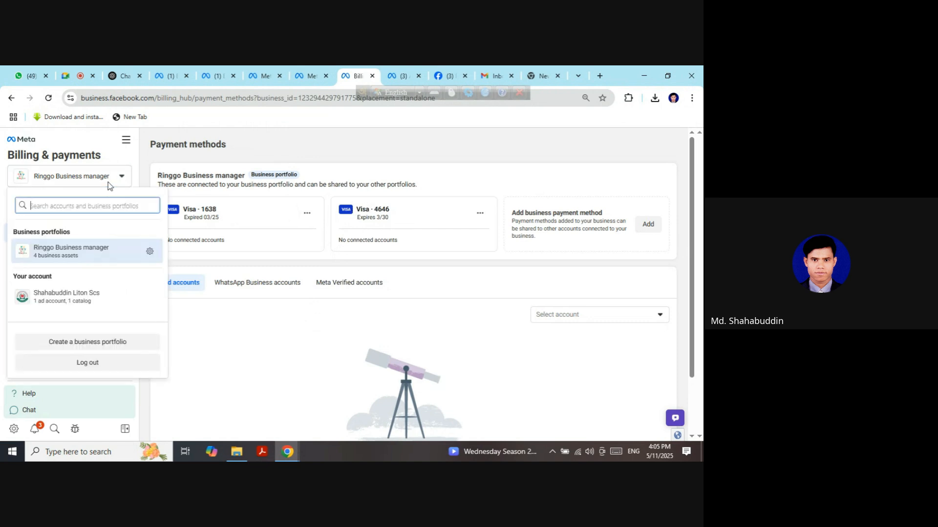
click(77, 299)
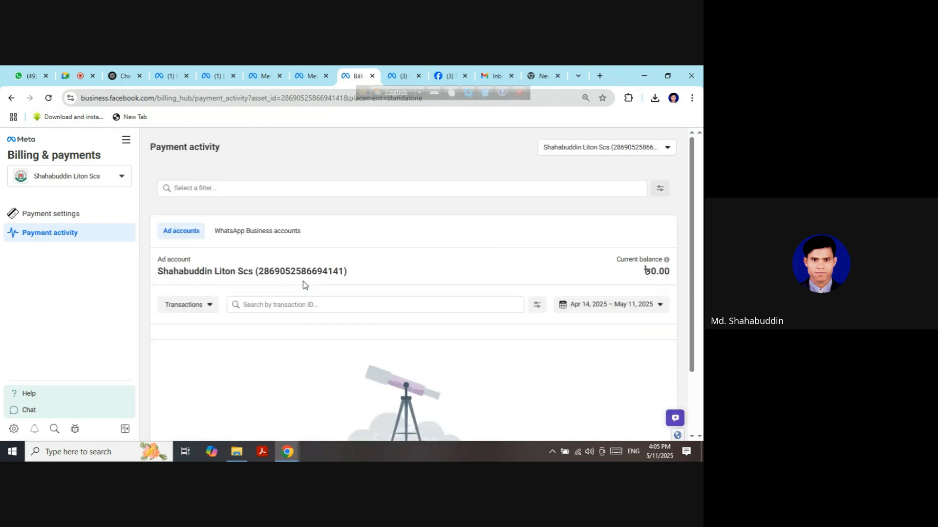
click(82, 216)
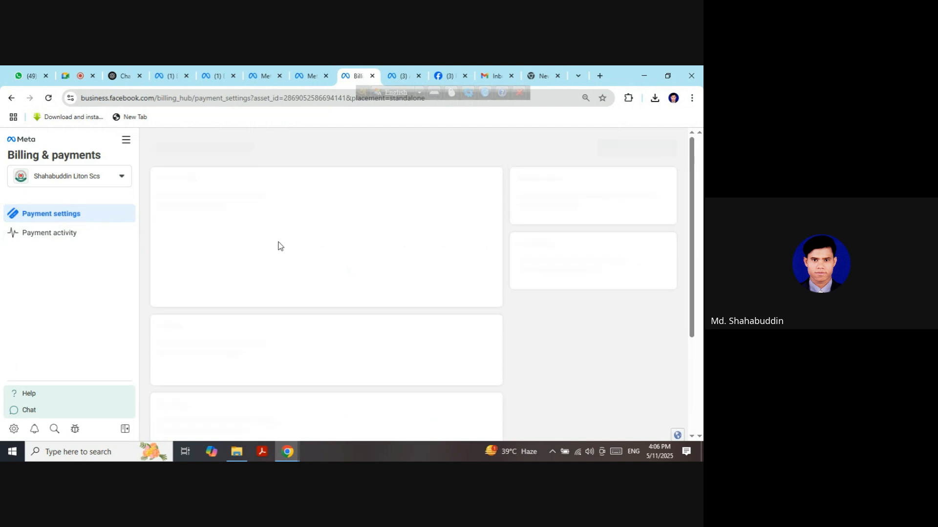
scroll(366, 273, down, 5)
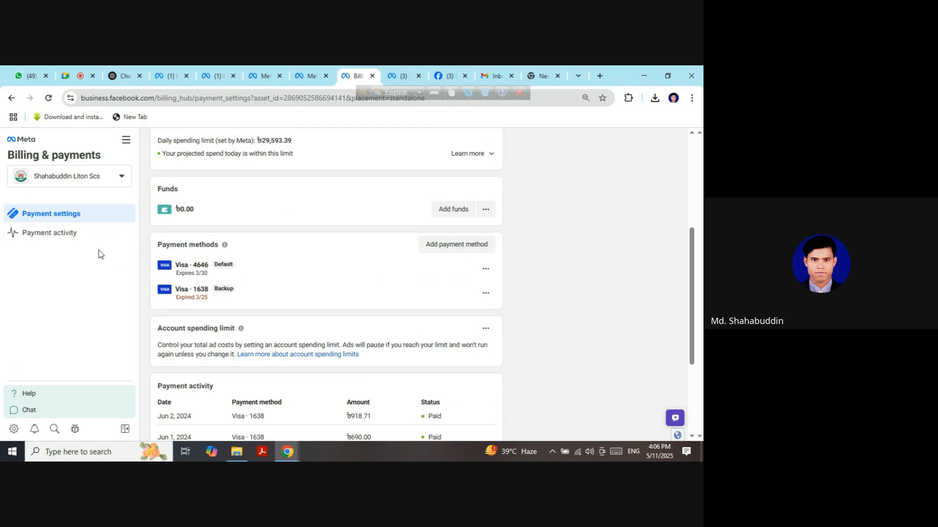
Switch back to the Ringgo Business manager portfolio and open its payment methods.
click(107, 179)
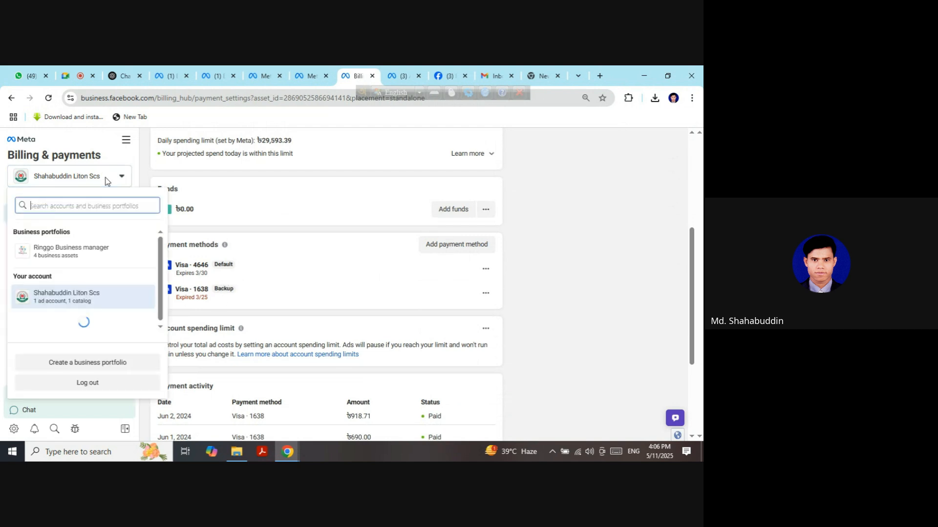
click(69, 252)
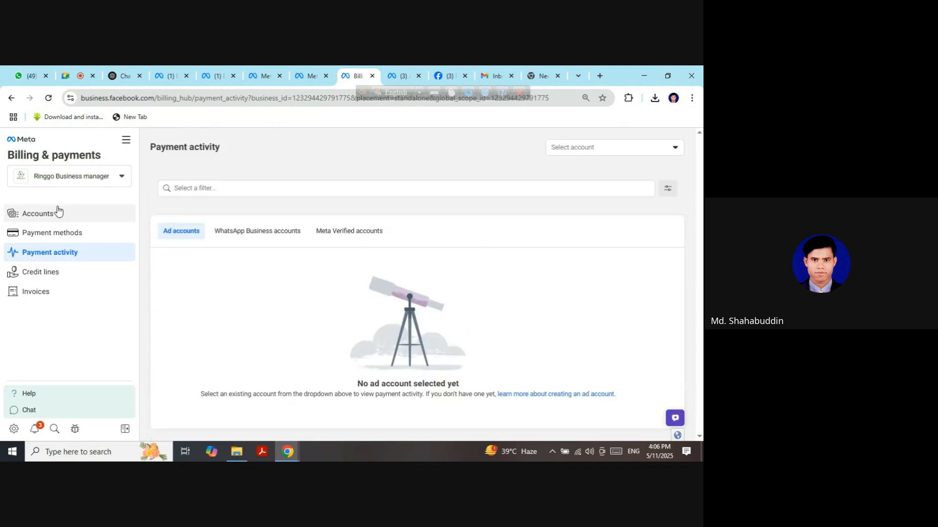
click(57, 236)
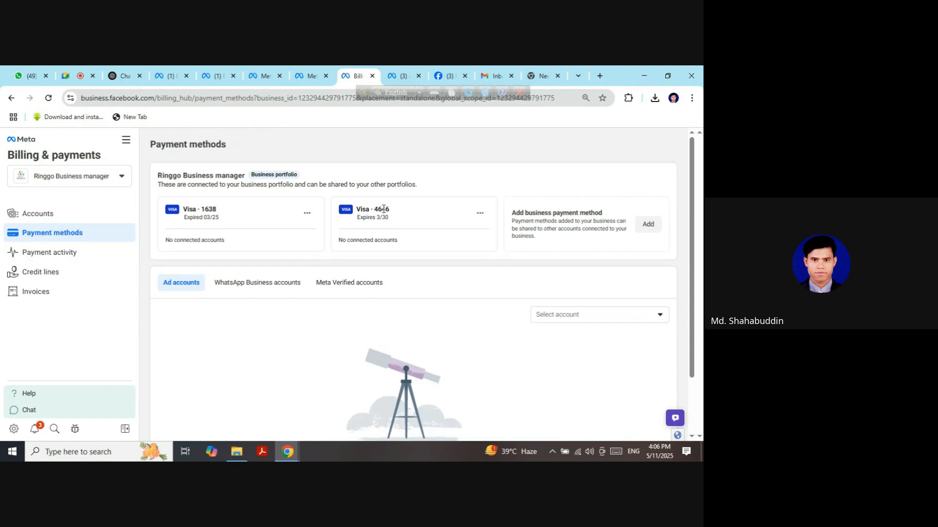
Open the details of the portfolio's unexpired Visa card for editing and close them without saving.
triple_click(383, 209)
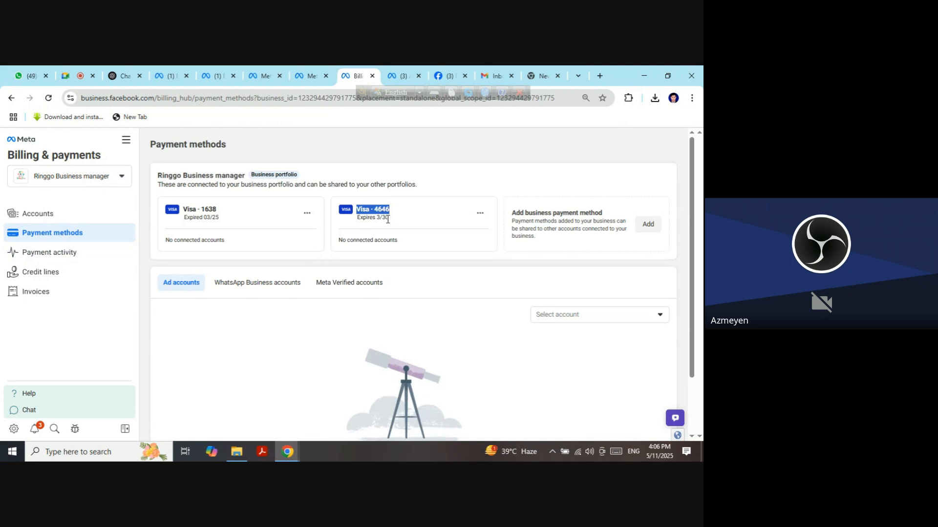
click(480, 213)
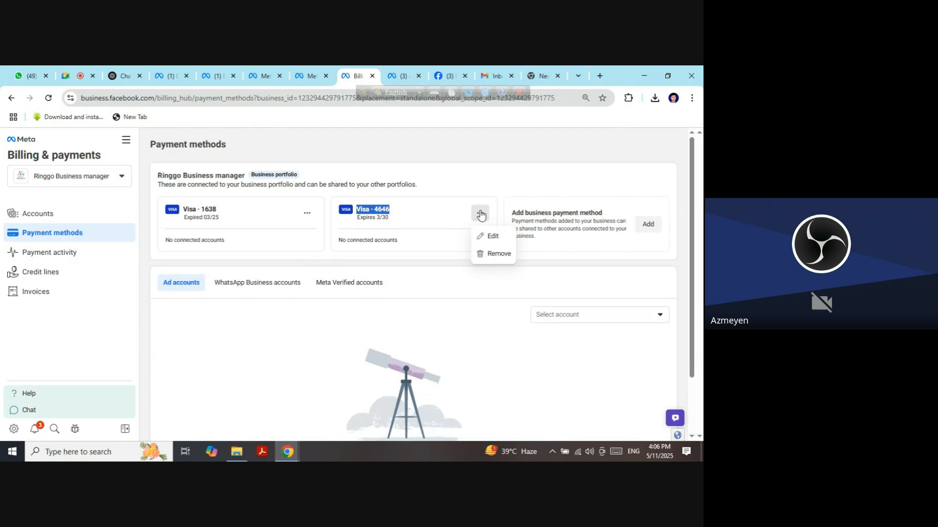
click(497, 253)
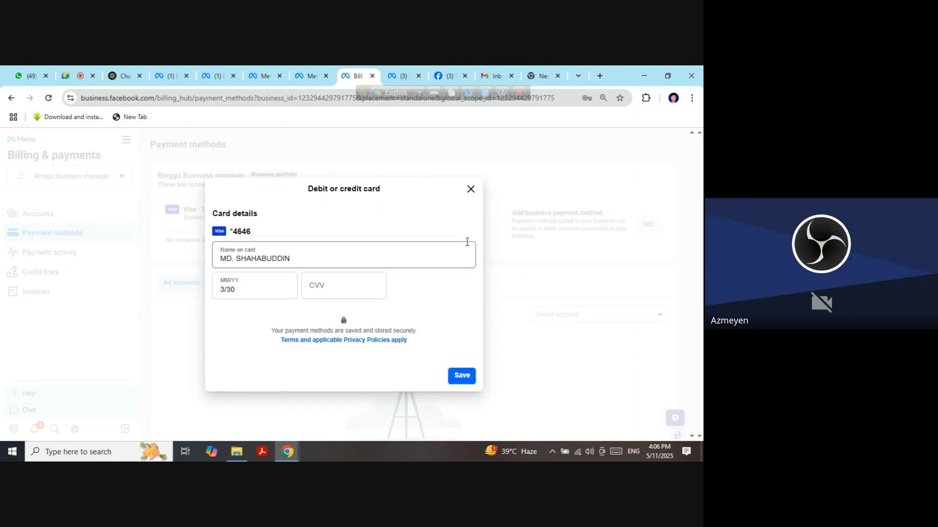
click(470, 189)
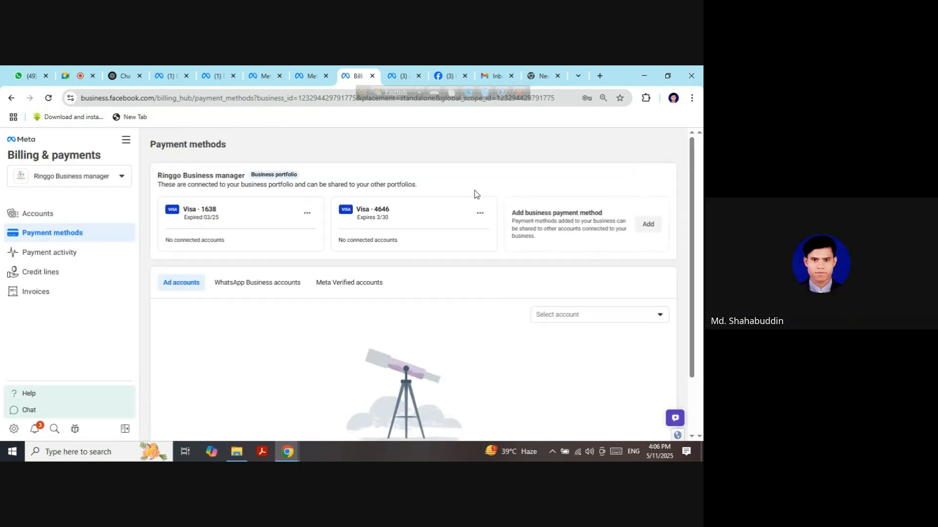
Return to the Add payment method support chat and highlight the message asking the support center to add the payment method.
click(165, 76)
scroll(588, 242, up, 2)
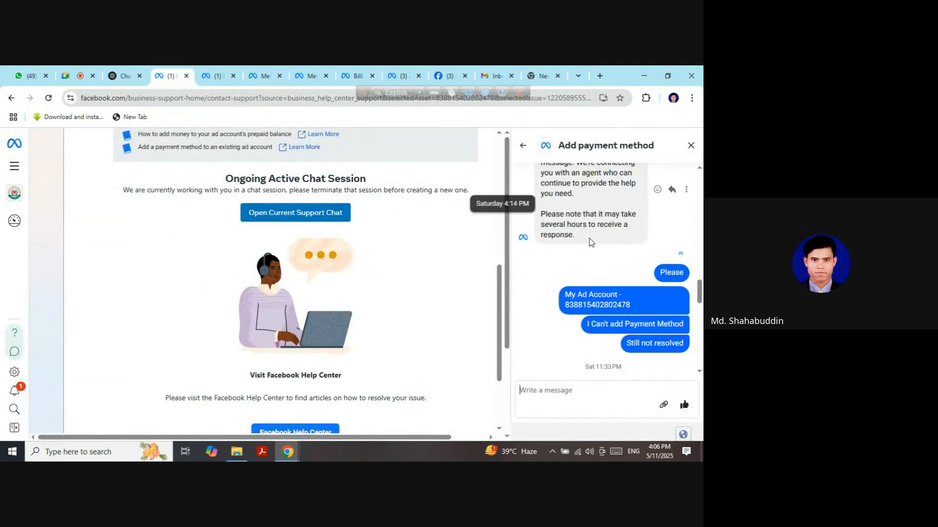
scroll(600, 259, down, 1)
scroll(600, 260, up, 3)
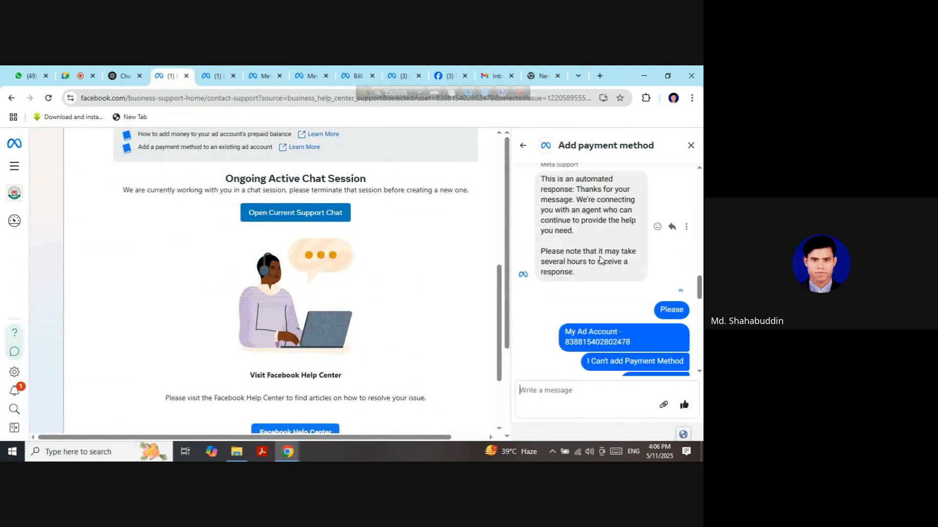
scroll(601, 260, up, 1)
scroll(600, 260, down, 10)
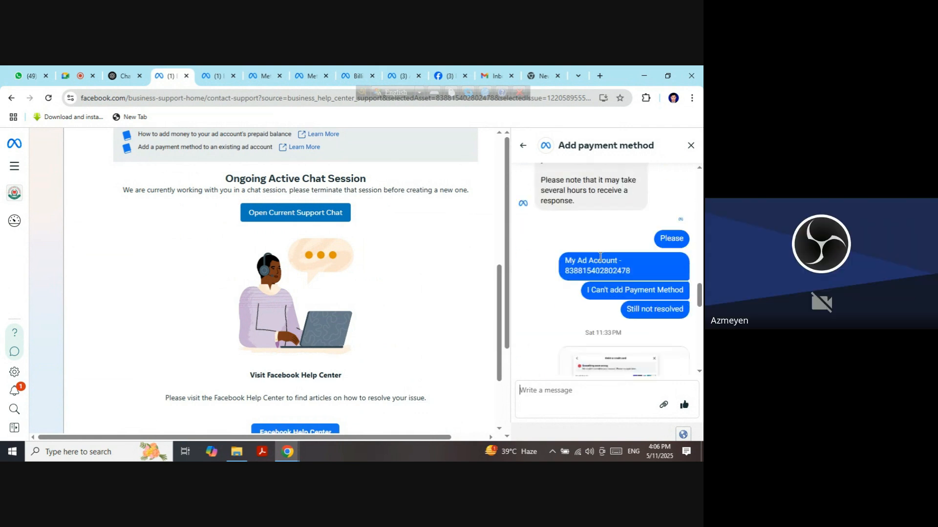
scroll(600, 260, up, 6)
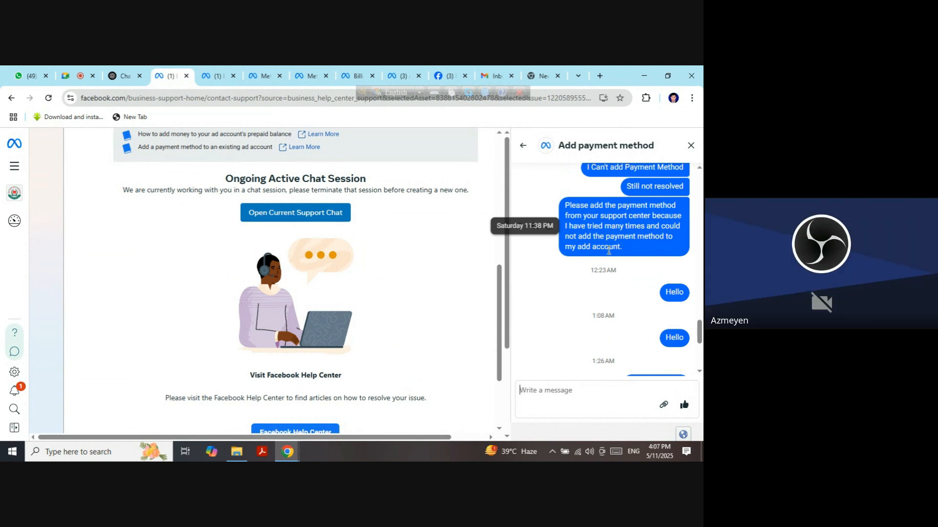
drag(629, 248, 549, 209)
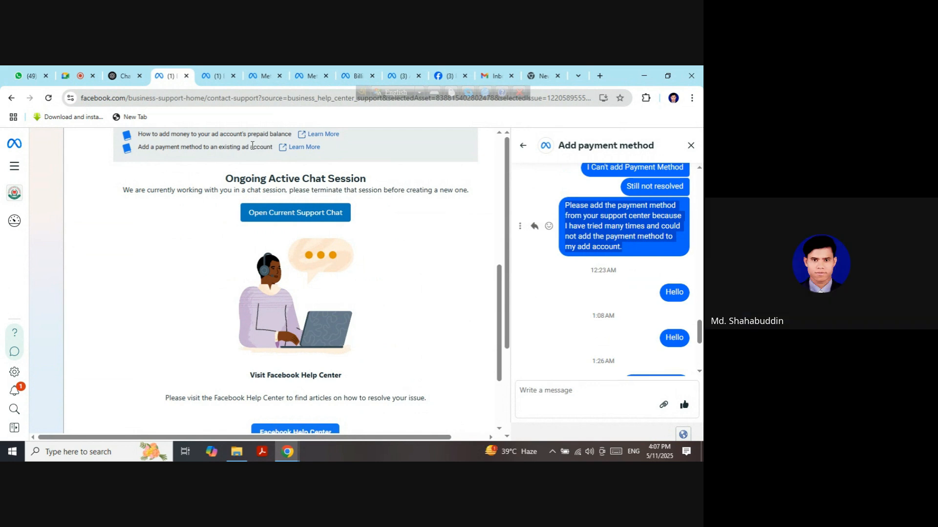
Go back to the Billing & payments page and check the list of business portfolios, keeping Ringgo Business manager selected.
click(223, 76)
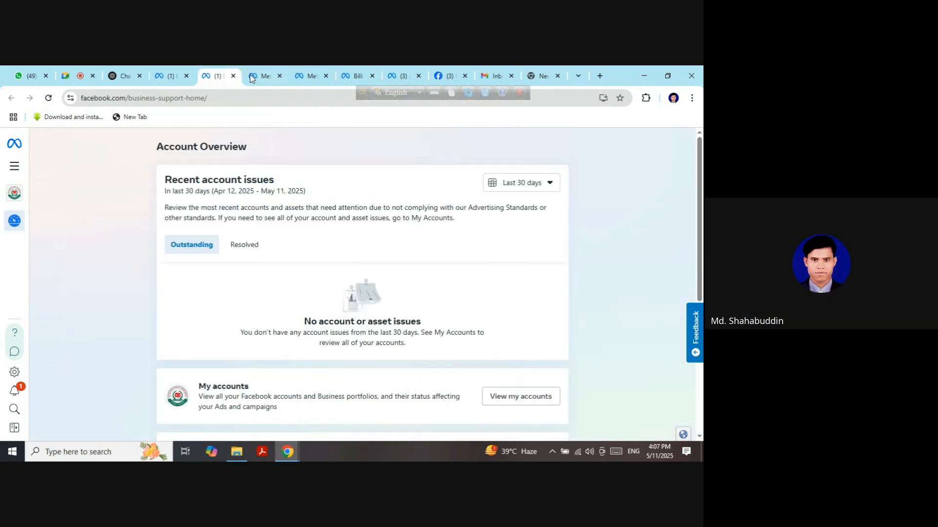
click(263, 77)
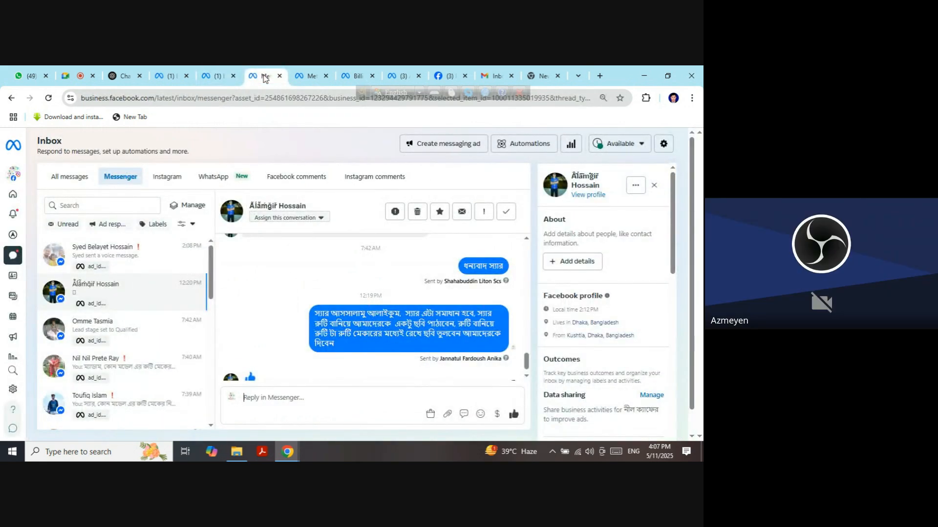
click(363, 76)
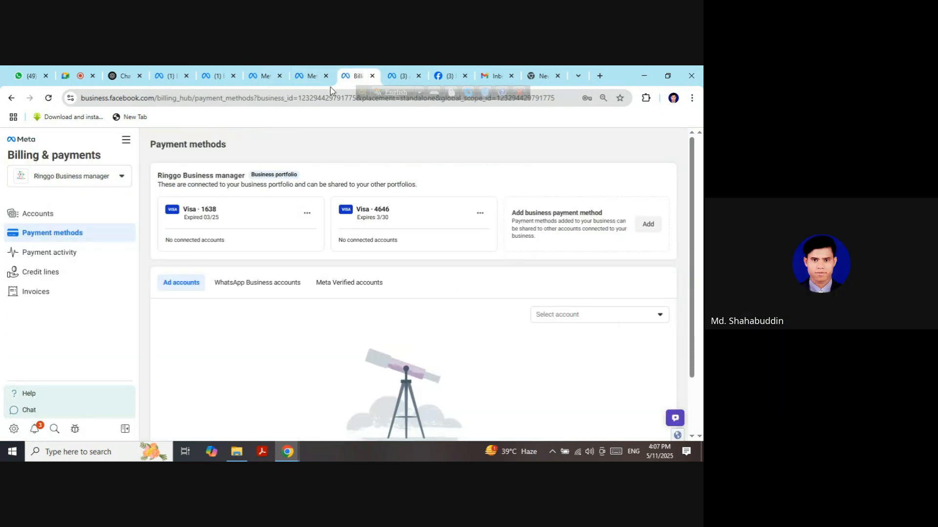
click(71, 181)
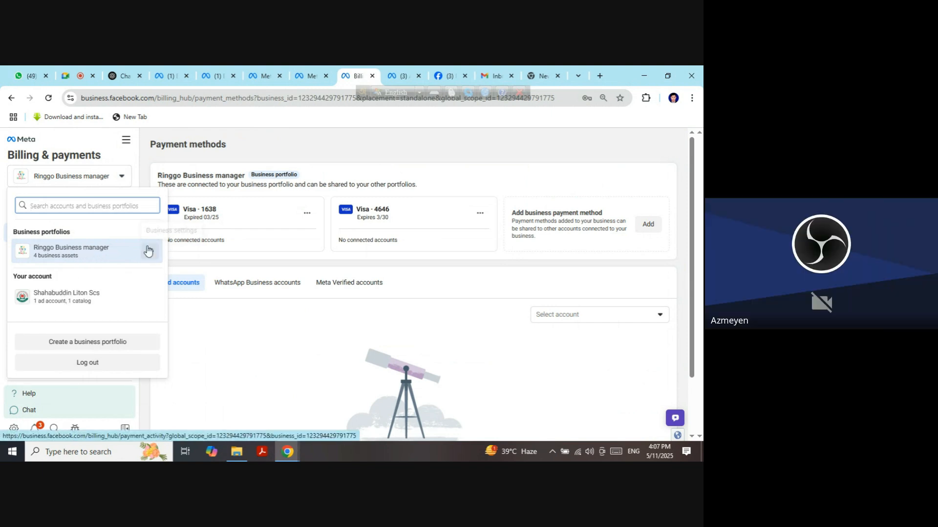
click(132, 251)
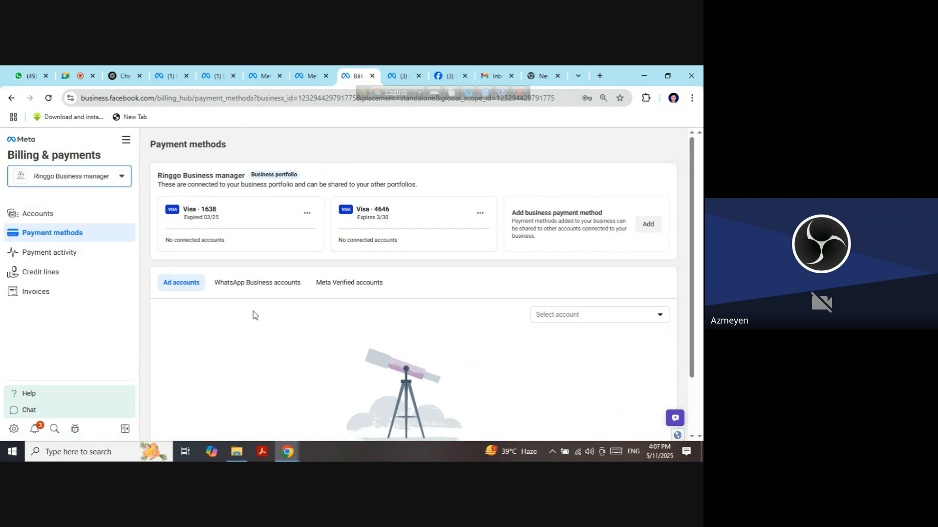
Open payment activity and select the ad account belonging to Ringgo Business manager.
click(59, 254)
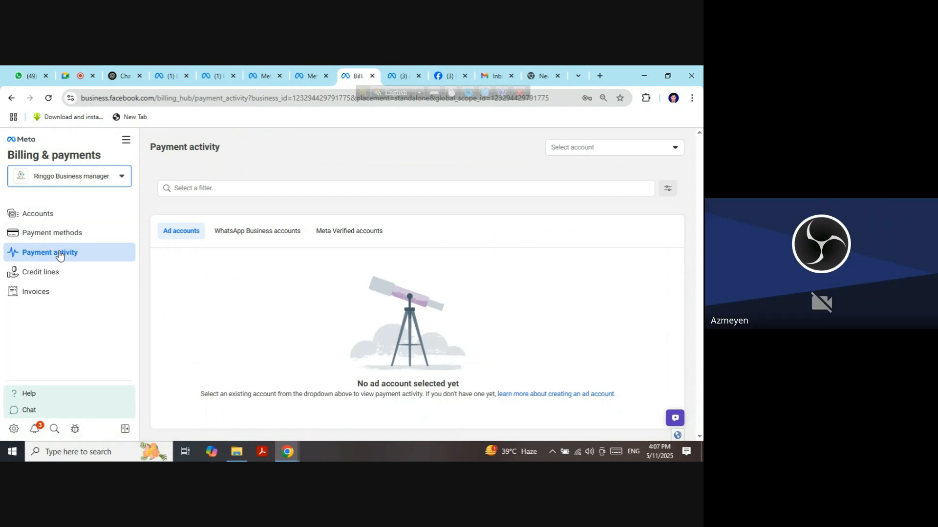
click(659, 147)
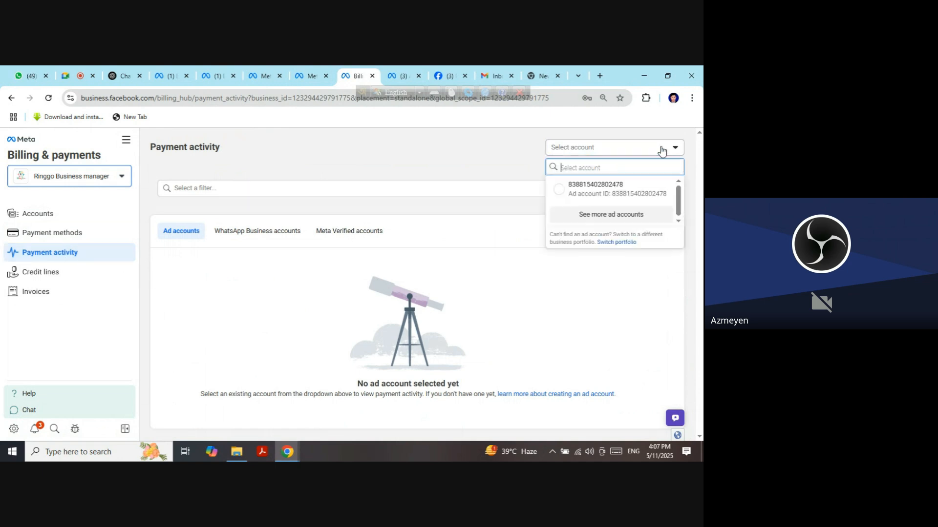
click(629, 215)
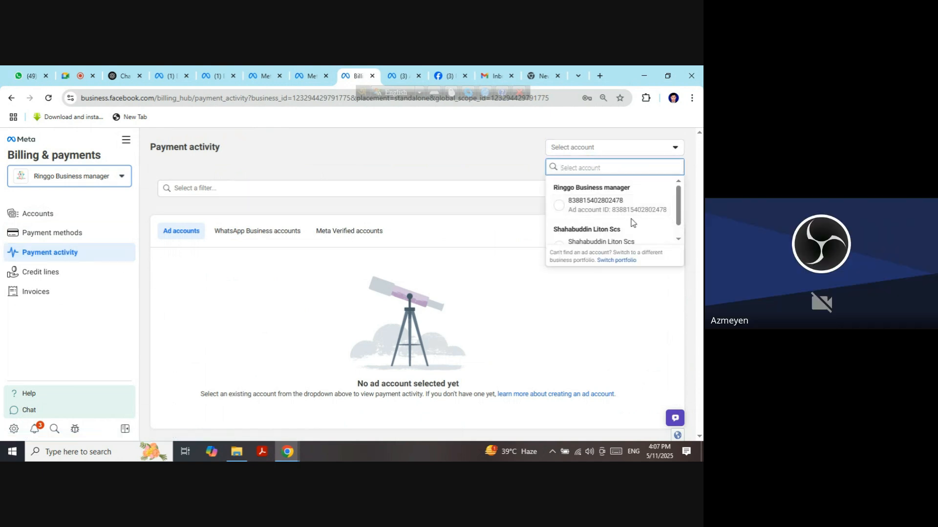
click(610, 203)
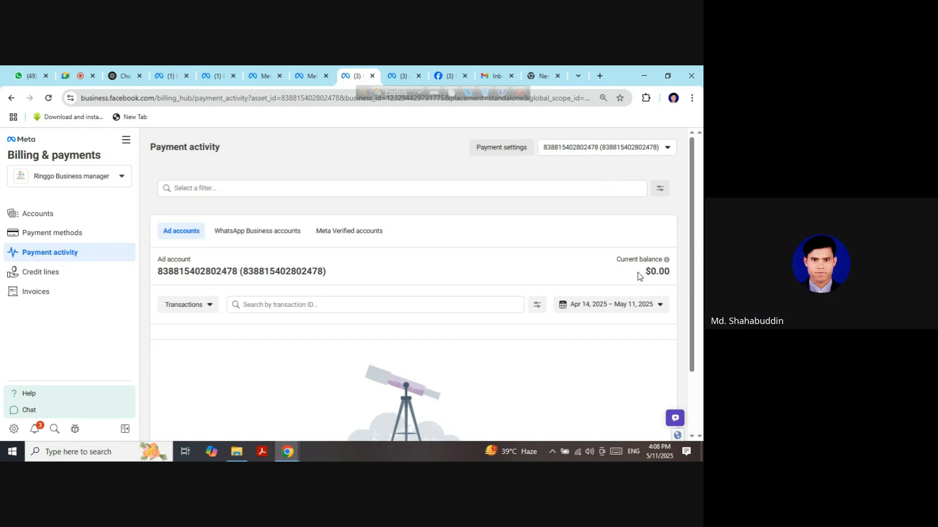
View the personal ad account's payment activity and switch back to the Ringgo Business manager ad account.
click(615, 153)
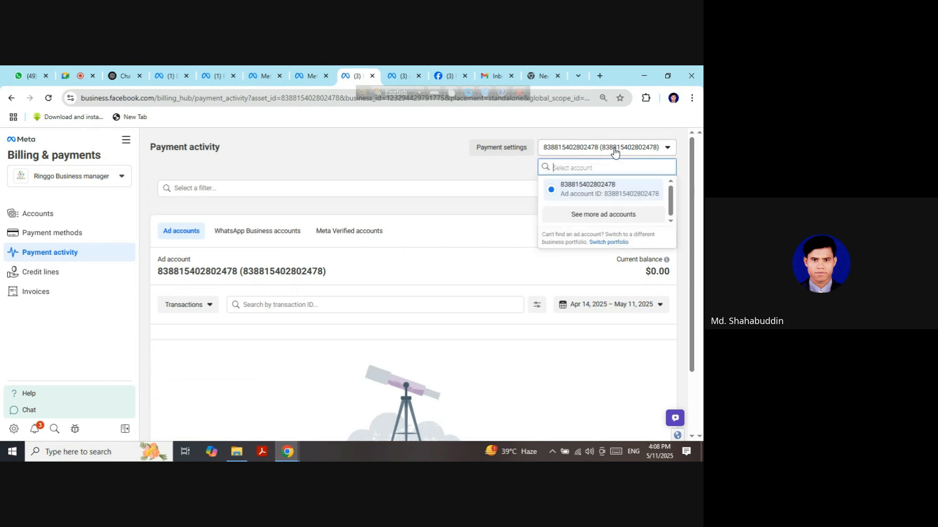
click(603, 213)
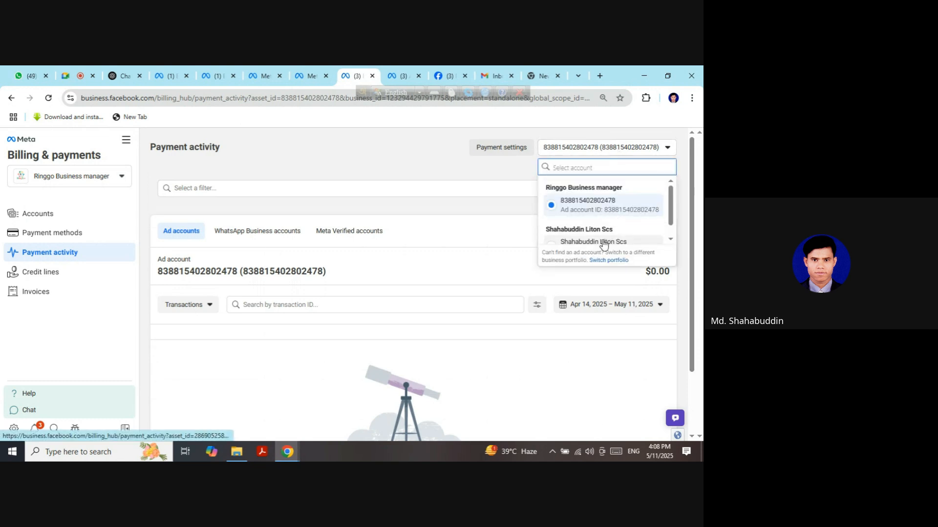
click(604, 242)
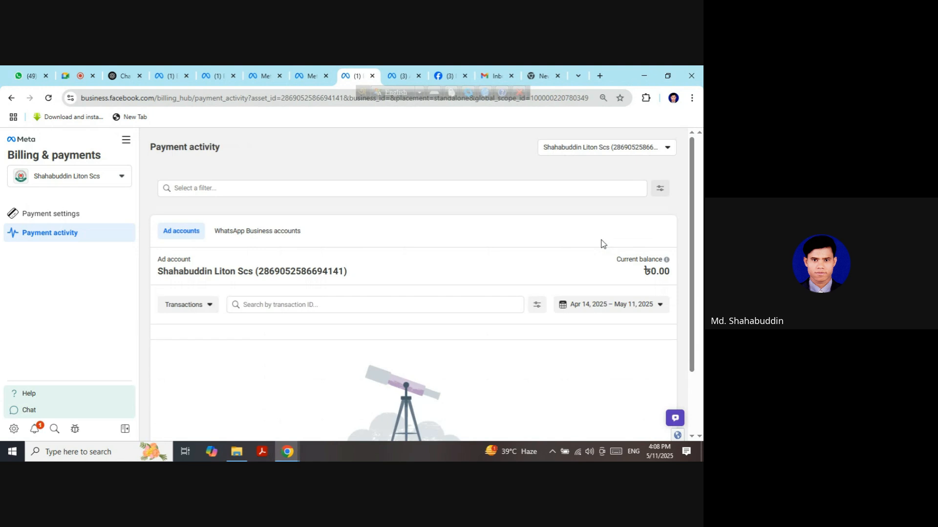
click(645, 152)
click(602, 214)
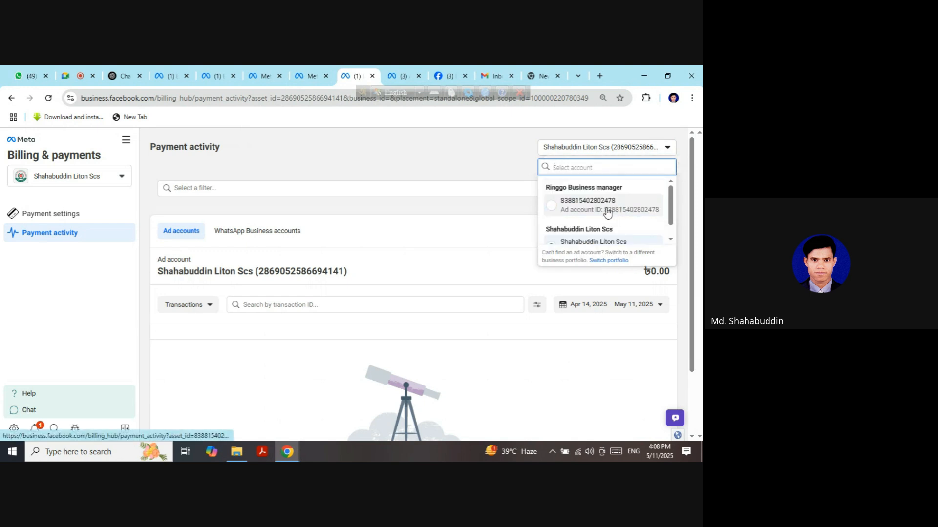
click(606, 210)
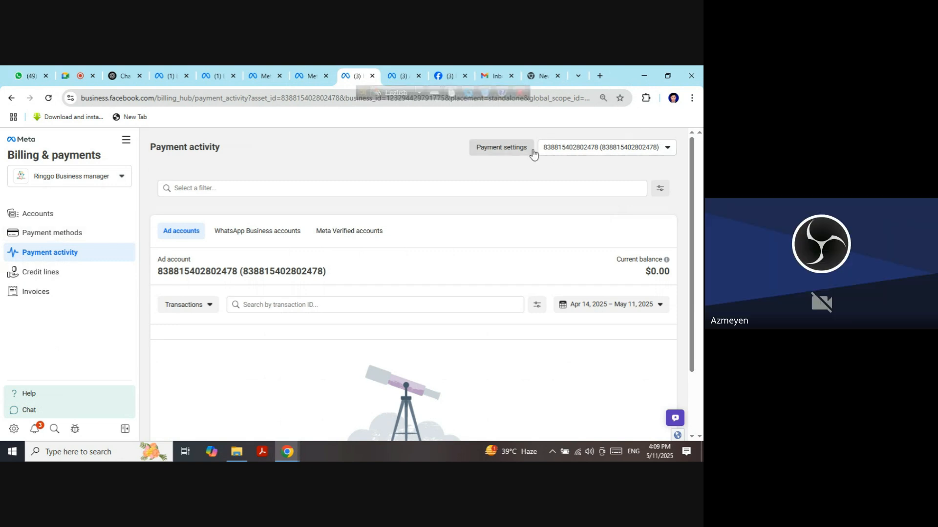
Open the Ringgo Business manager ad account's payment settings and review its balance, payment methods, payment activity and business info.
click(515, 151)
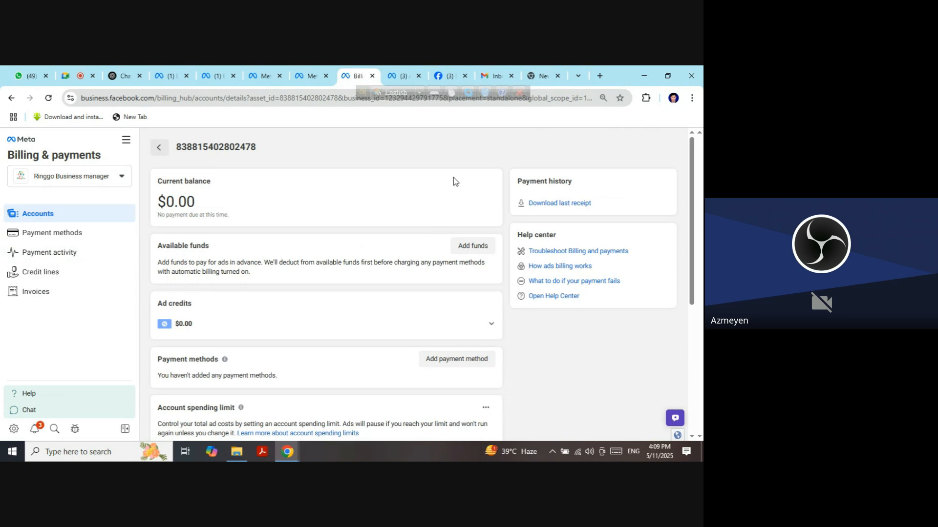
scroll(452, 184, down, 2)
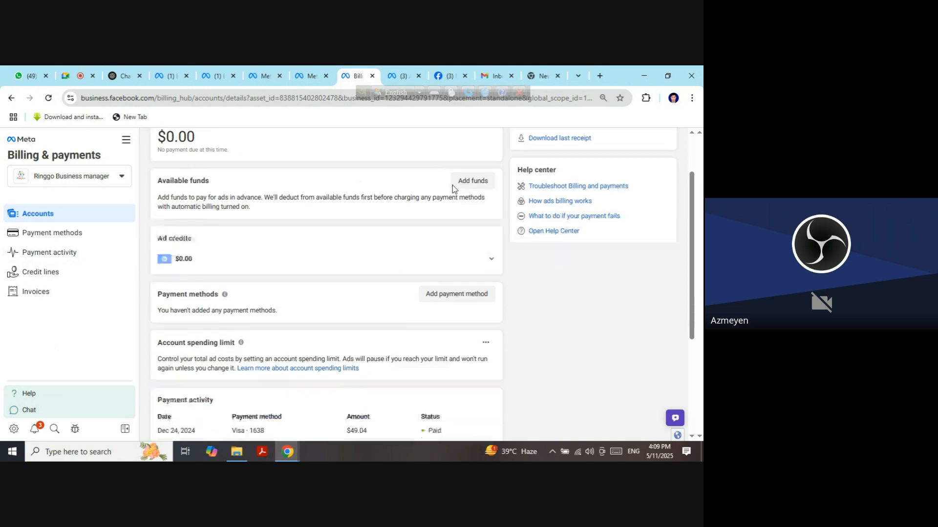
scroll(452, 186, up, 1)
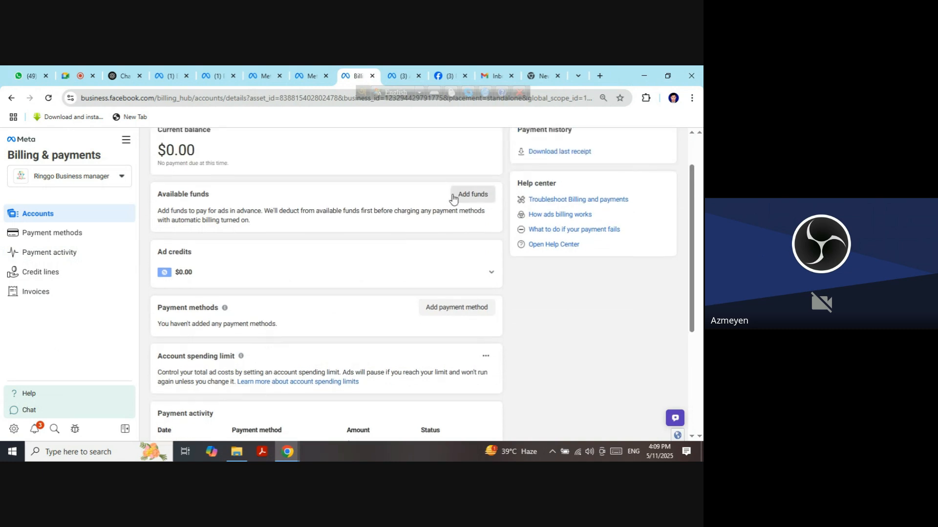
scroll(426, 213, up, 1)
scroll(367, 241, up, 1)
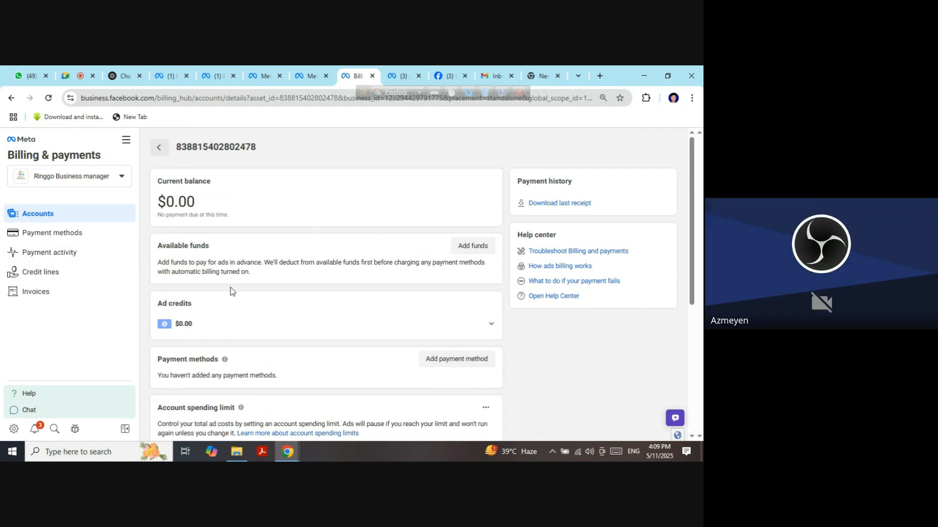
scroll(230, 359, down, 4)
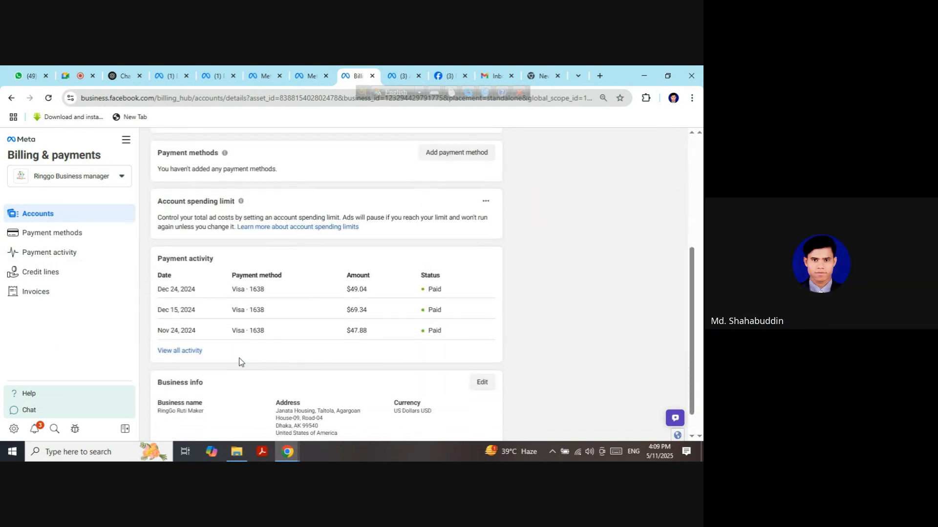
scroll(238, 361, down, 1)
scroll(239, 361, up, 3)
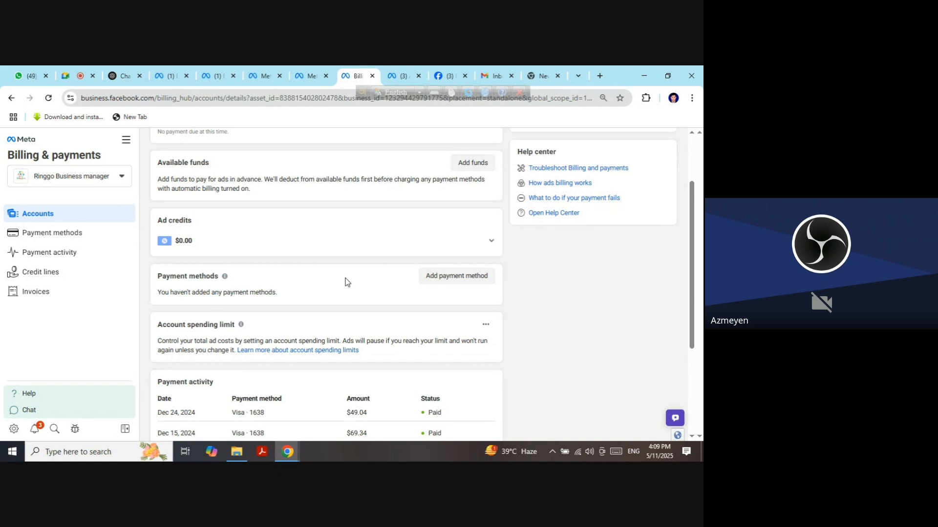
Add a payment method to the ad account, choosing the Business payment method option, and close the completed dialog.
click(479, 274)
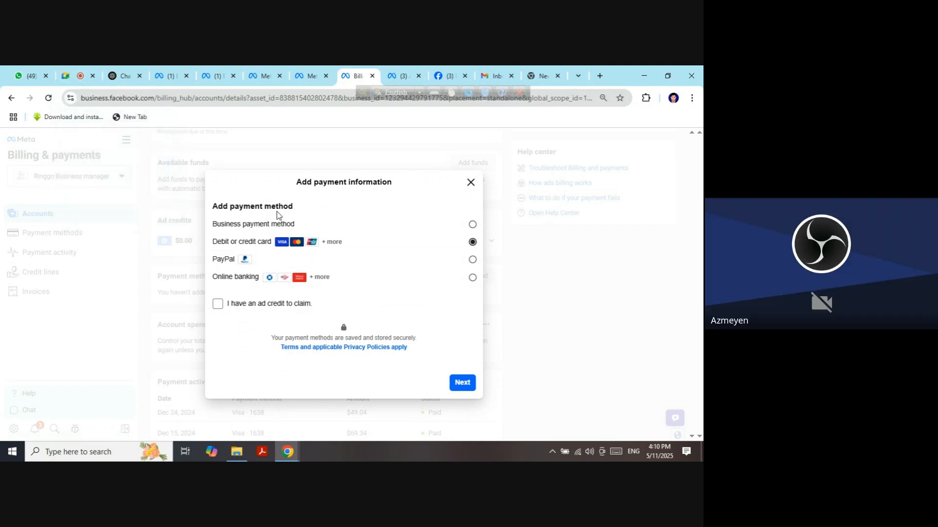
click(424, 229)
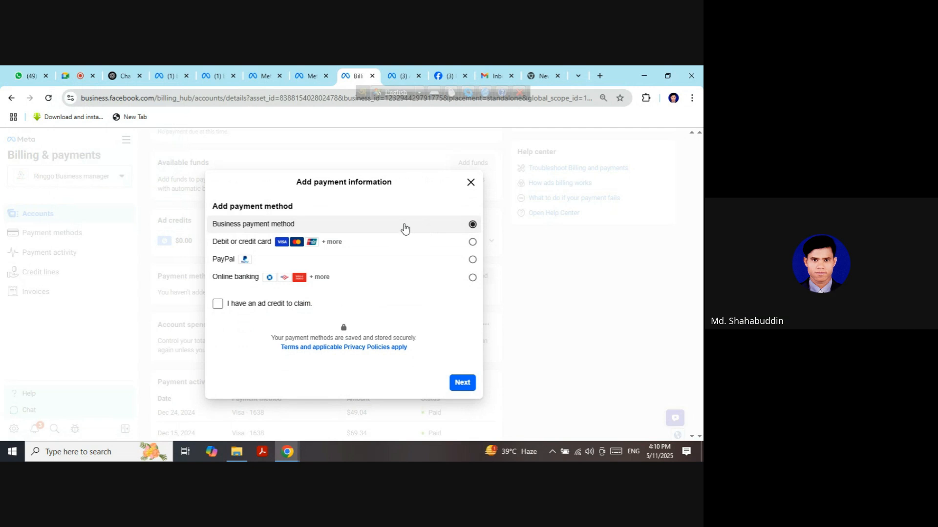
click(79, 75)
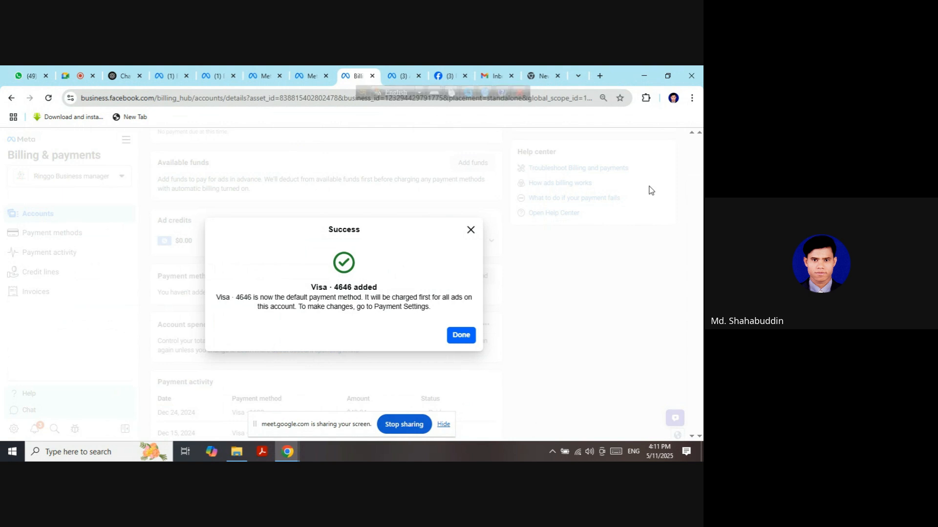
click(465, 338)
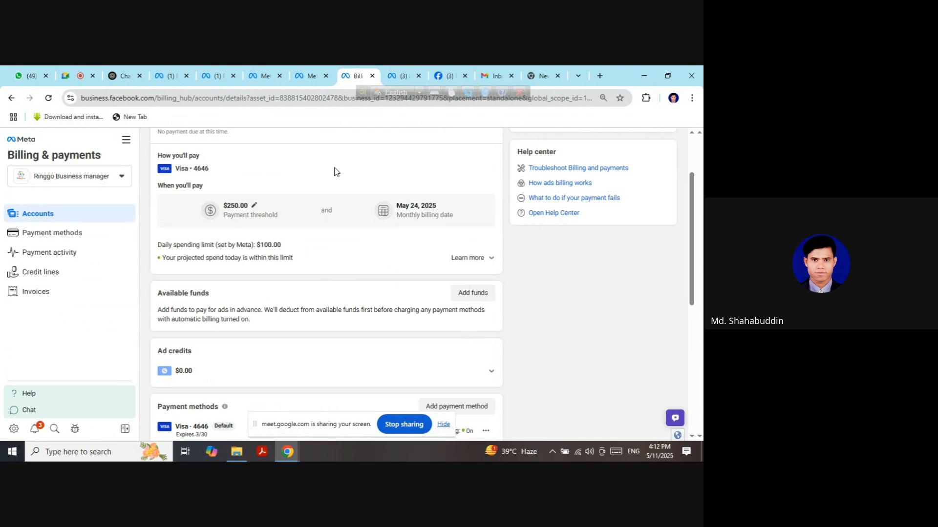
Close the old Ads Manager campaigns page and reload the RingGo Rutimaker Facebook page.
click(403, 76)
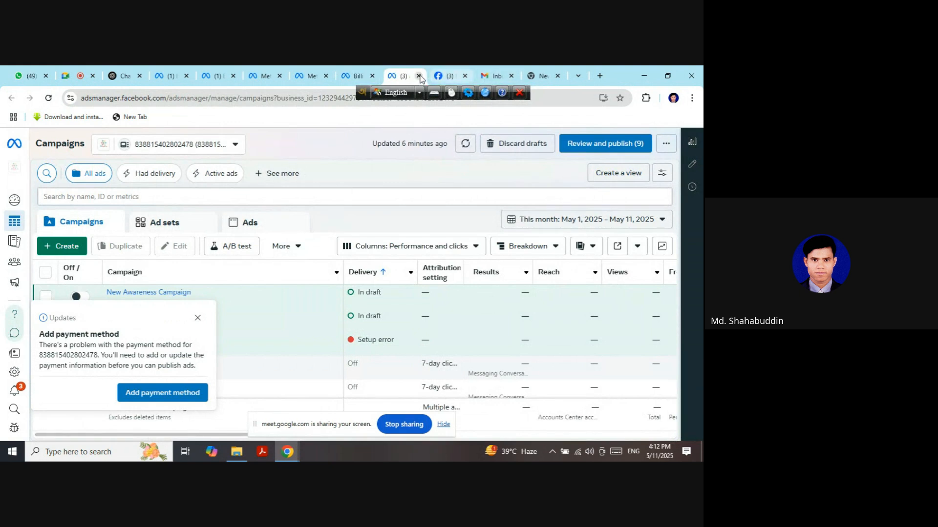
click(419, 76)
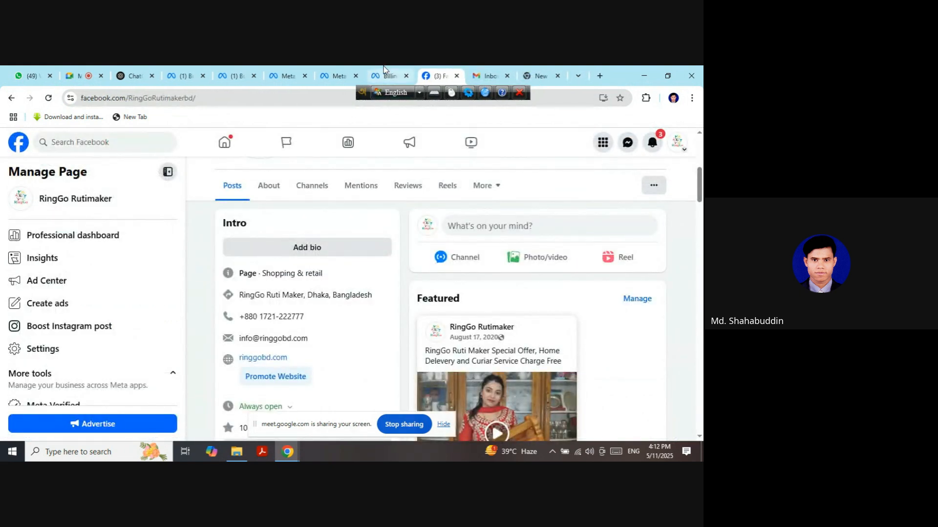
click(390, 76)
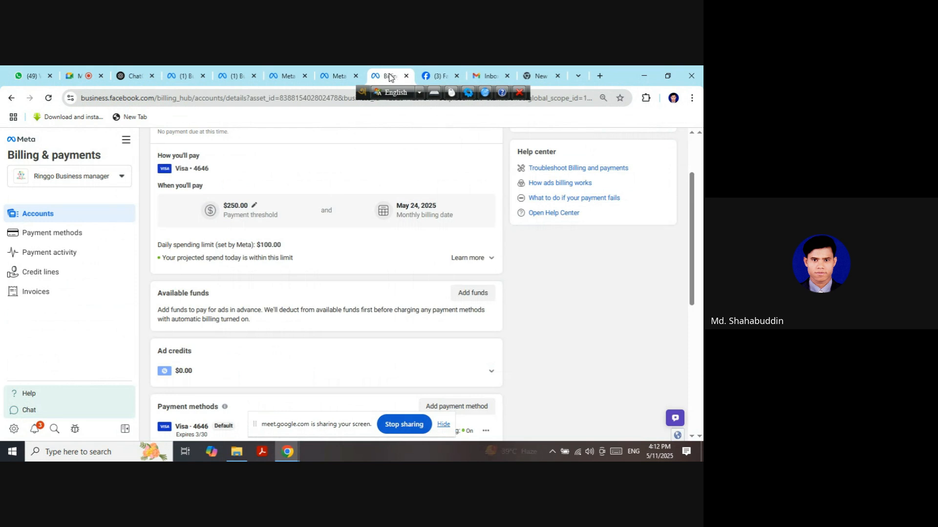
mouse_move(338, 81)
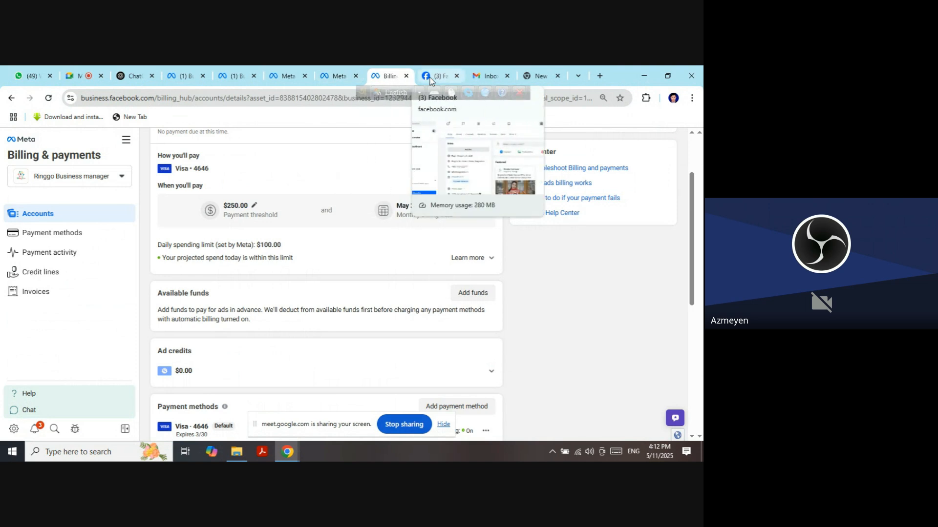
click(429, 81)
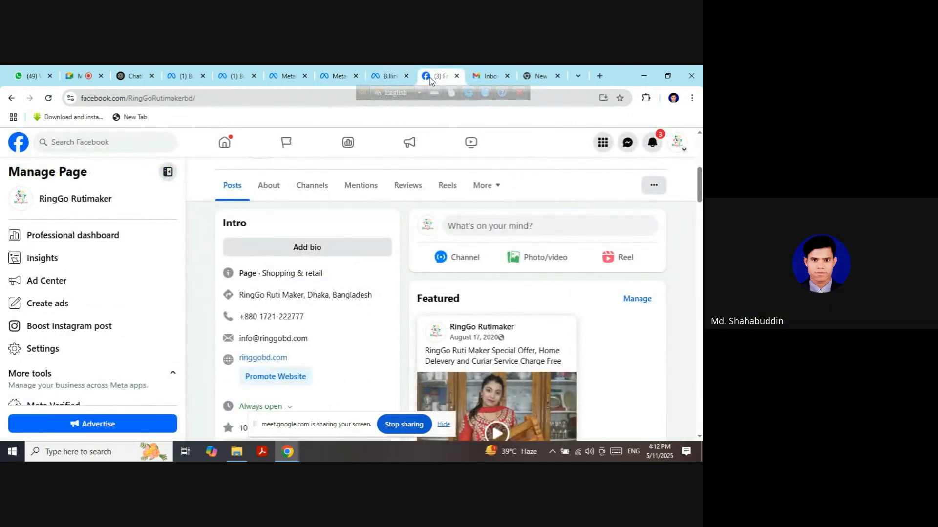
click(49, 98)
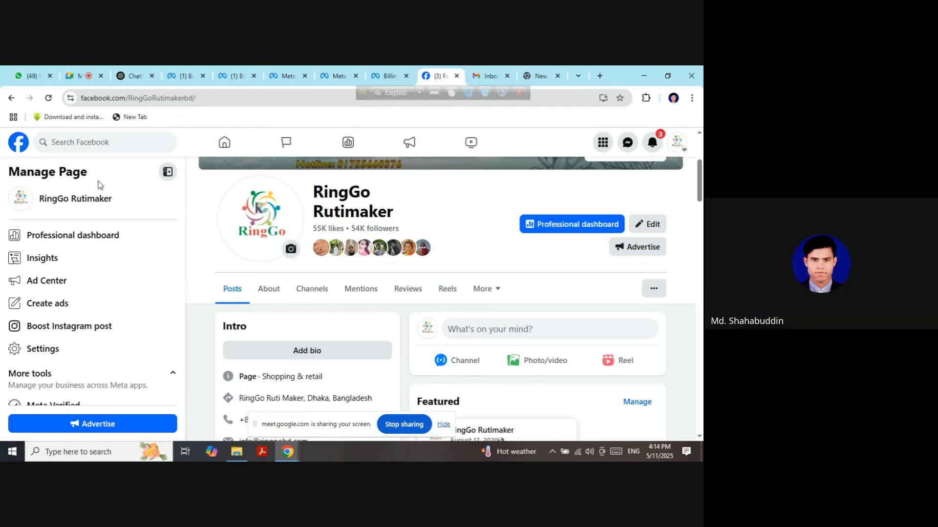
scroll(87, 276, down, 1)
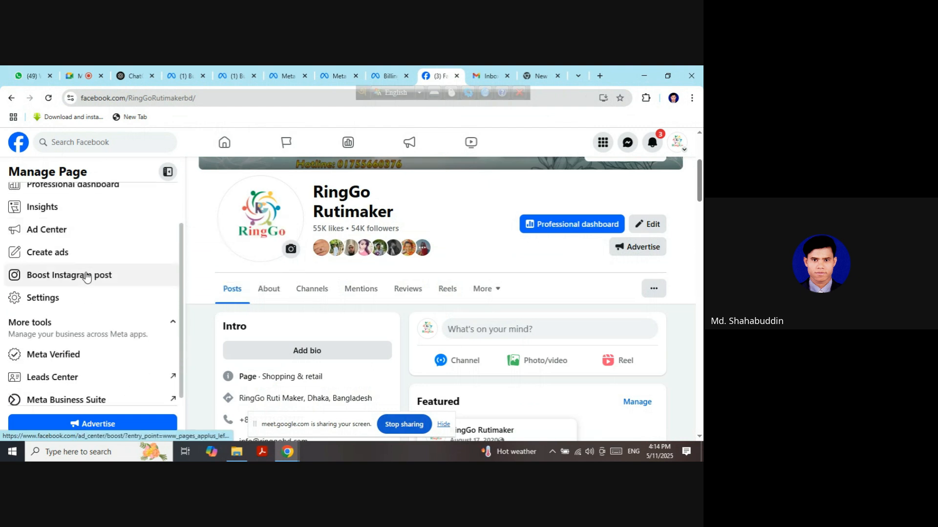
click(68, 235)
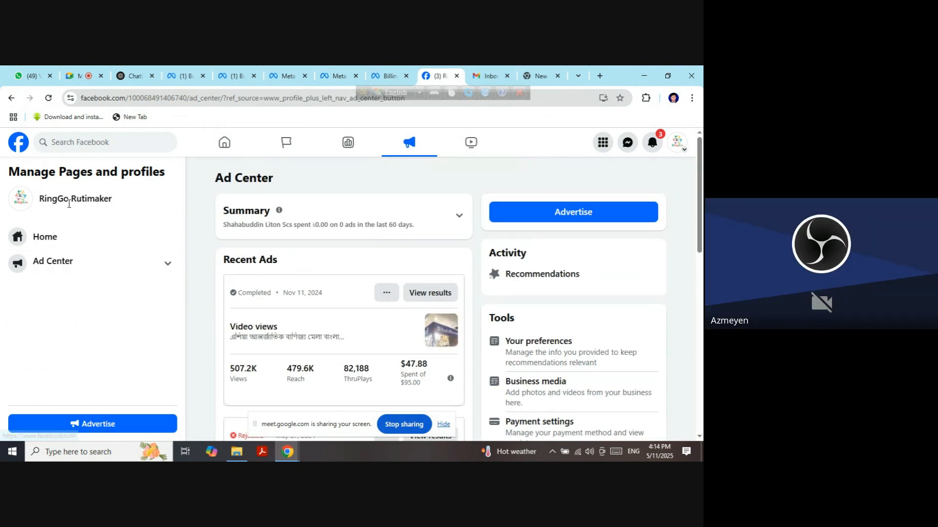
click(13, 100)
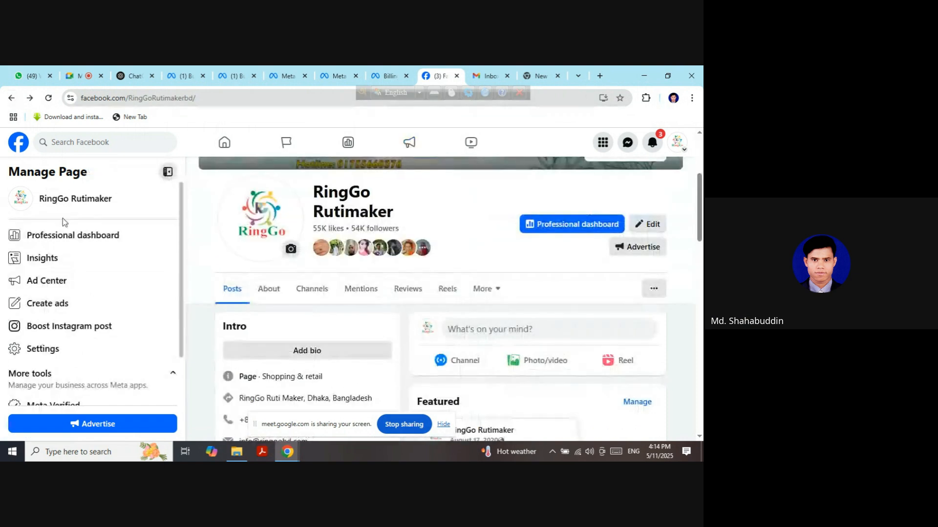
Go to Ads Manager's Campaigns page through Meta Business Suite and check that the Ringgo Business manager ad account is selected.
scroll(77, 313, down, 2)
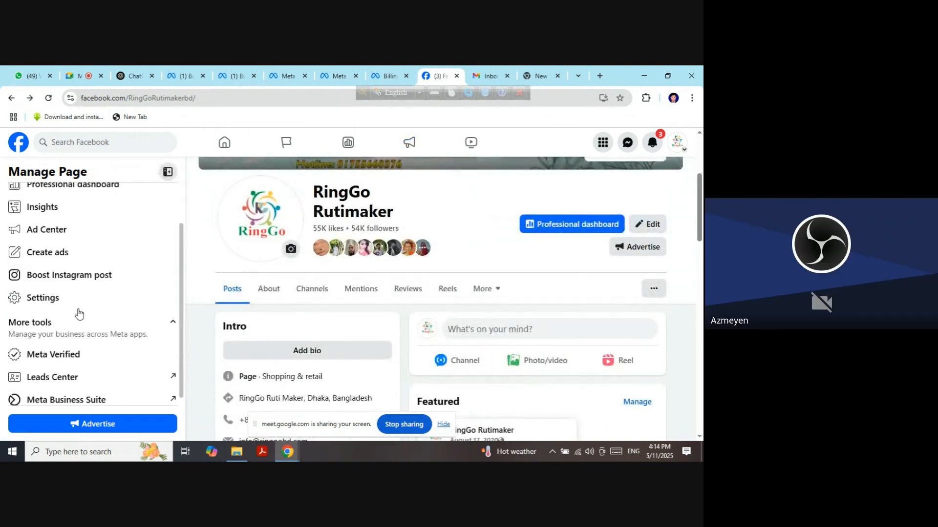
click(74, 394)
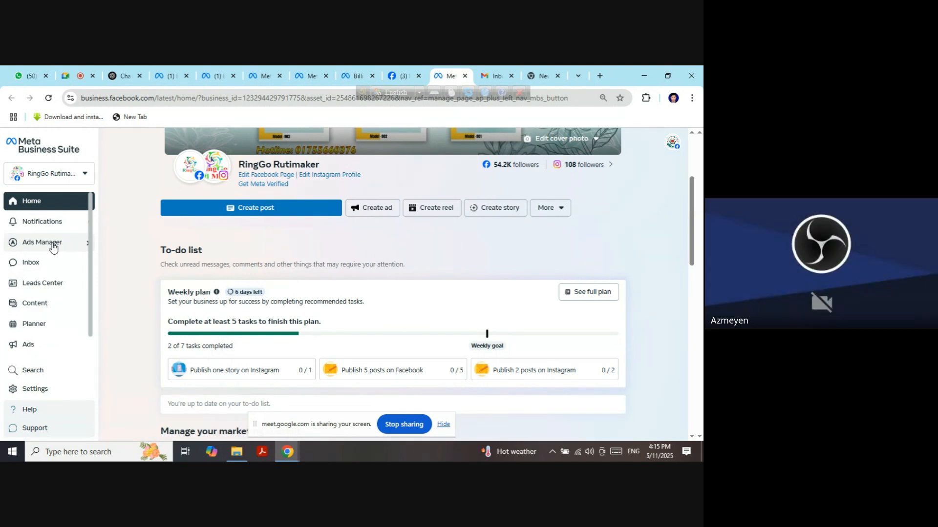
mouse_move(54, 249)
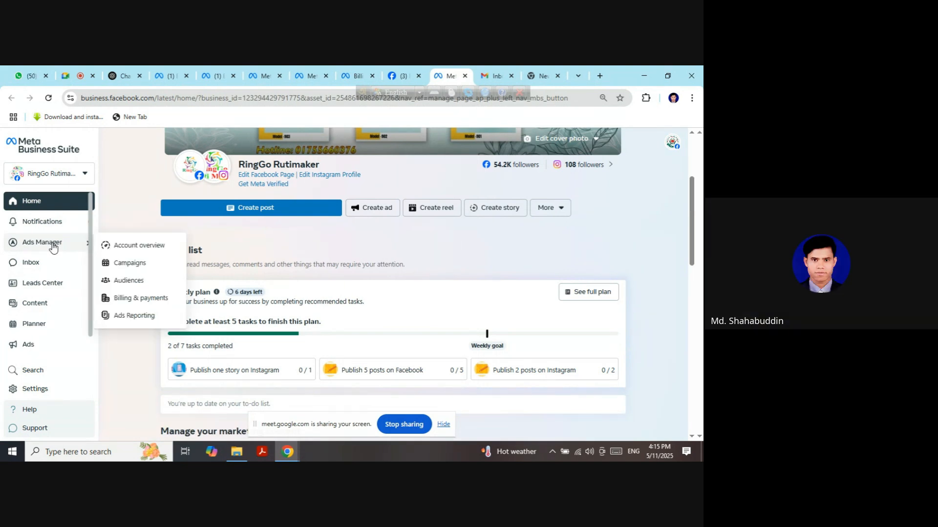
click(133, 263)
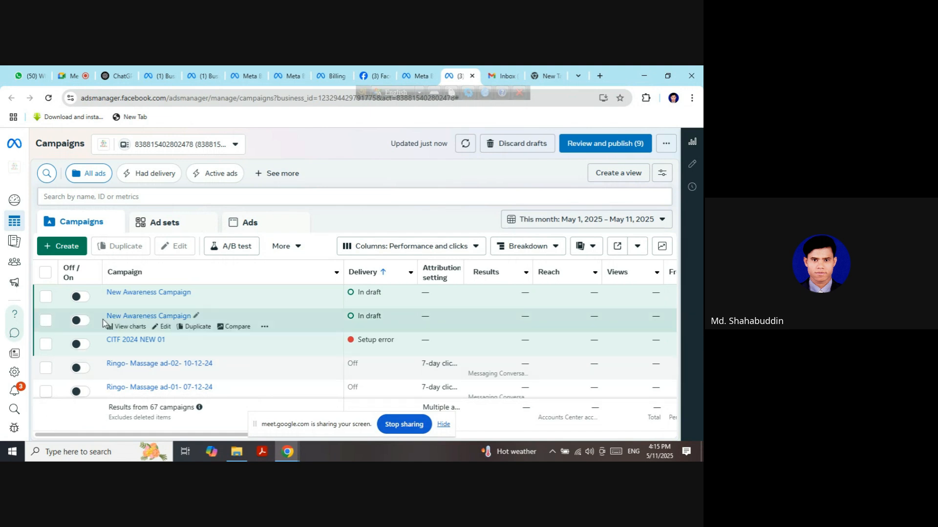
click(235, 146)
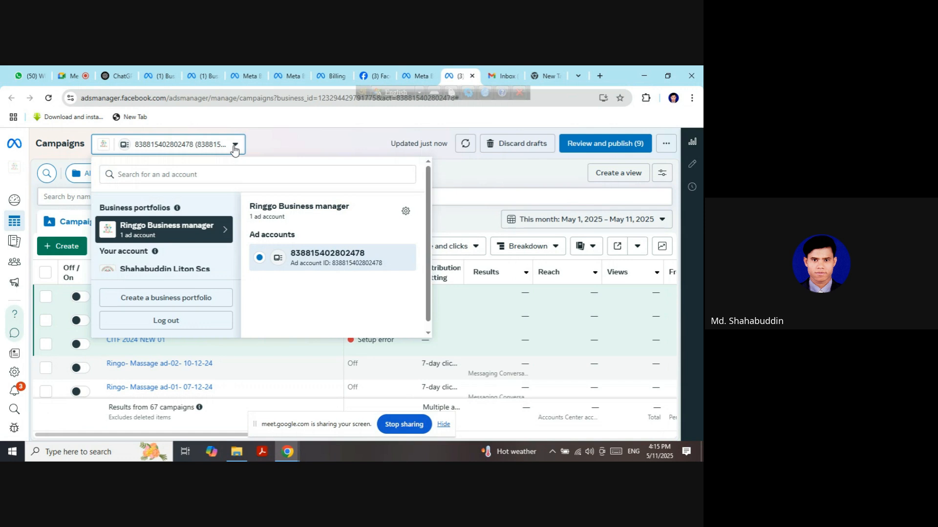
click(235, 148)
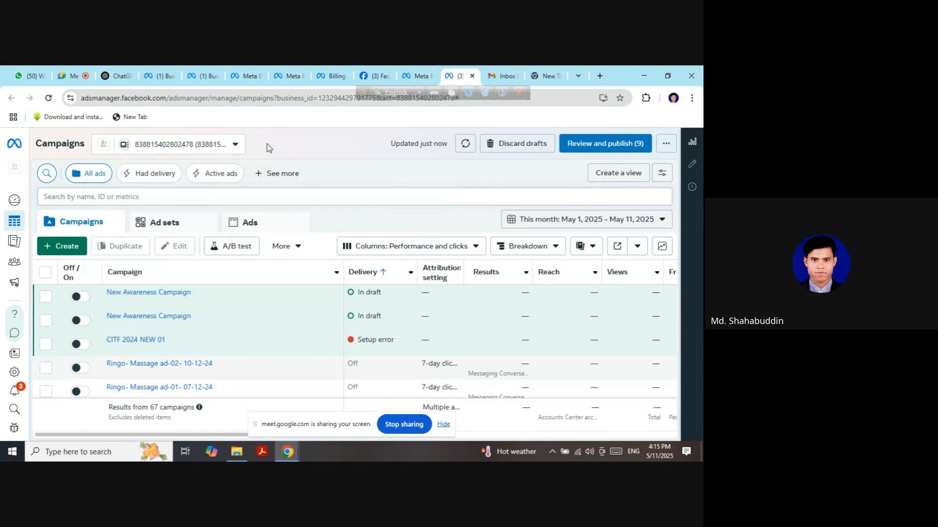
Create a new auction campaign with the Engagement objective and the Manual engagement campaign setup.
click(59, 248)
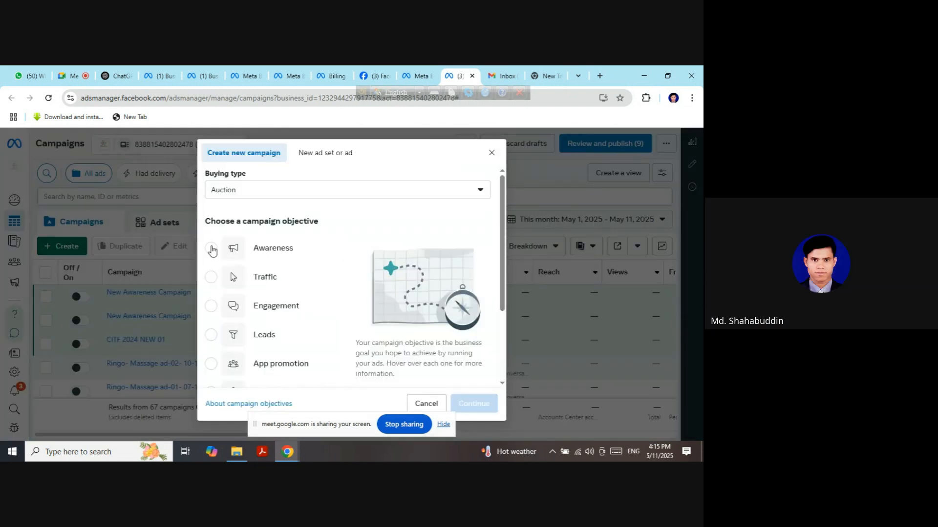
click(268, 306)
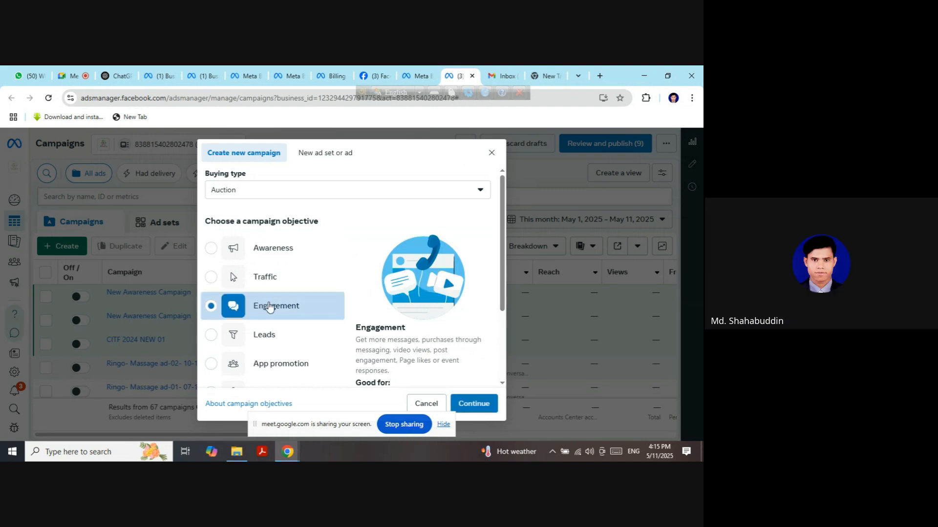
click(473, 406)
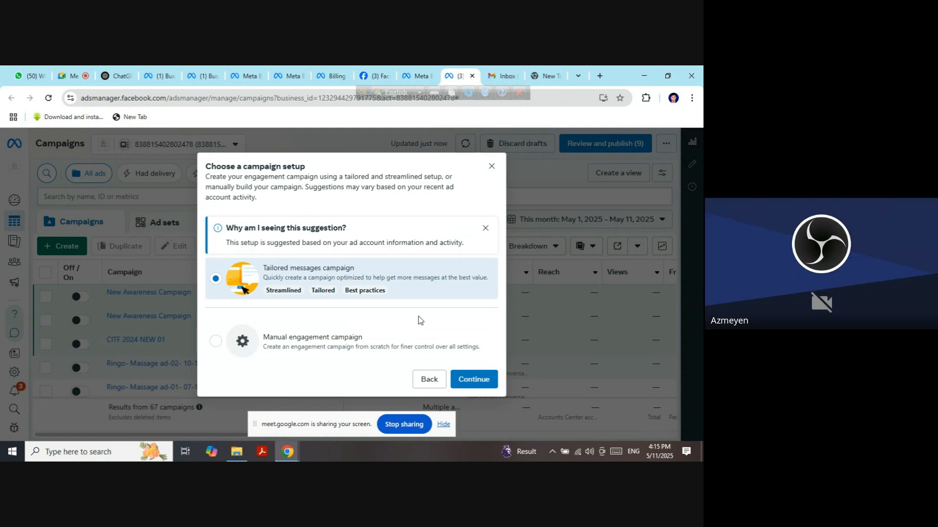
click(216, 341)
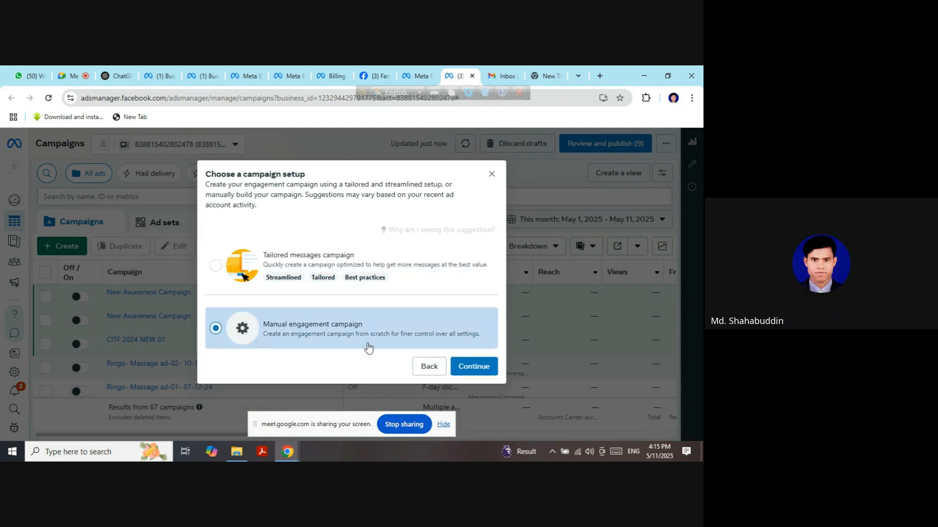
click(476, 371)
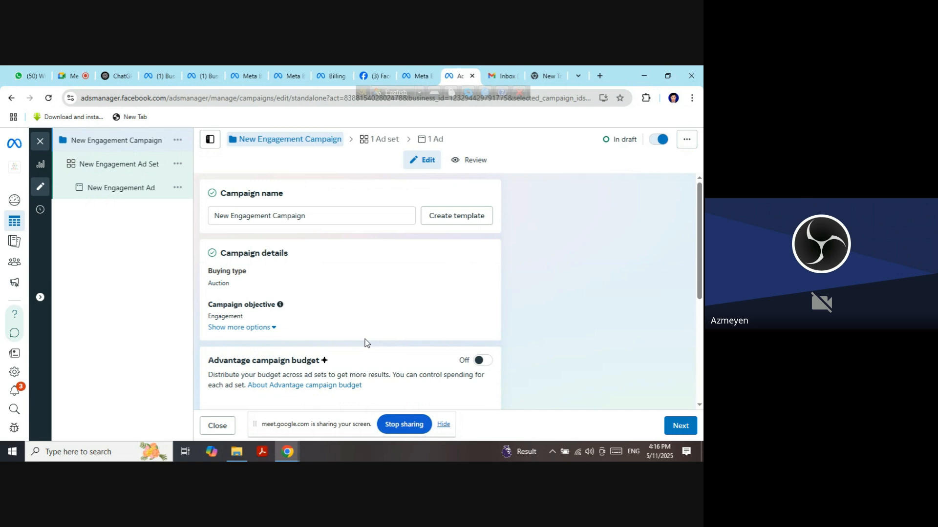
Rename the campaign as "RingGo Ruti Maker Old Castomar 868 Audience".
click(230, 215)
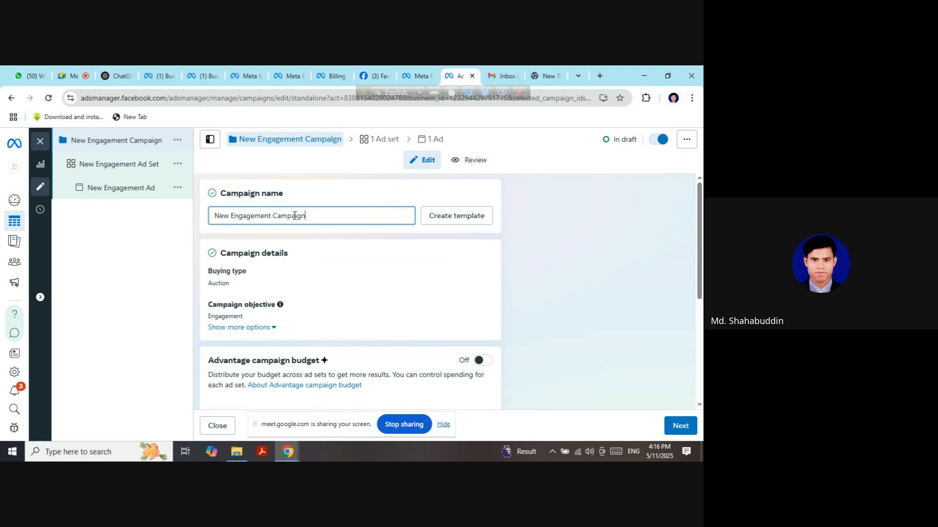
drag(304, 215, 206, 218)
key(BackSpace)
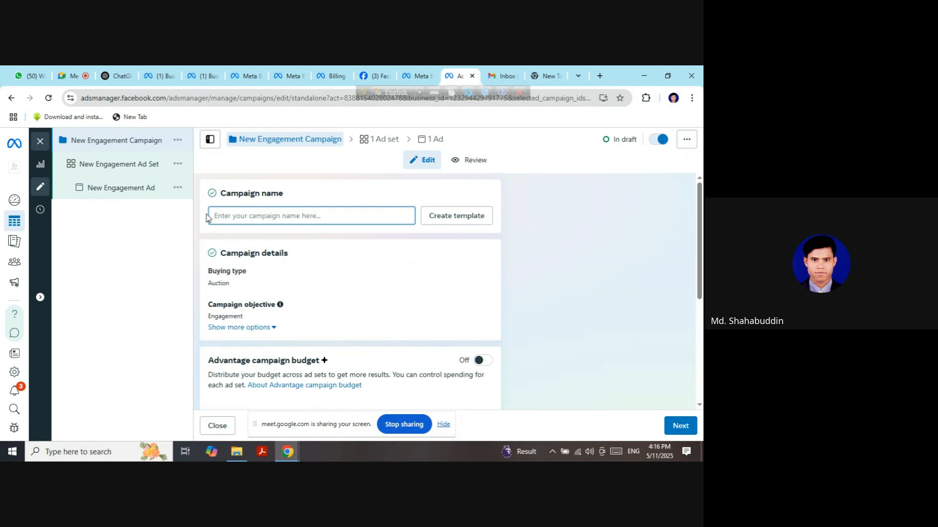
text(R)
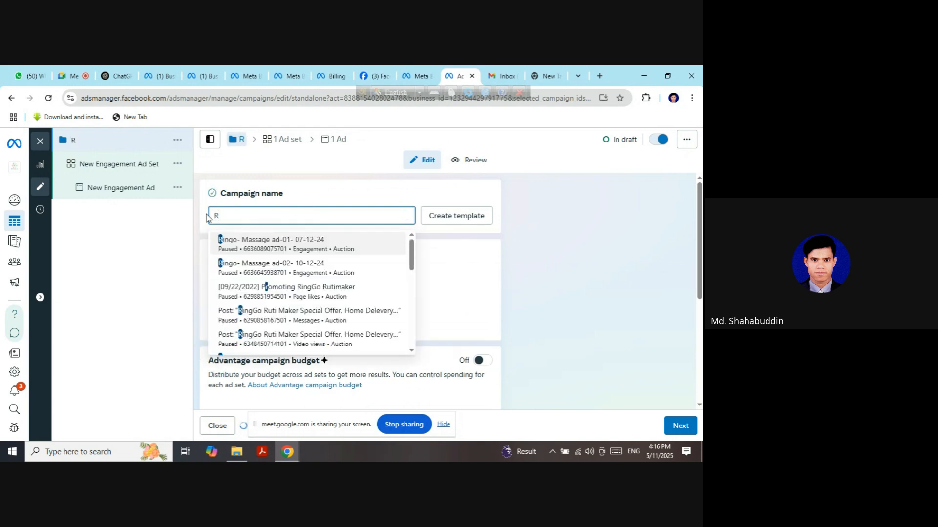
text(v)
key(BackSpace)
text(i)
text(ngg)
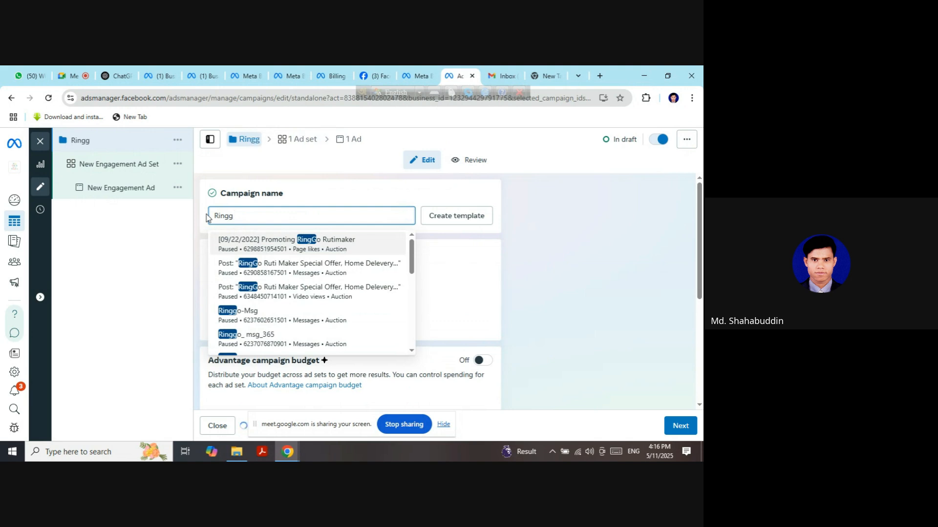
key(BackSpace)
text(Go )
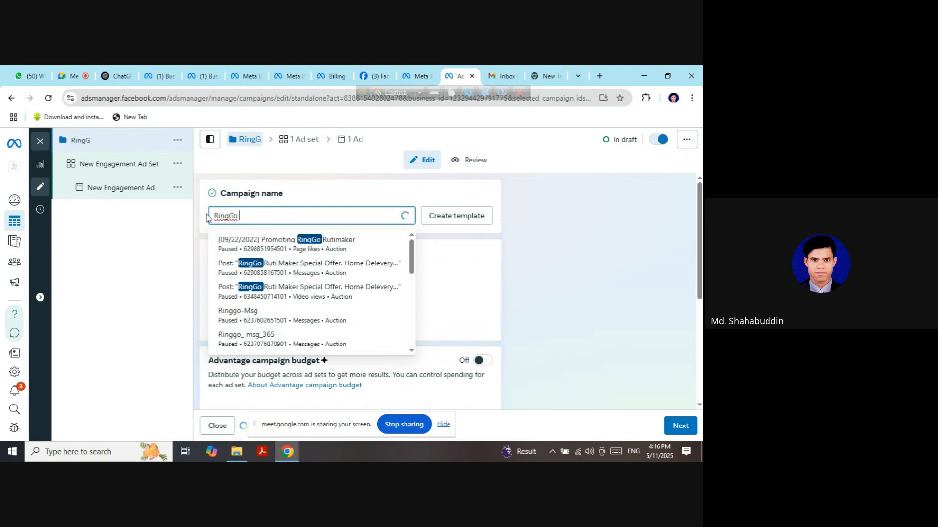
text(Ruti )
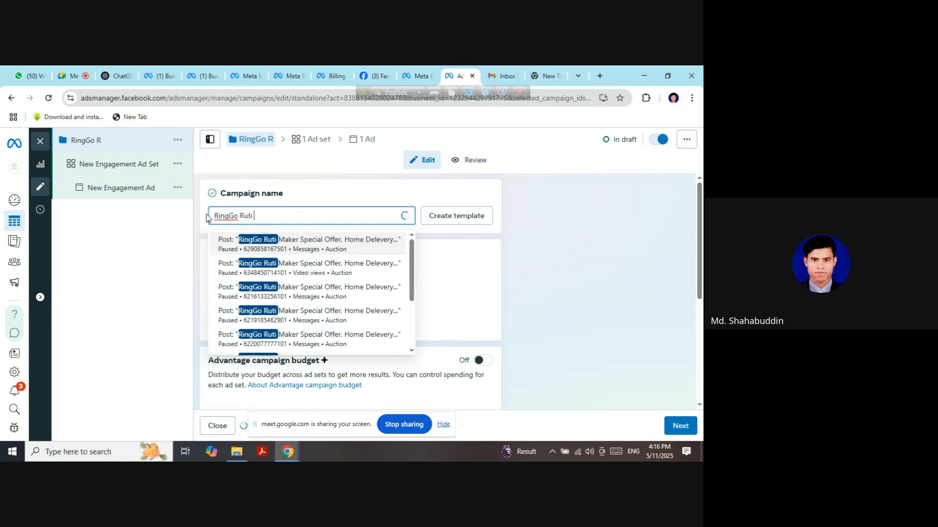
text(Ma)
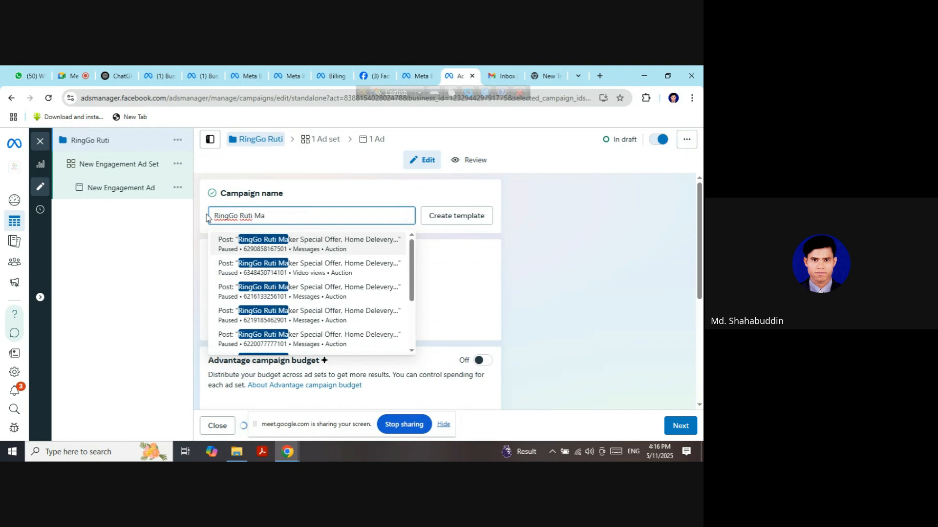
text(ker O)
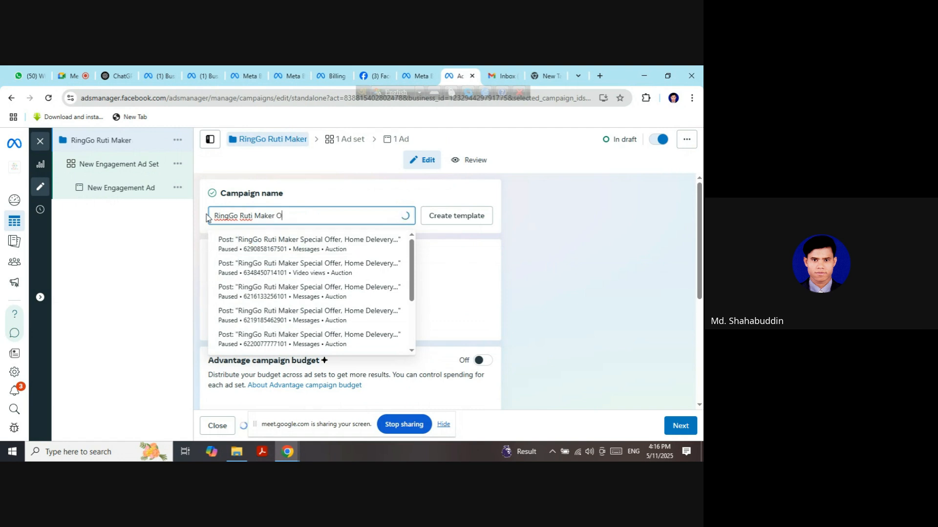
text(ld )
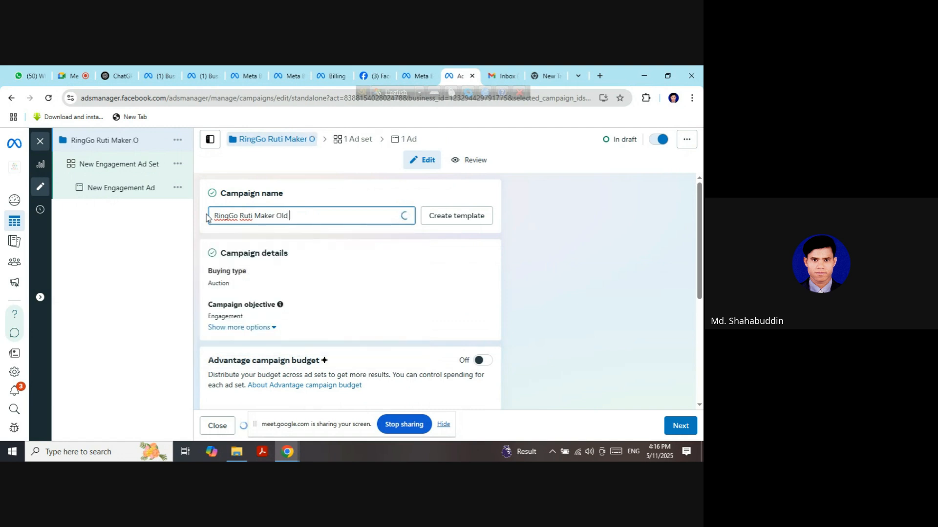
text(Cas)
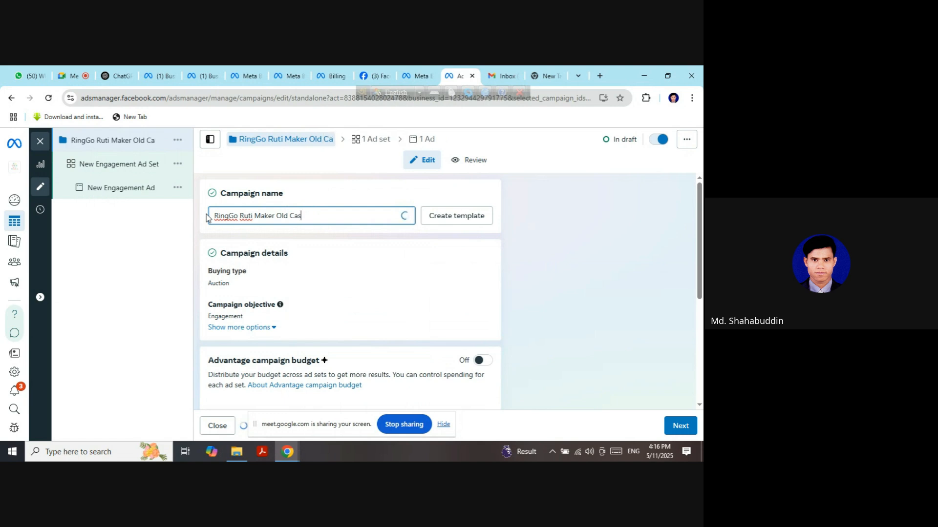
text(tomar 868)
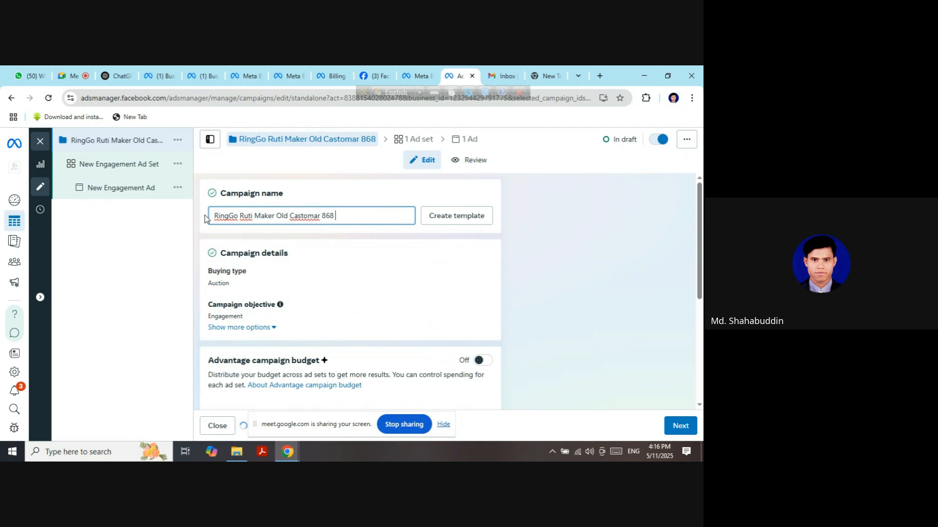
text(Audi)
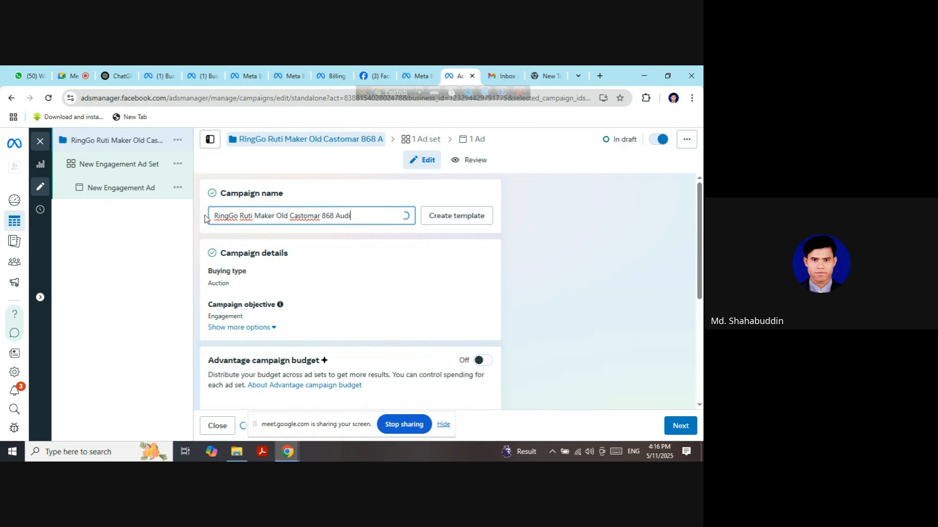
text(ence)
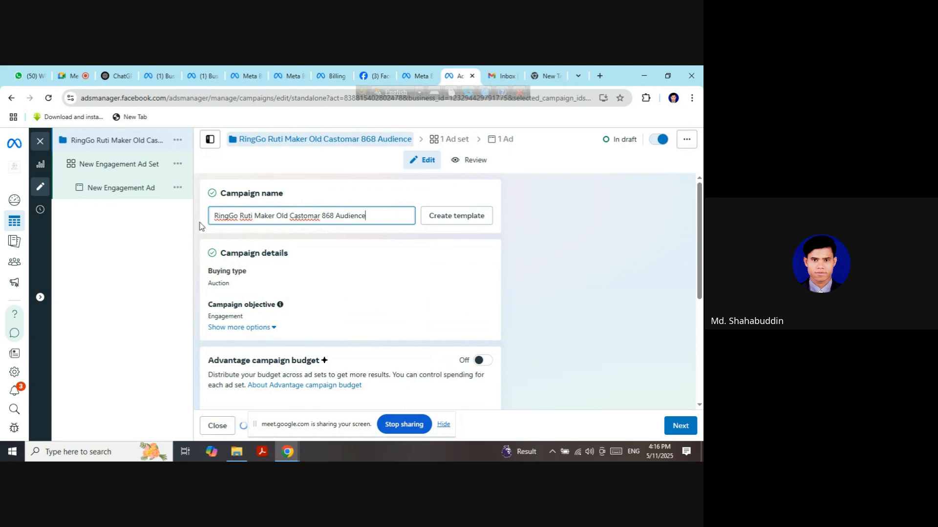
click(446, 219)
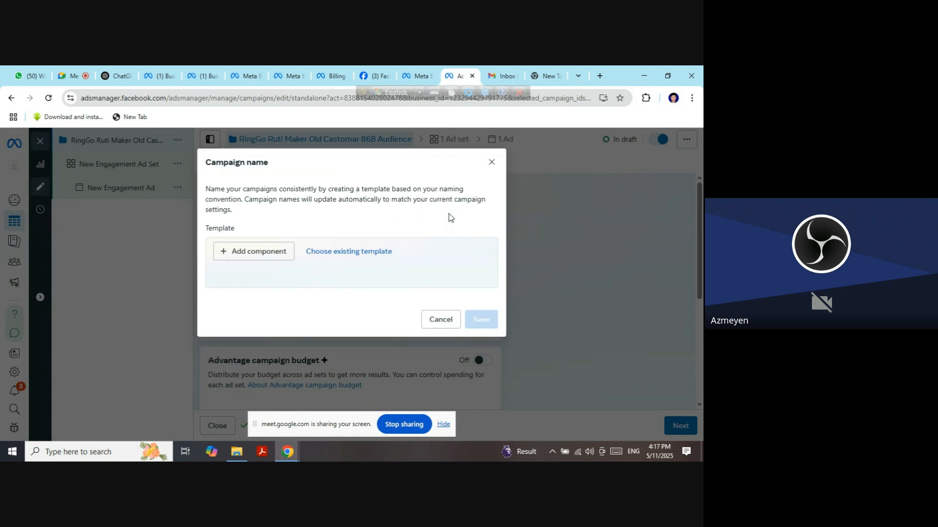
click(436, 319)
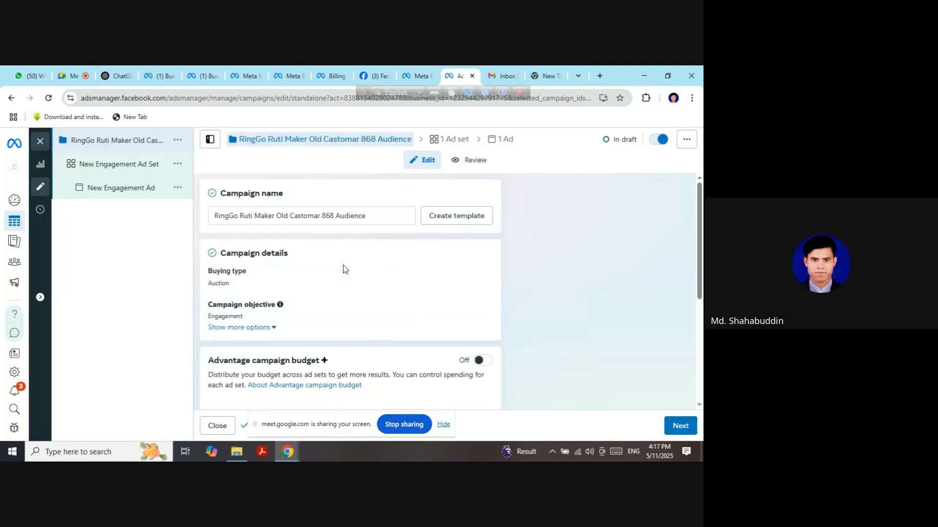
click(380, 215)
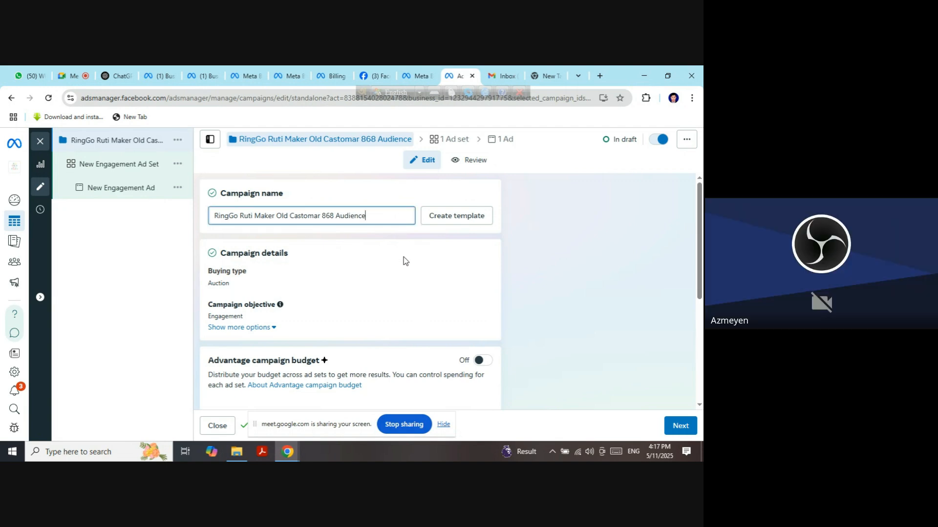
Turn on Advantage campaign budget and set the daily budget to $3.00.
scroll(403, 259, down, 1)
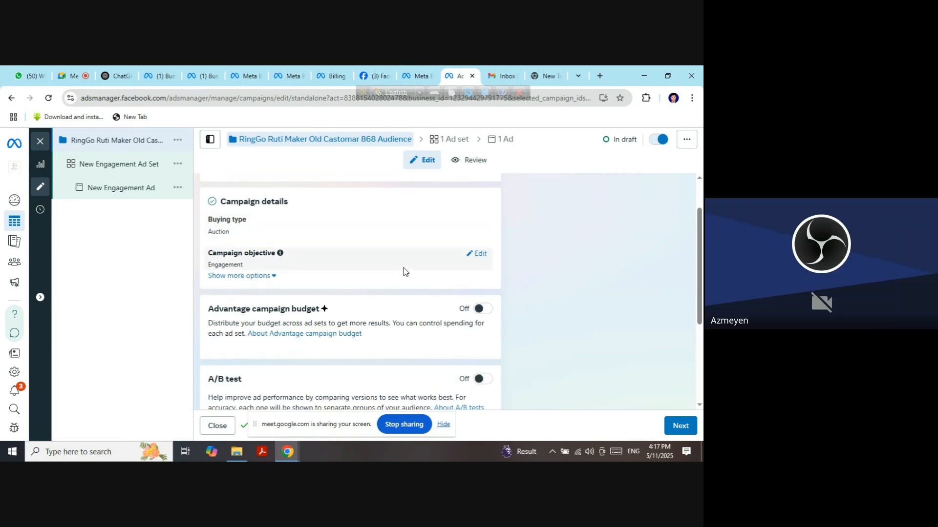
scroll(403, 267, down, 3)
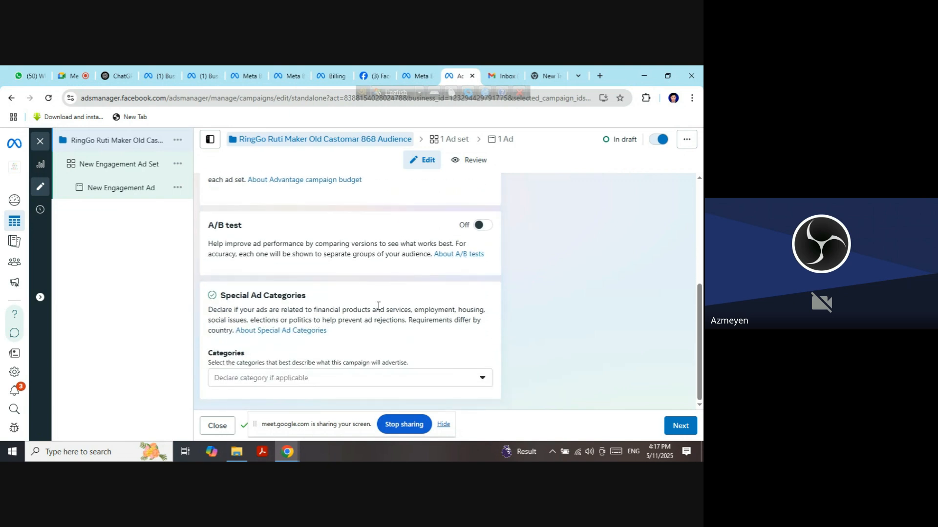
scroll(290, 295, up, 1)
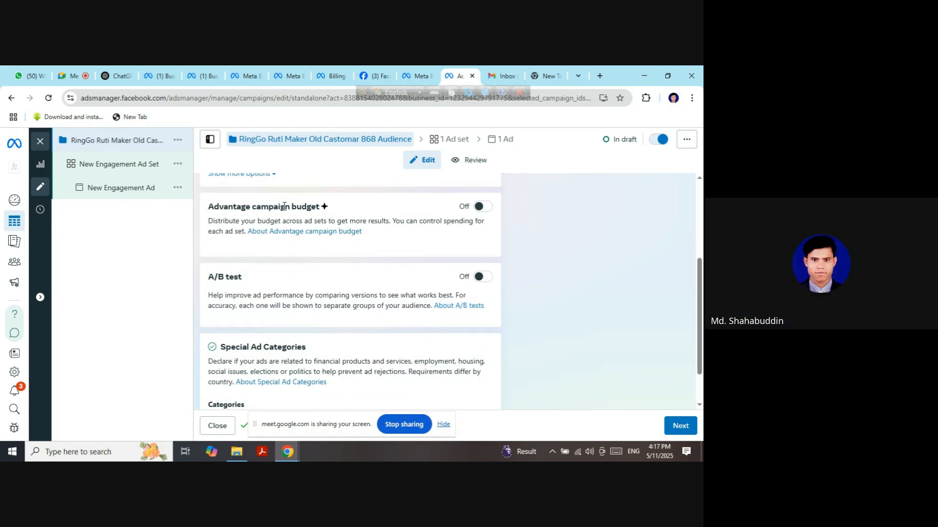
click(480, 206)
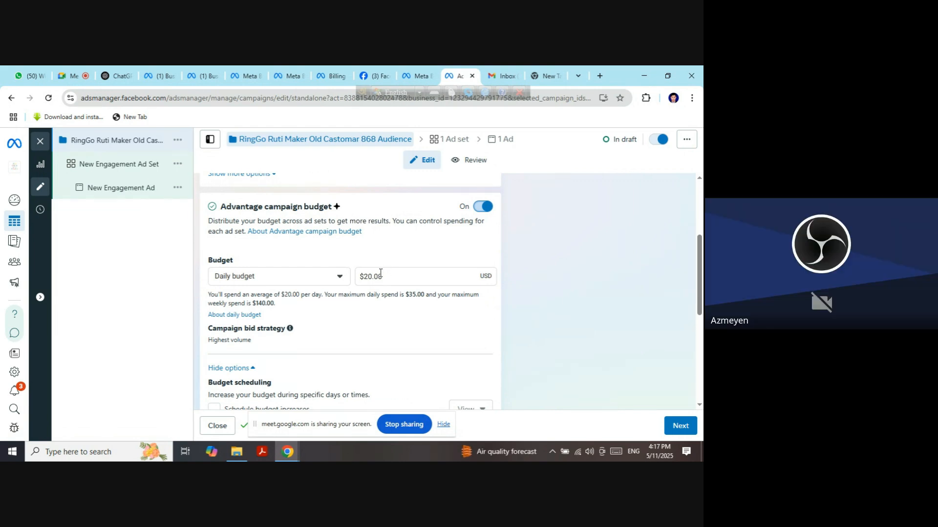
drag(381, 276, 363, 278)
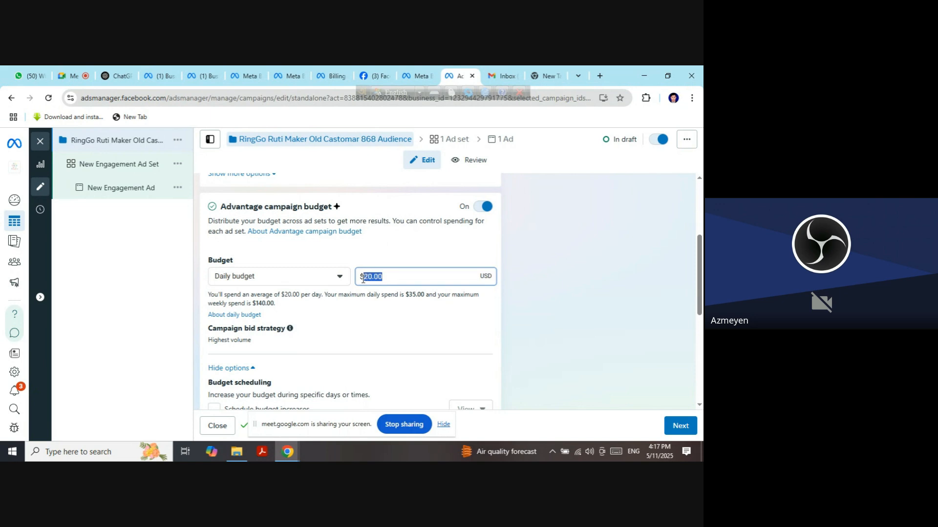
text(3)
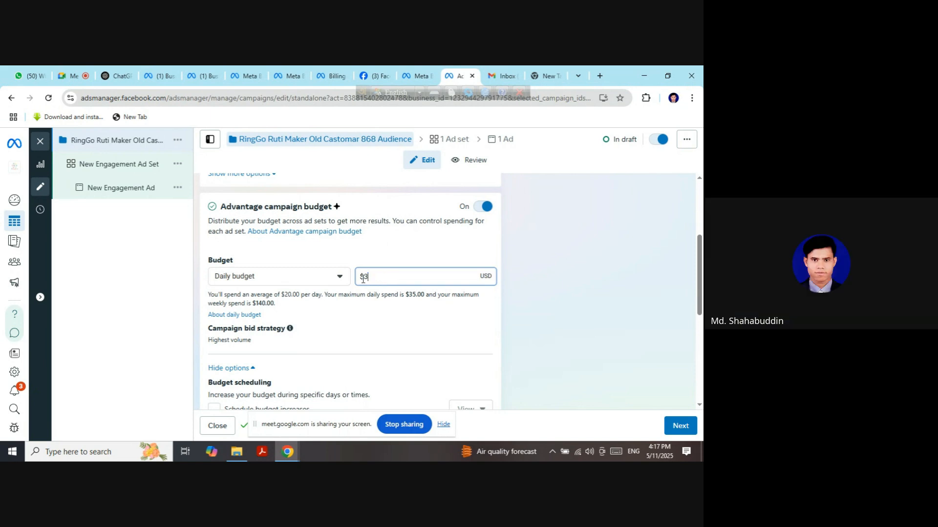
click(511, 280)
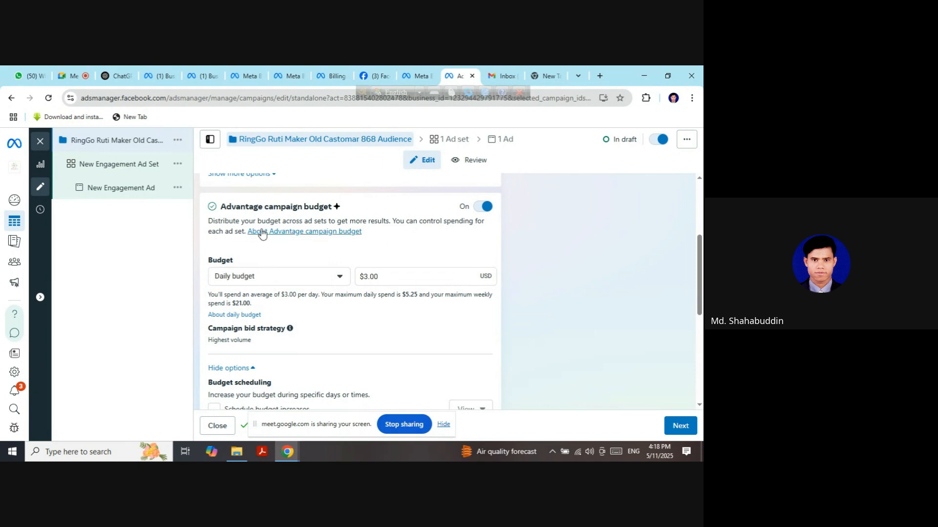
Check the bid strategy, scheduling, A/B test and special ad category settings, and continue to the ad set.
scroll(263, 283, down, 1)
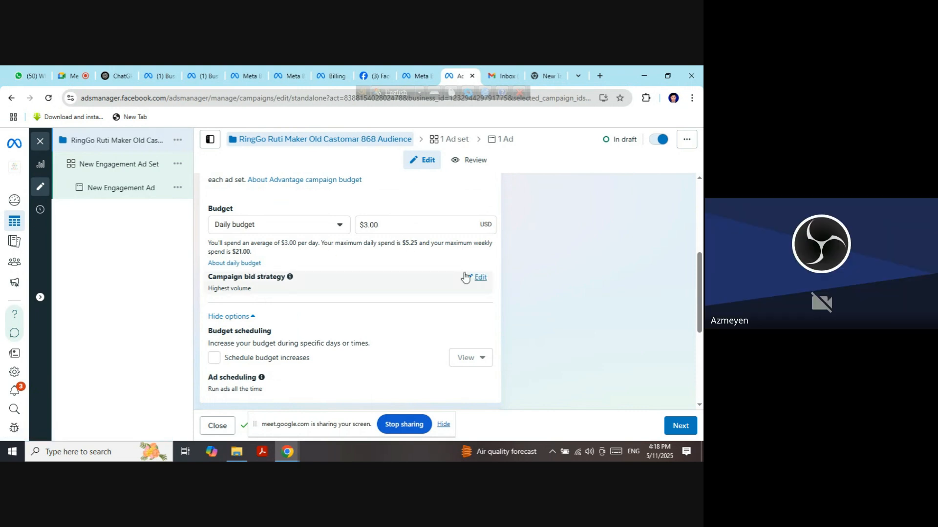
scroll(506, 281, down, 2)
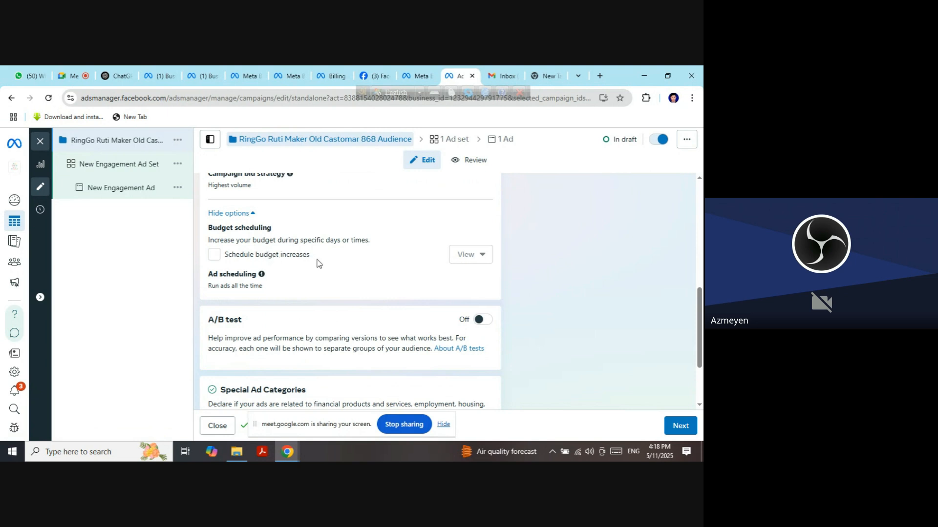
scroll(297, 279, up, 1)
scroll(311, 287, down, 2)
scroll(311, 287, down, 1)
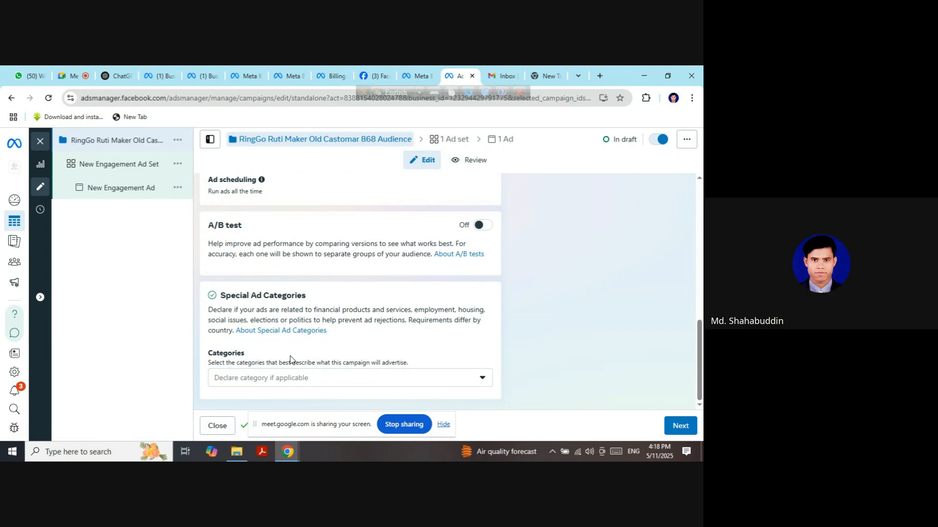
click(679, 427)
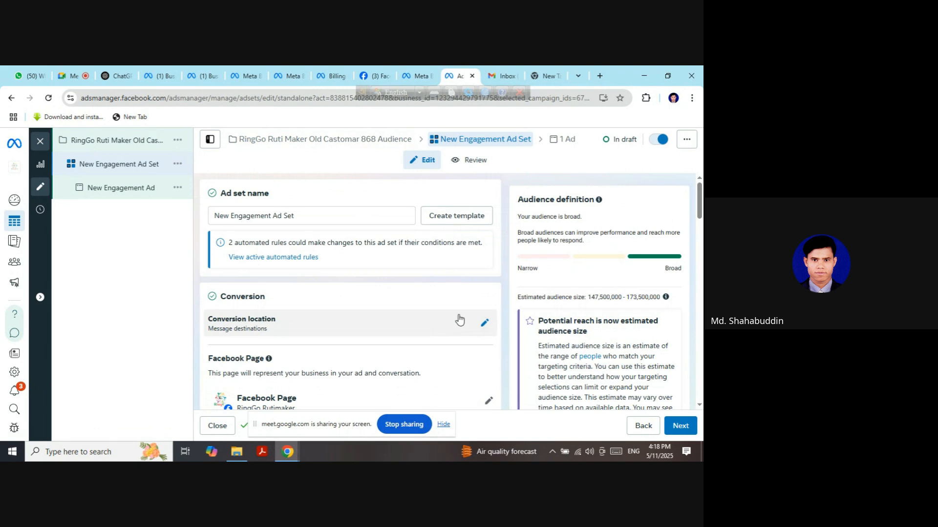
Set the ad set's conversion location to On your ad.
scroll(460, 321, down, 1)
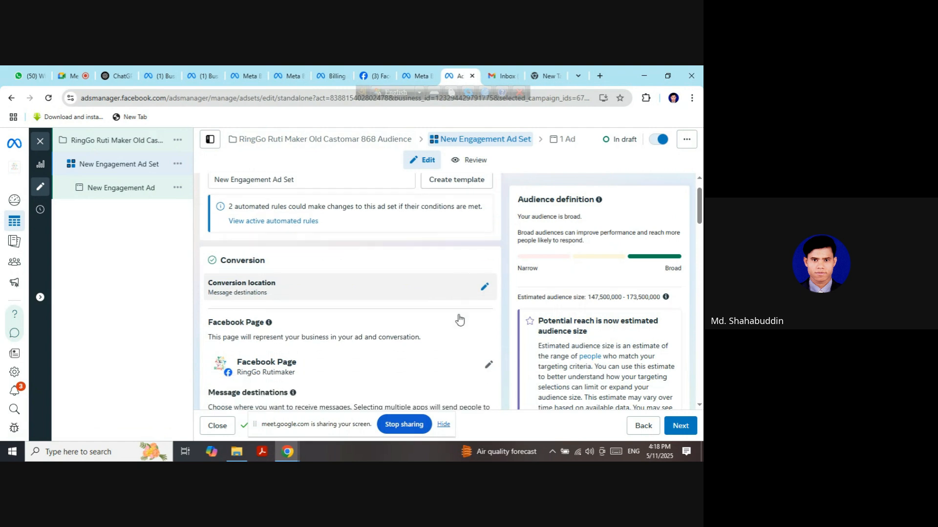
scroll(460, 320, up, 1)
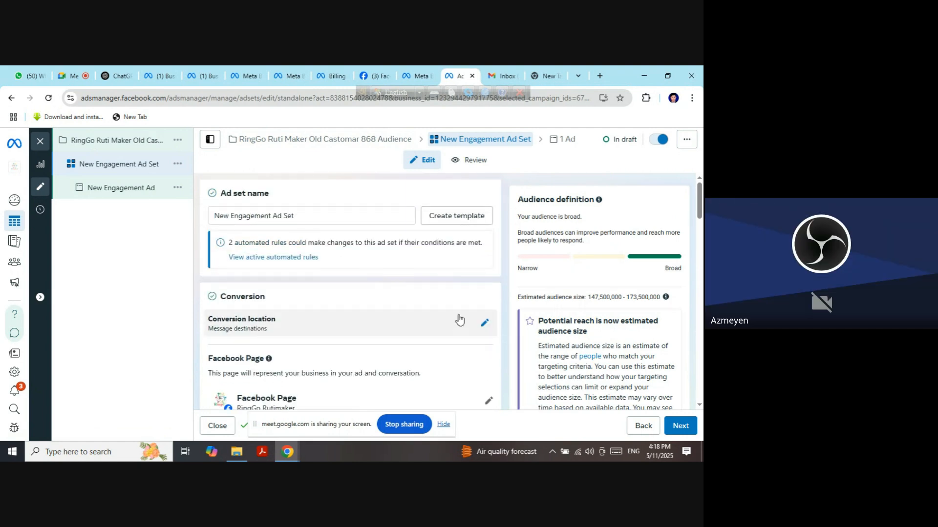
click(485, 323)
scroll(409, 330, down, 2)
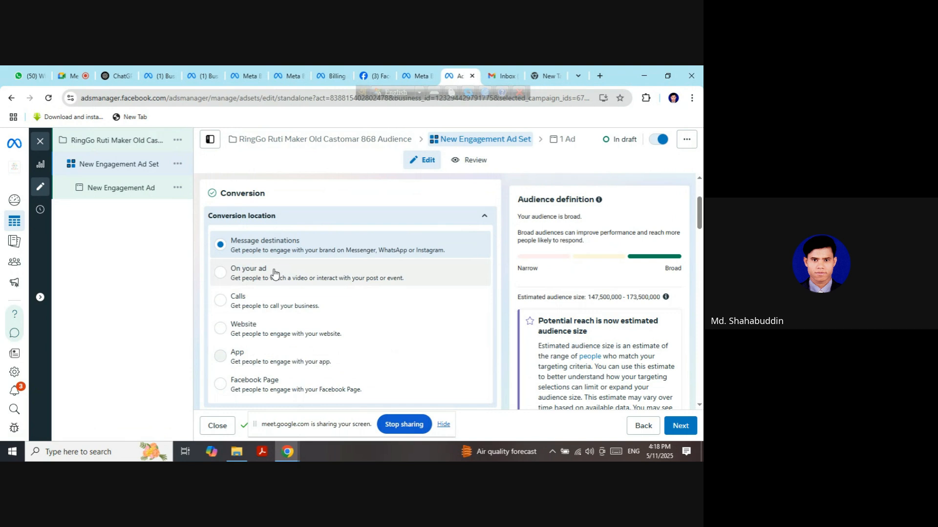
click(229, 276)
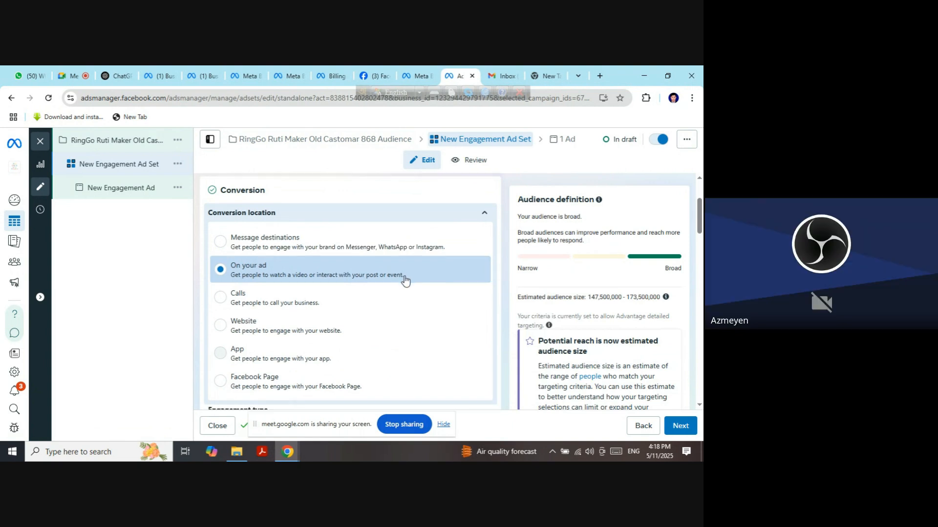
Choose Video views as the ad set's engagement type and check the performance goal options.
scroll(404, 278, down, 3)
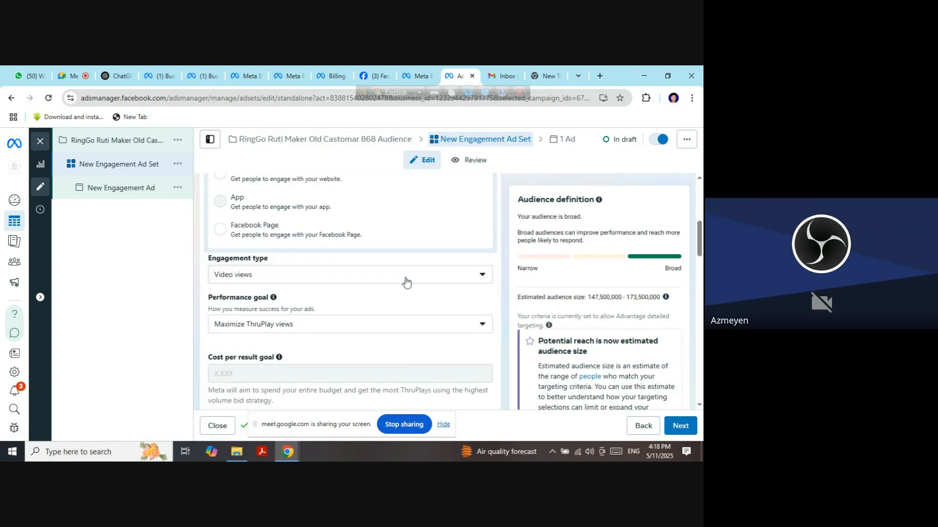
click(335, 279)
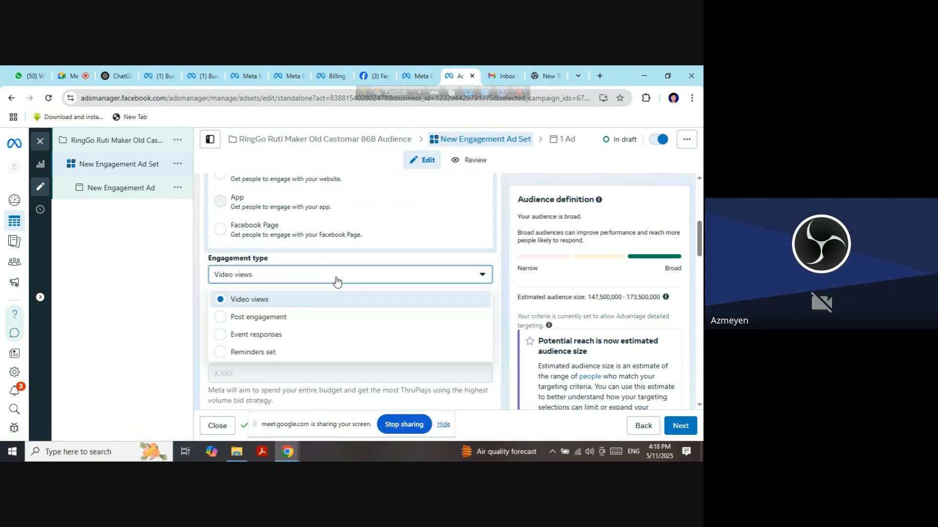
click(290, 300)
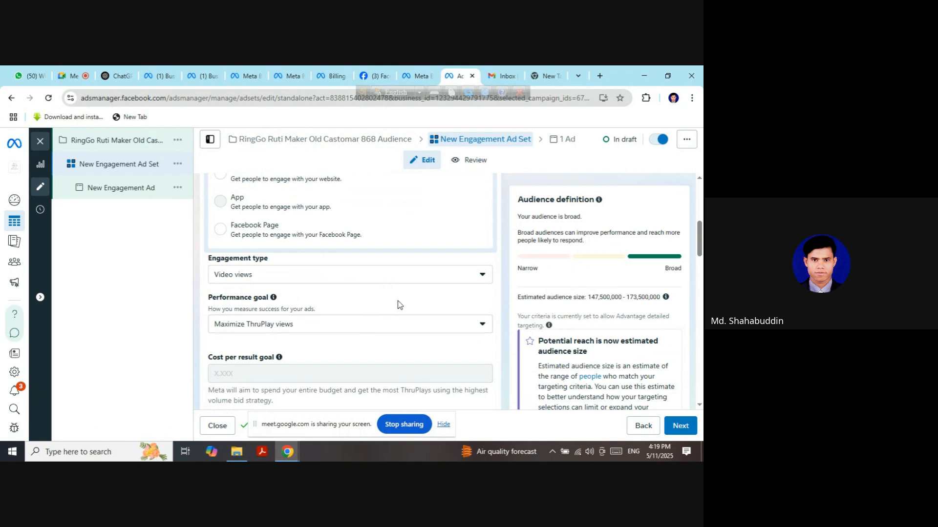
click(391, 332)
click(391, 331)
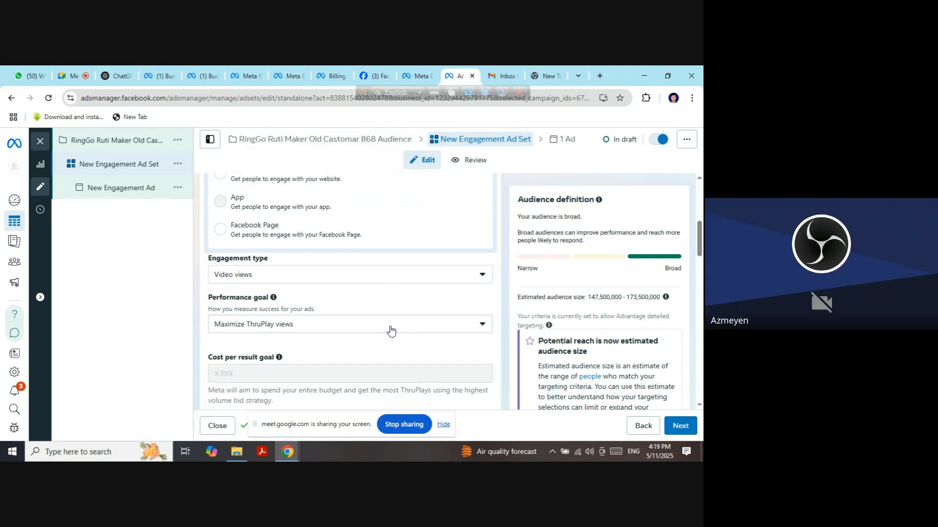
Review the ad set's performance goal options, frequency control and dynamic creative settings.
click(391, 331)
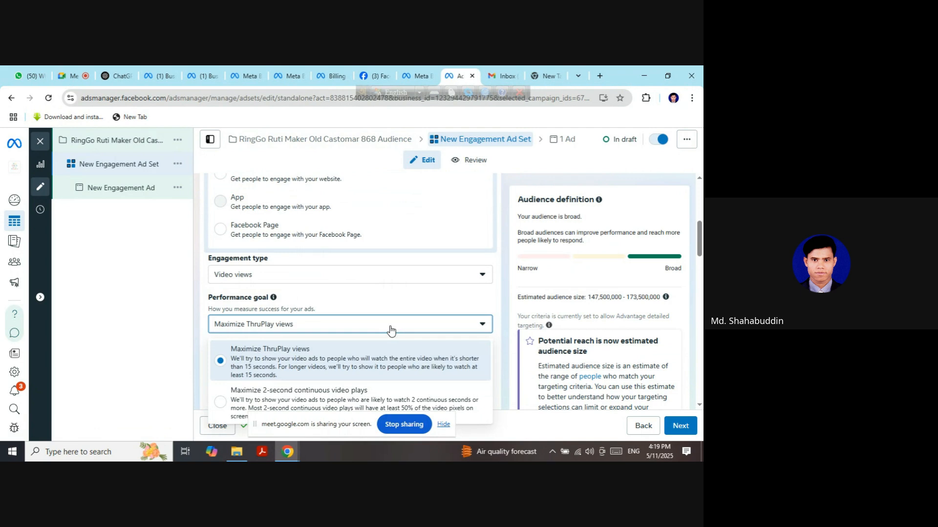
click(391, 331)
scroll(391, 328, down, 2)
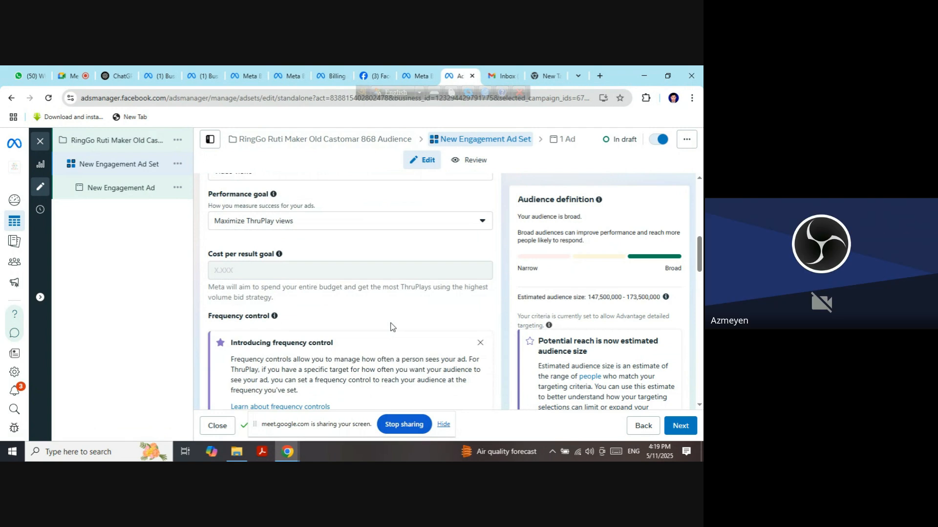
scroll(390, 327, down, 3)
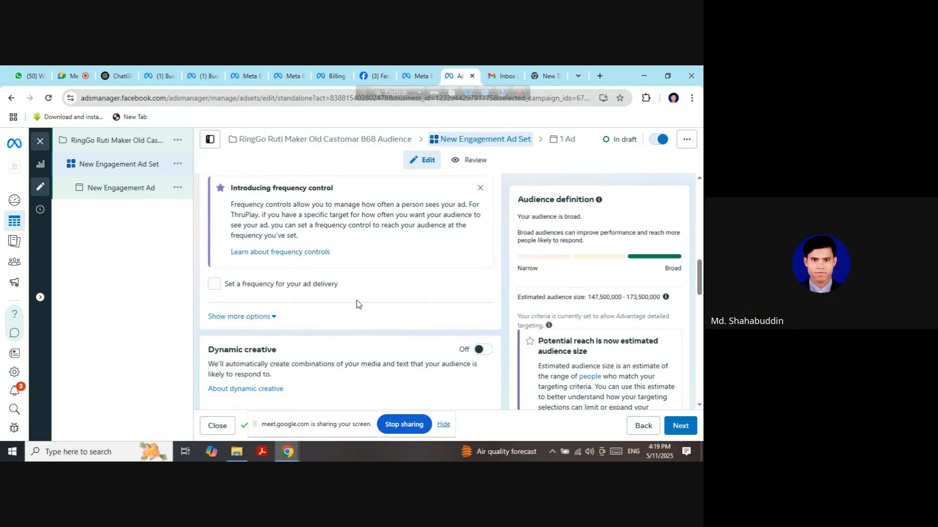
scroll(356, 301, down, 1)
Enable an end date for the ad set's schedule and set it to May 15, 2025.
scroll(356, 301, down, 4)
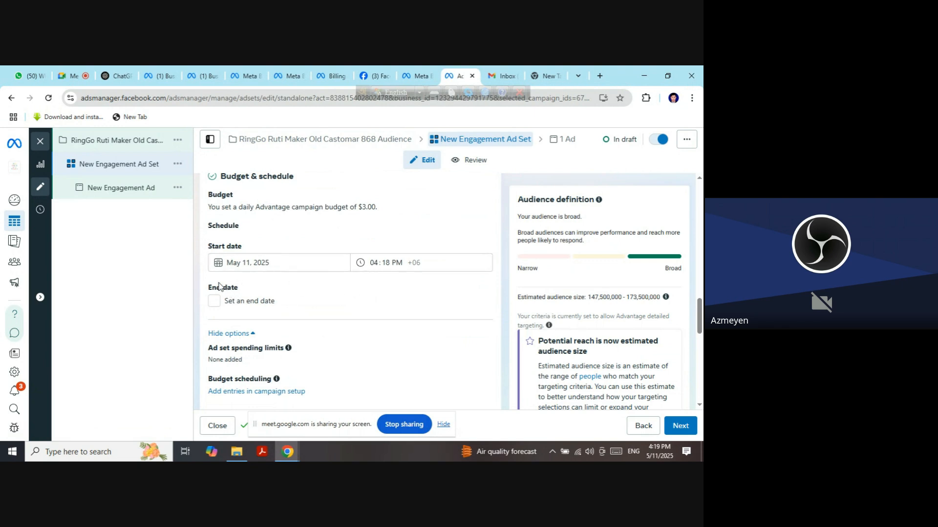
click(215, 301)
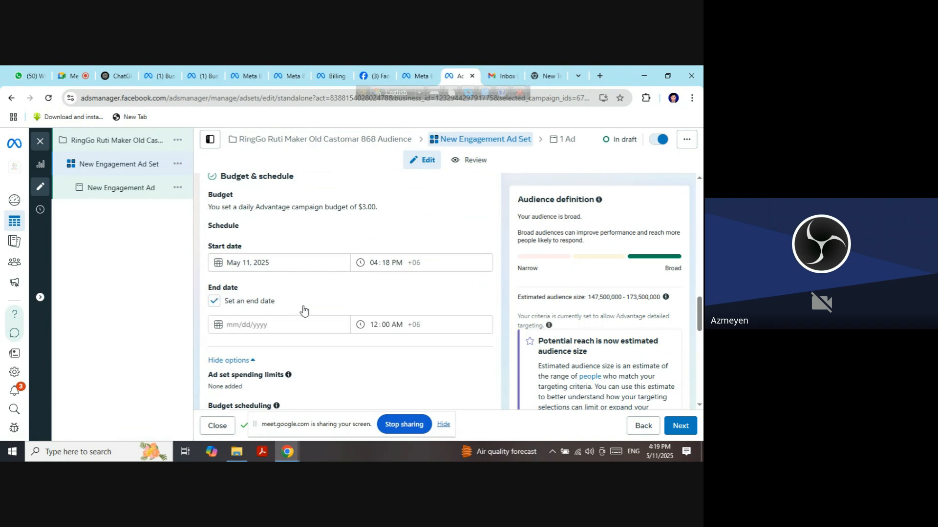
click(253, 326)
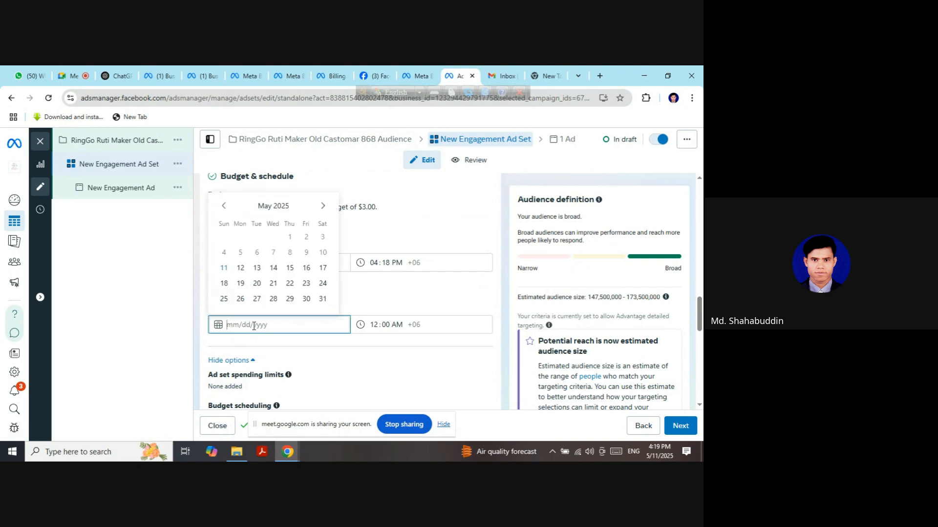
click(289, 268)
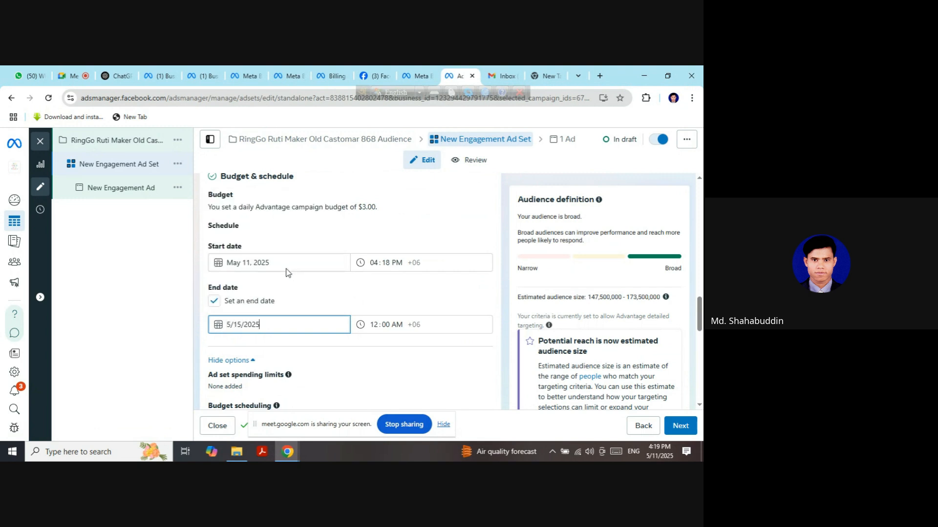
click(403, 294)
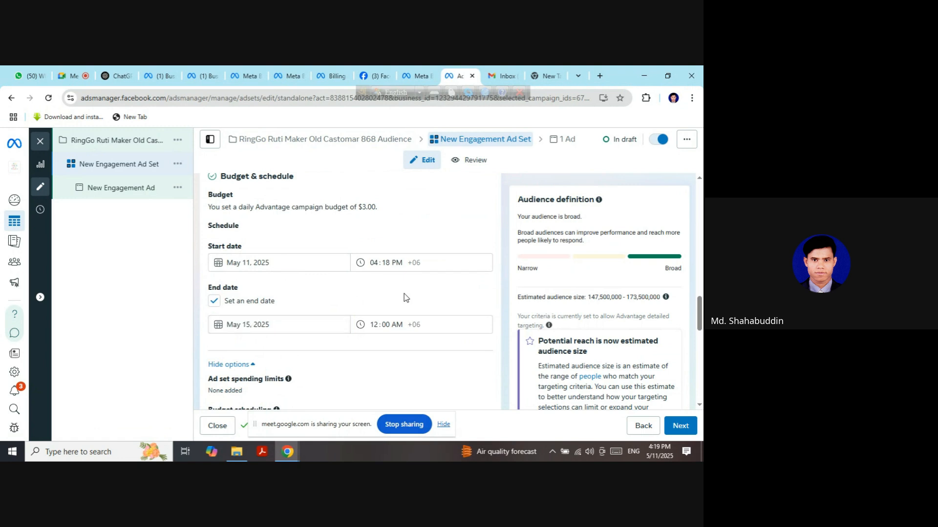
Collapse the extra budget and schedule options, and review the schedule, audience controls and location settings.
scroll(404, 294, down, 1)
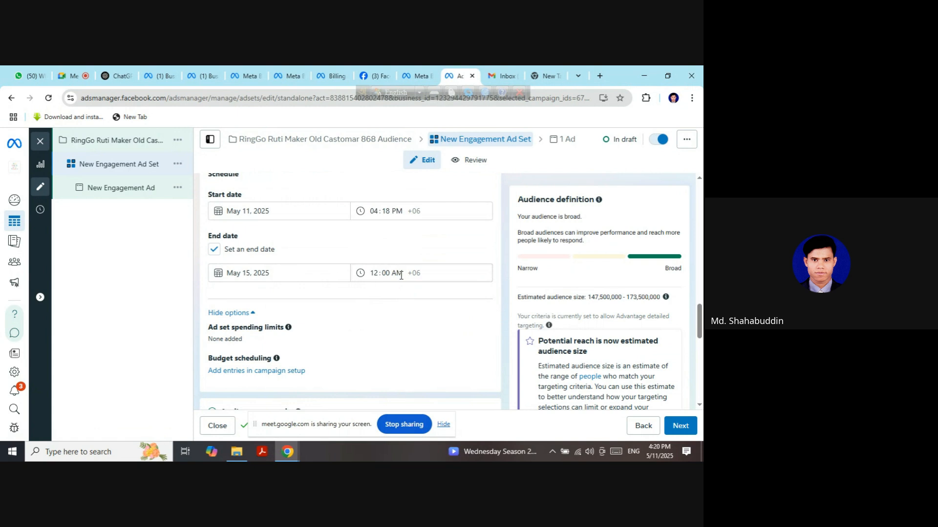
click(340, 315)
scroll(341, 304, down, 1)
scroll(335, 304, up, 1)
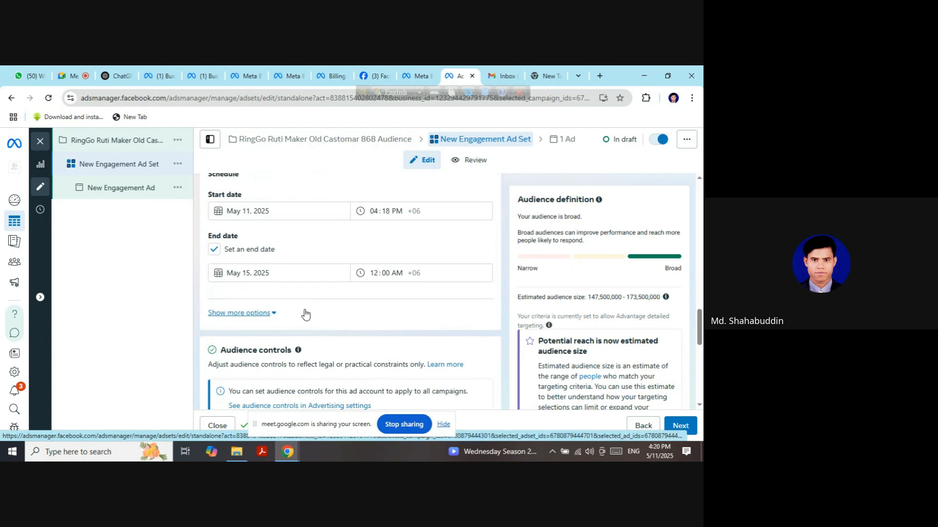
scroll(305, 314, down, 1)
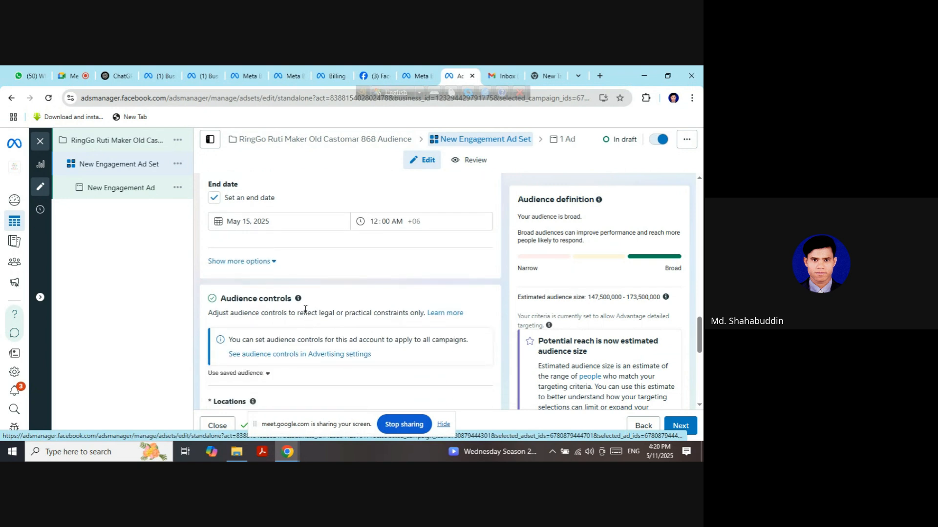
scroll(305, 309, down, 1)
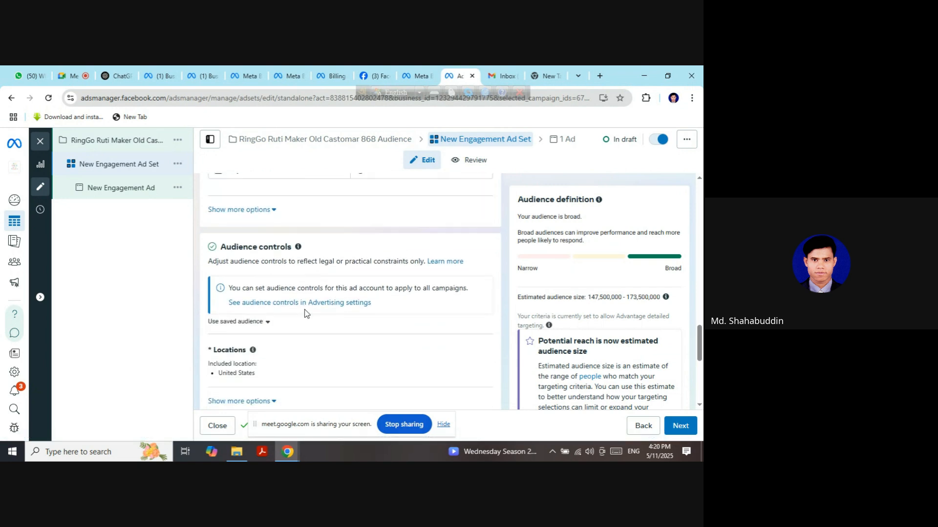
scroll(305, 313, down, 1)
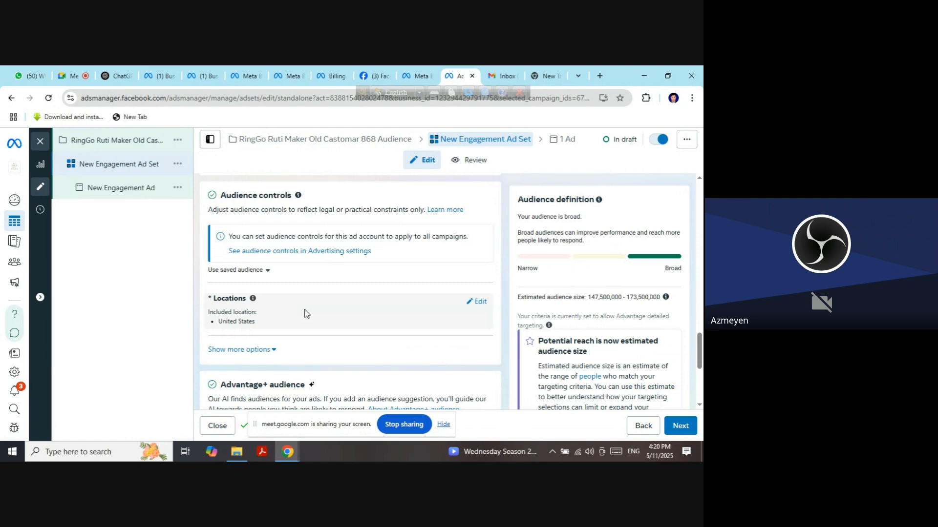
scroll(305, 313, up, 1)
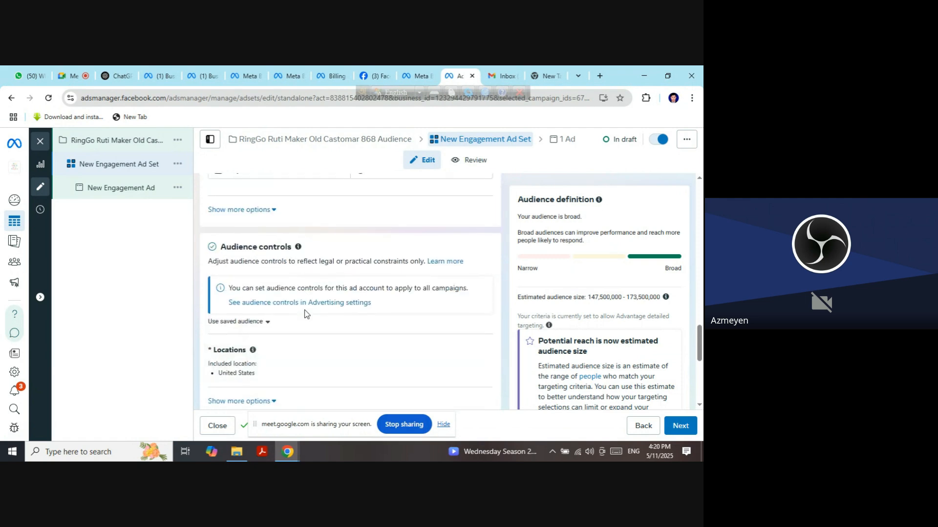
scroll(306, 312, up, 2)
scroll(321, 302, down, 2)
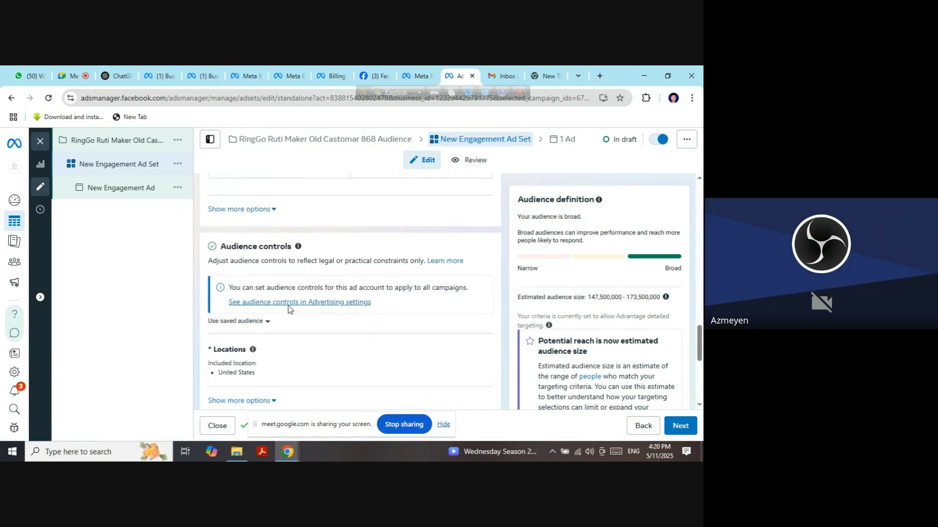
scroll(251, 293, down, 2)
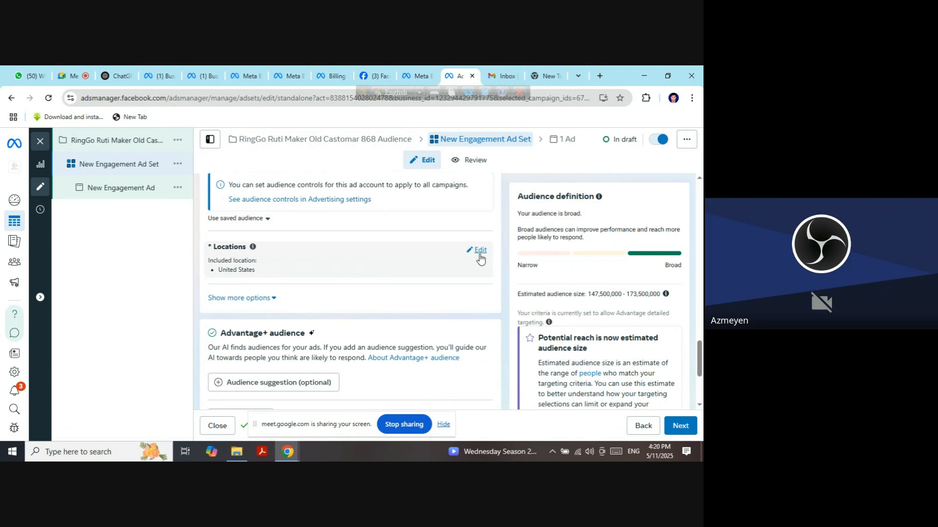
Add an audience suggestion using the Lookalike (BD, 2%) custom audience built from the 868 old customers (পুরাতন কাষ্টমার ৮৬৮ জন).
scroll(268, 334, down, 1)
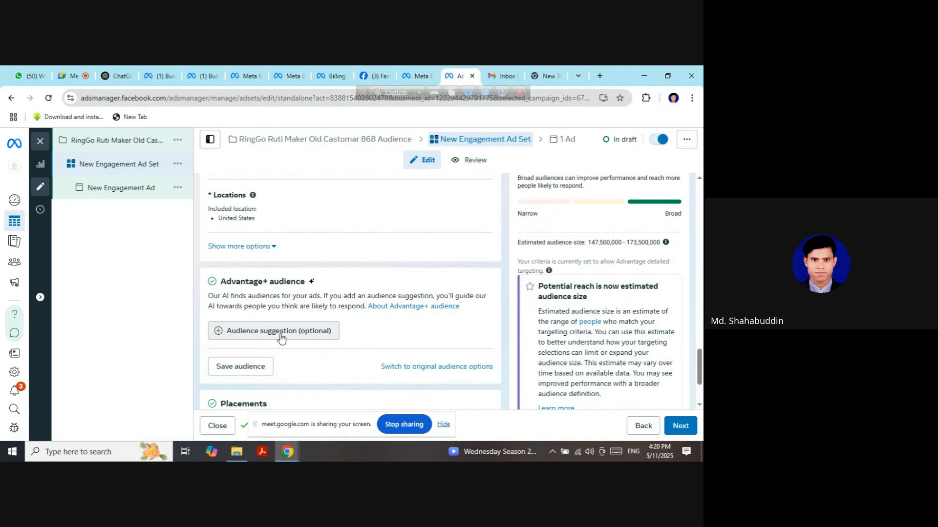
scroll(277, 323, down, 1)
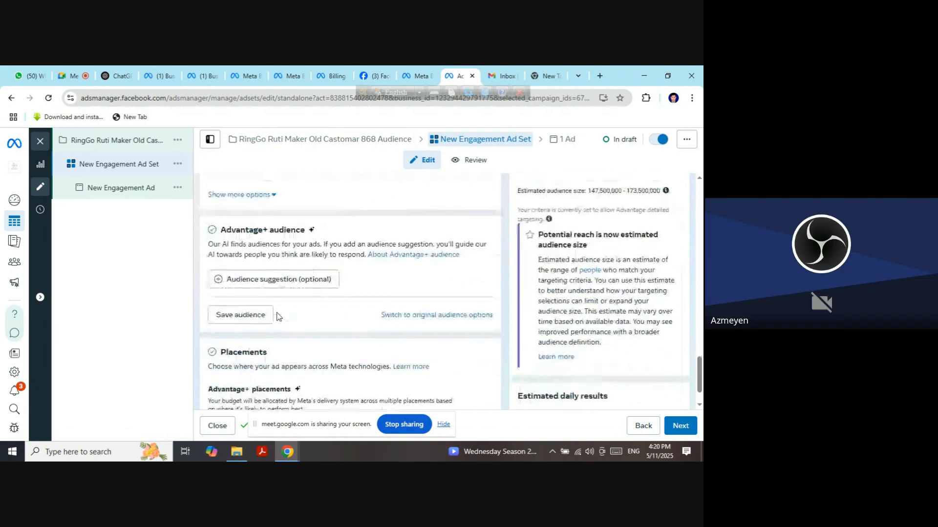
click(272, 280)
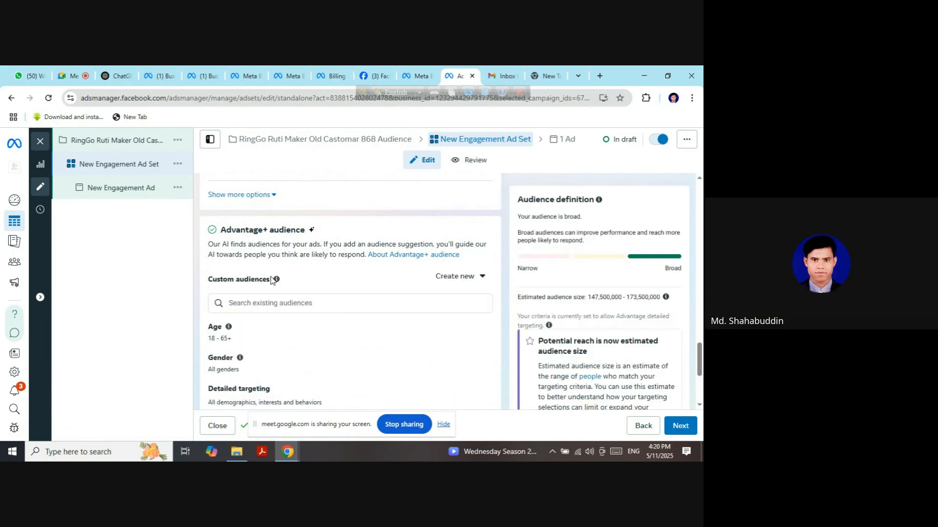
mouse_move(277, 280)
scroll(459, 322, down, 2)
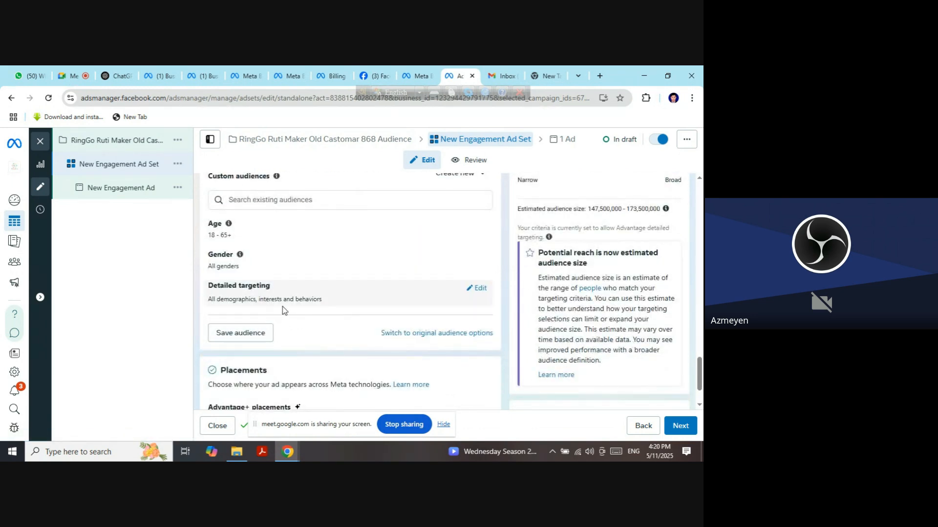
scroll(338, 306, up, 2)
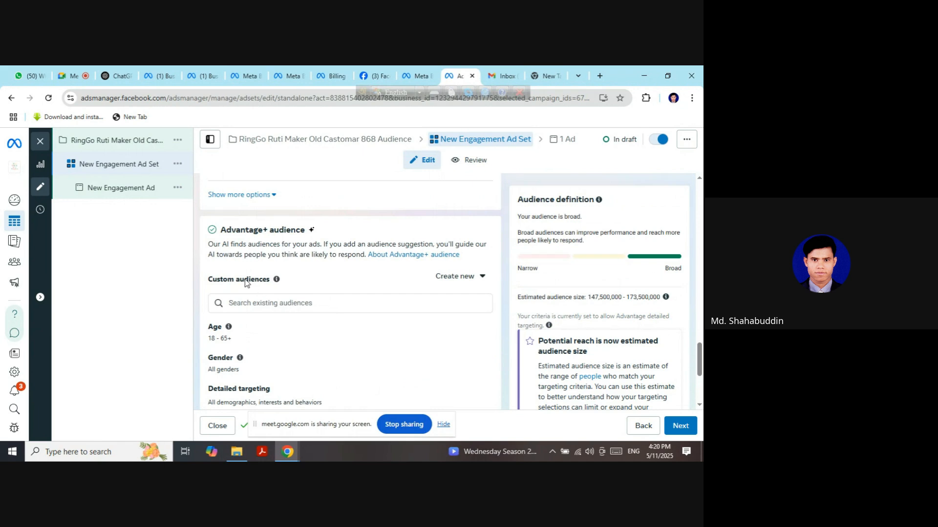
click(315, 303)
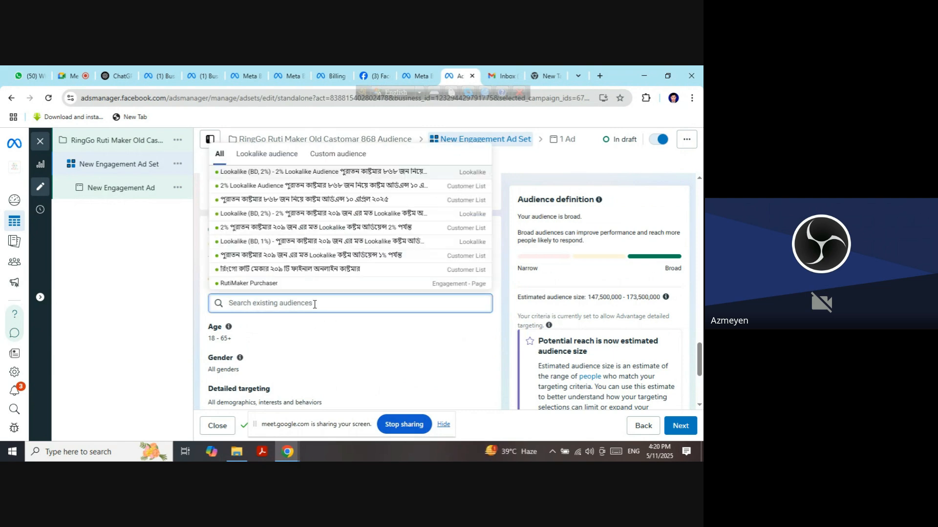
mouse_move(298, 258)
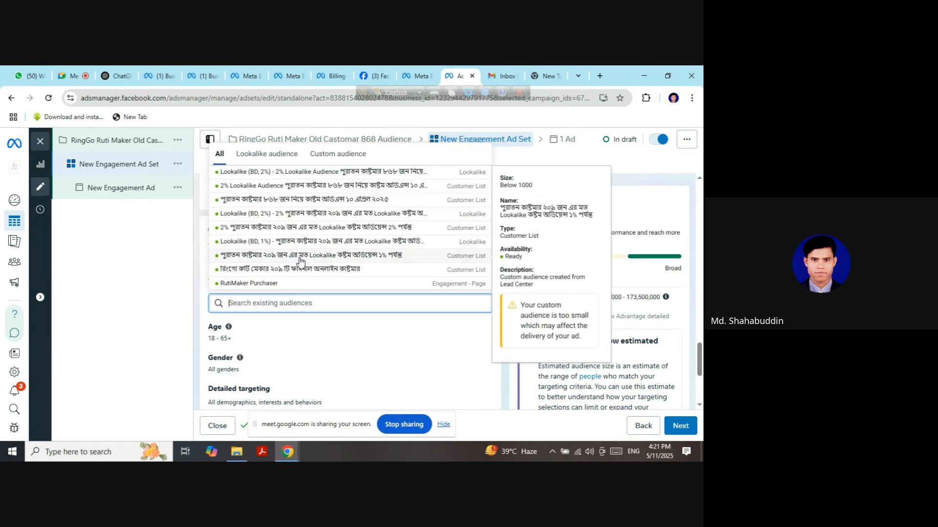
click(295, 172)
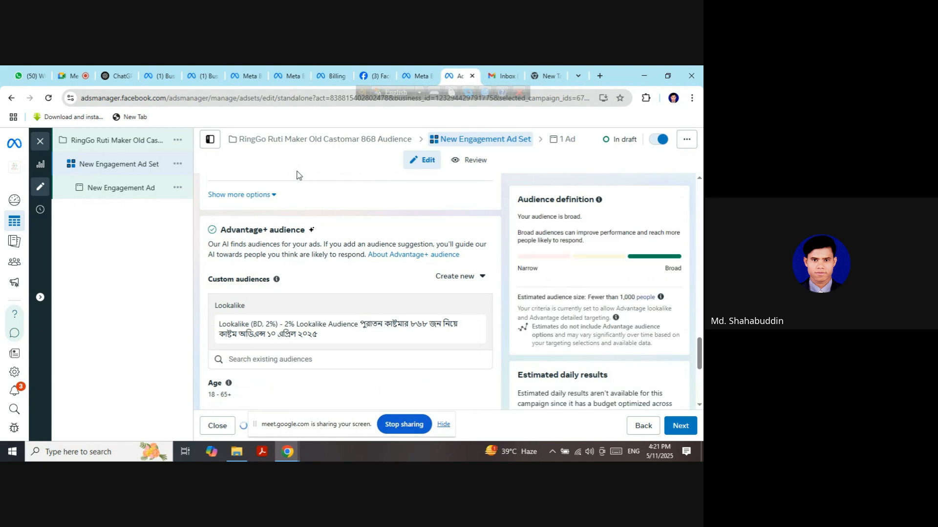
Edit the ad set's locations in the audience controls and remove United States from the included locations.
scroll(325, 296, down, 1)
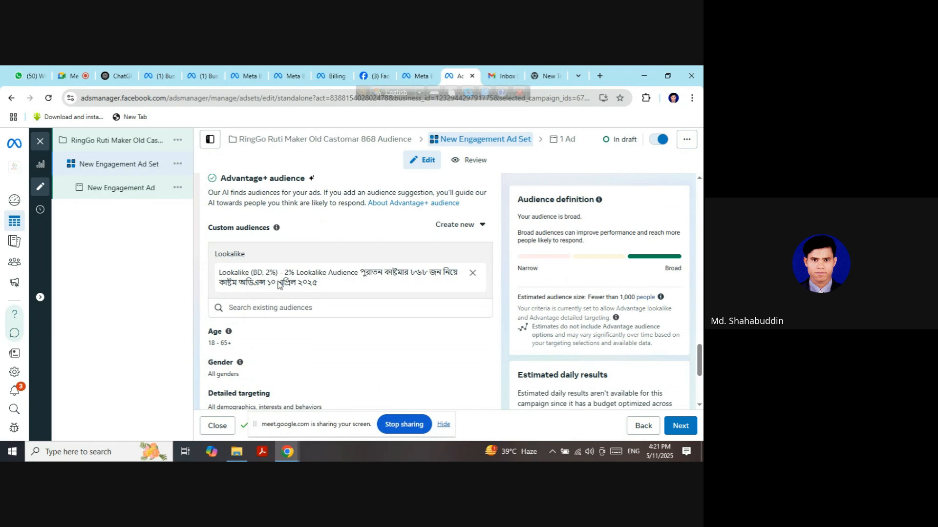
scroll(322, 292, down, 3)
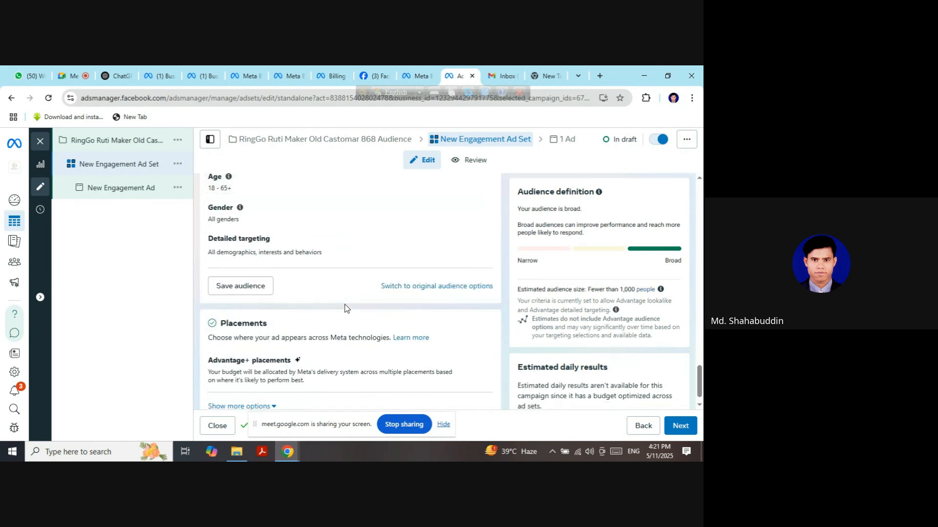
scroll(336, 288, up, 3)
scroll(349, 284, down, 1)
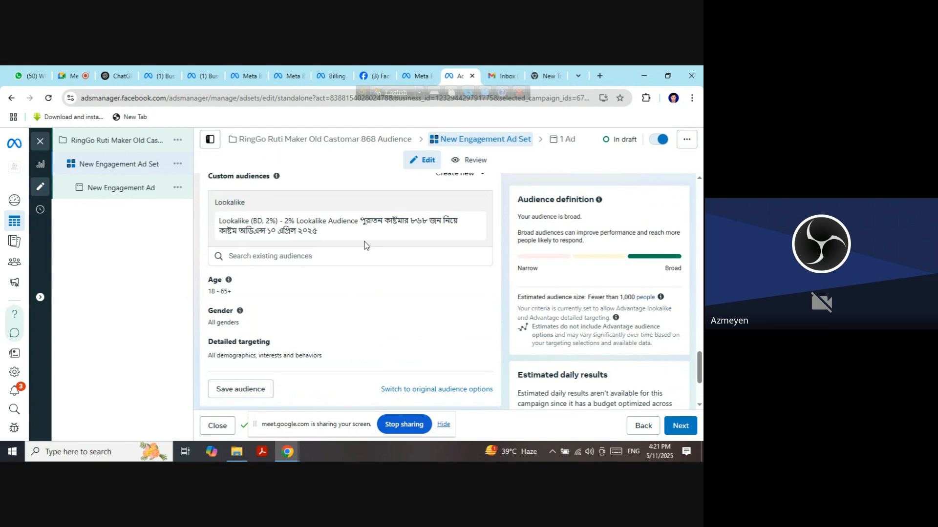
scroll(366, 245, up, 3)
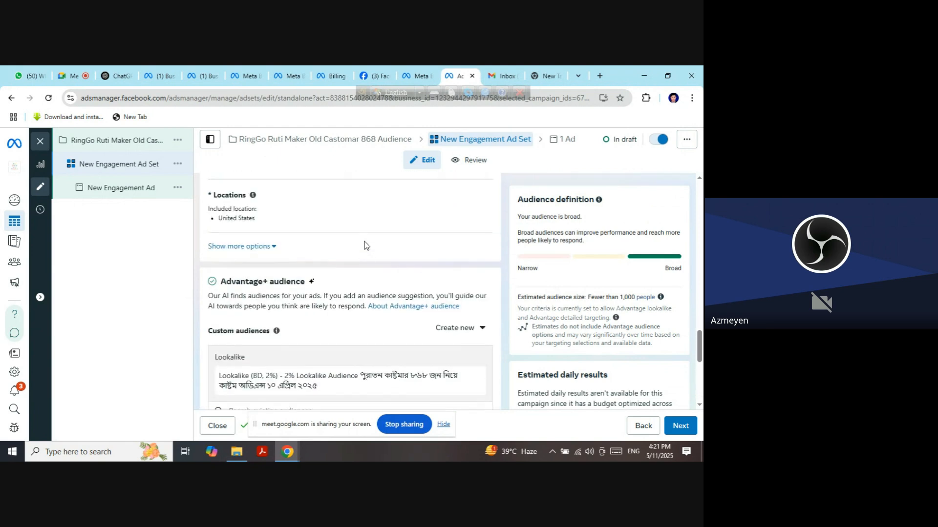
scroll(288, 247, up, 1)
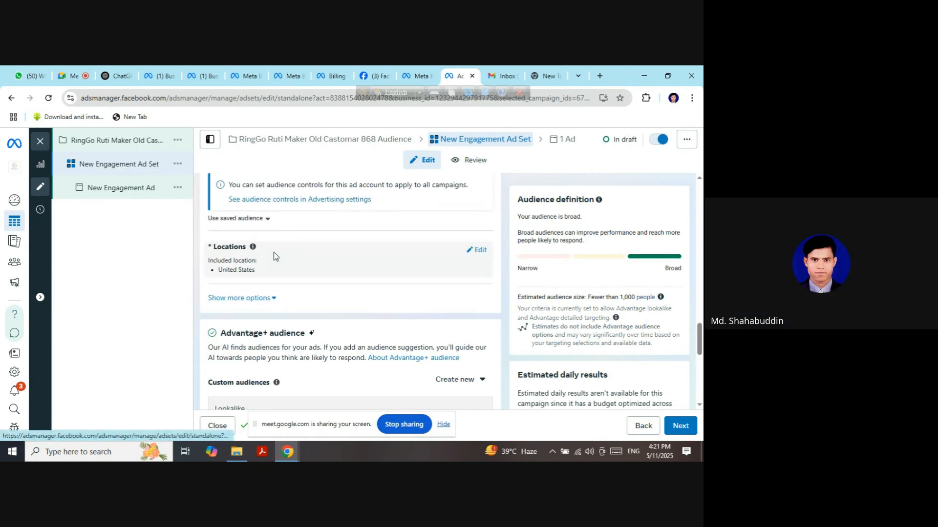
click(478, 251)
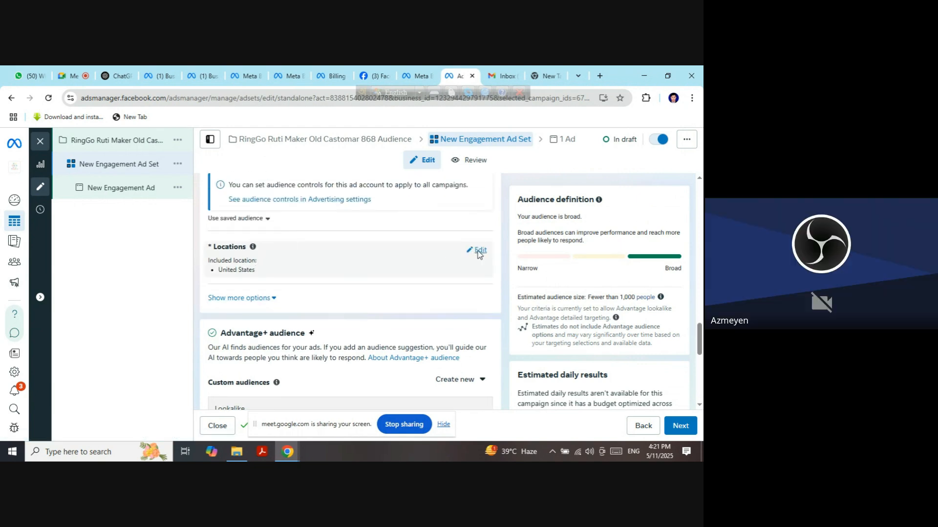
mouse_move(265, 311)
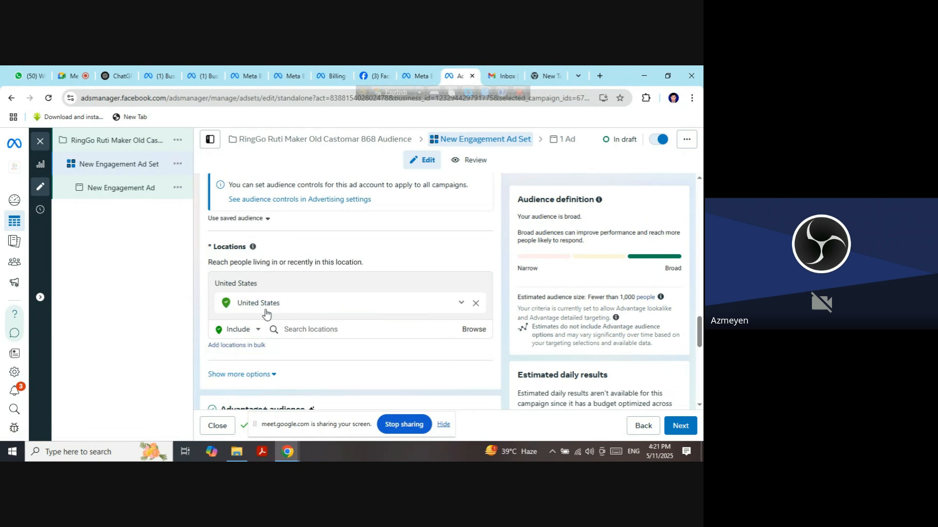
click(462, 305)
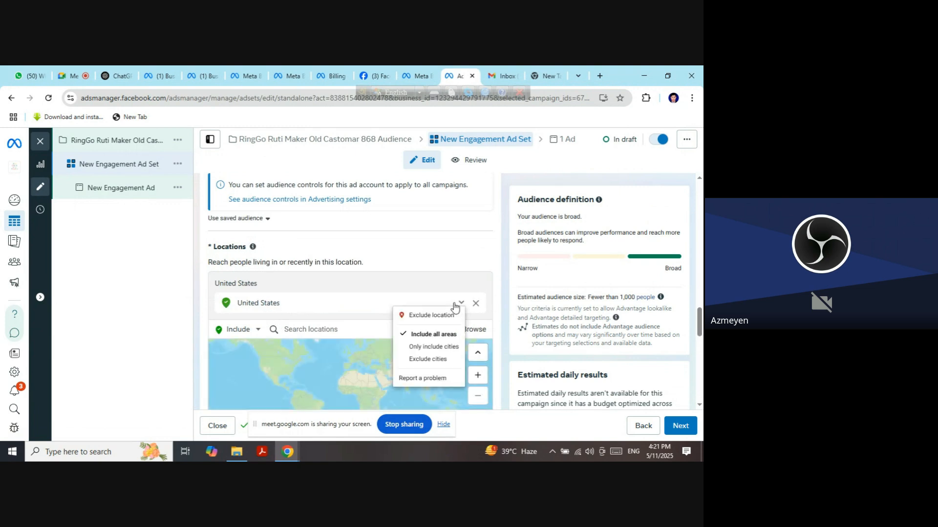
click(313, 303)
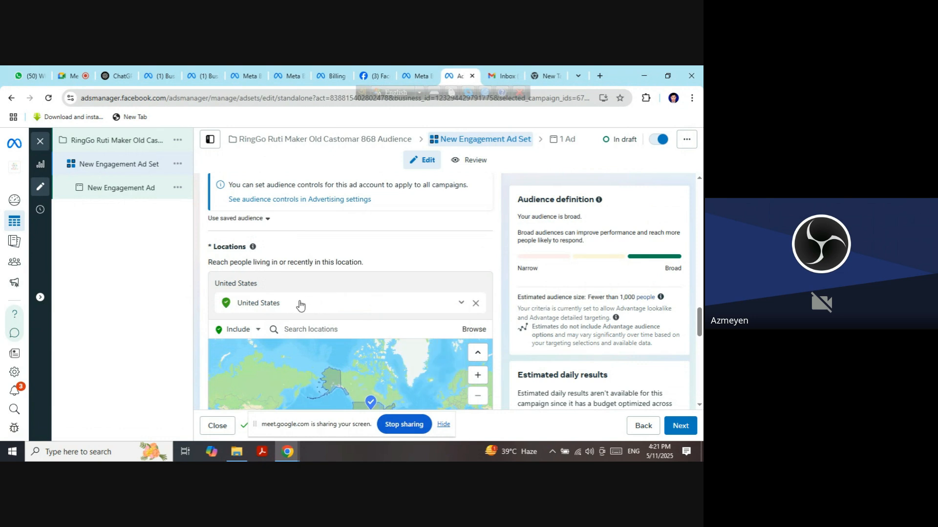
click(475, 303)
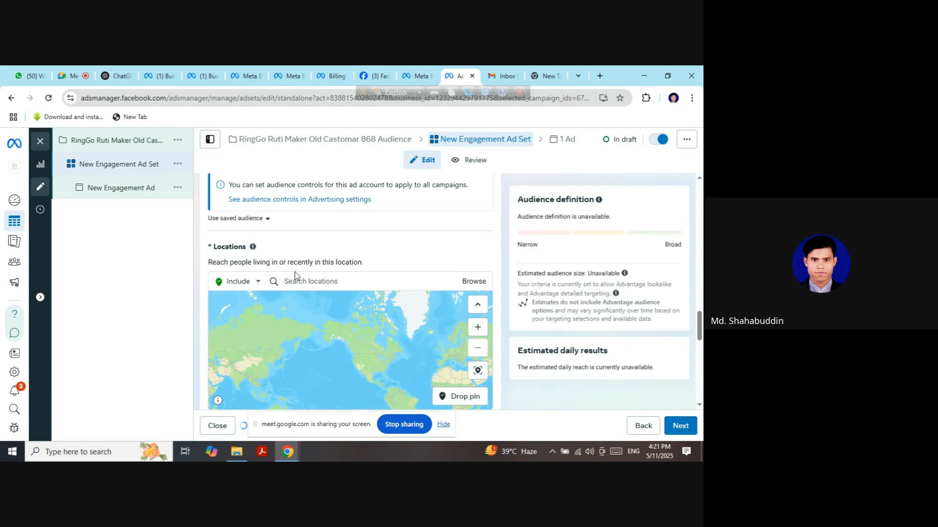
scroll(293, 259, down, 2)
scroll(293, 254, up, 1)
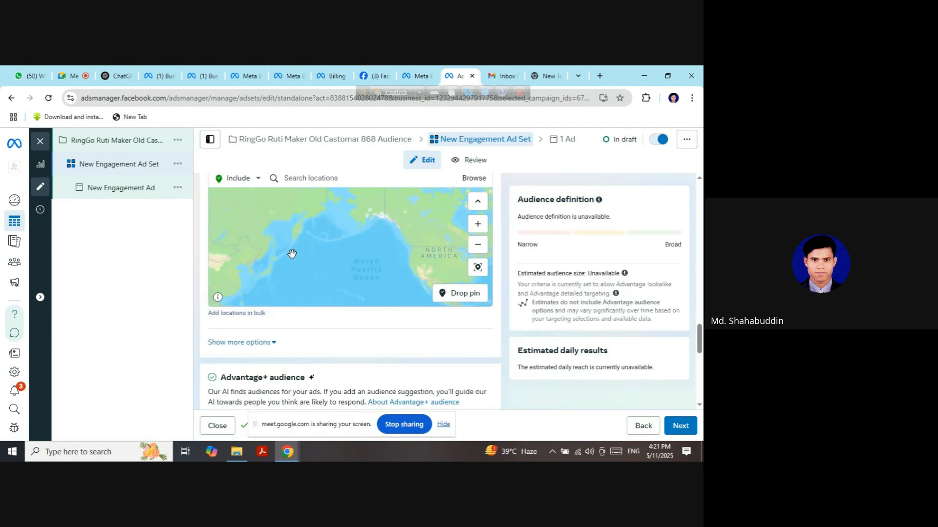
Add Bangladesh as an included country in the ad set's locations.
scroll(232, 251, down, 3)
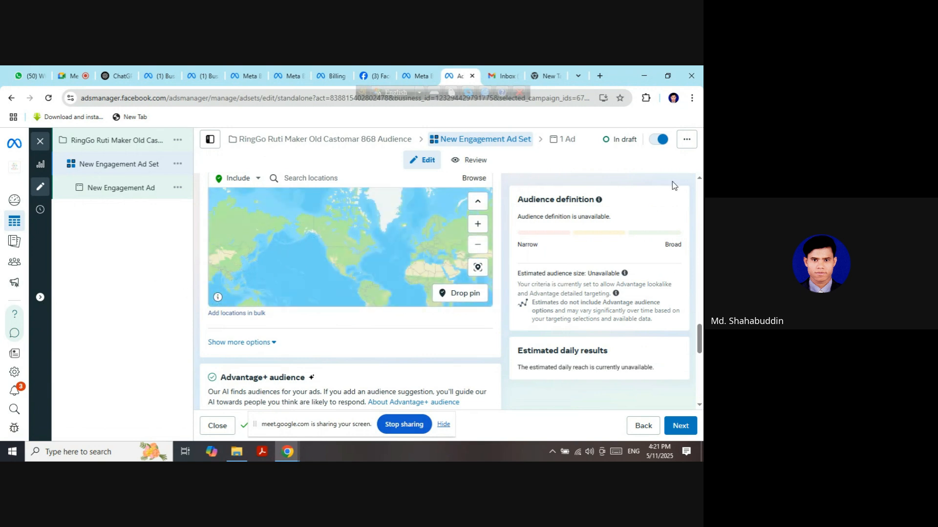
scroll(680, 197, up, 1)
scroll(679, 197, up, 2)
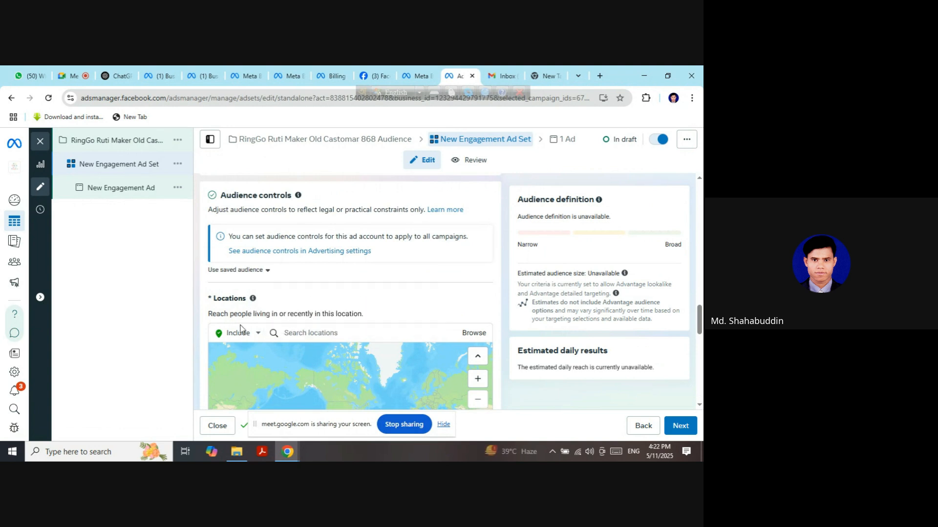
click(329, 334)
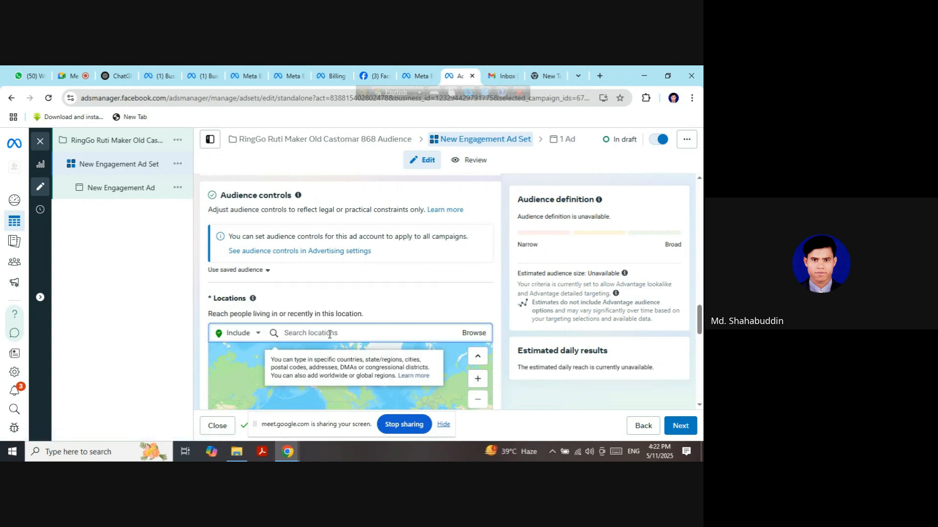
text(B)
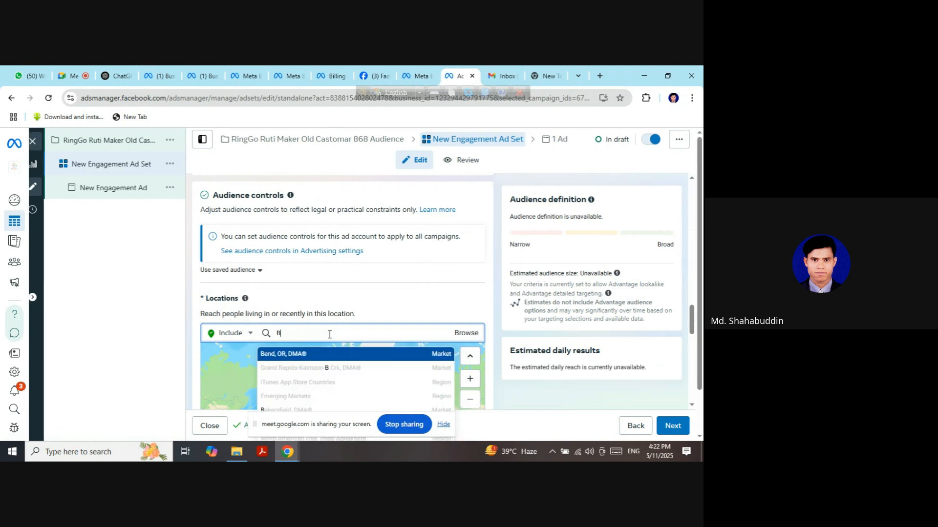
text(ANGLA)
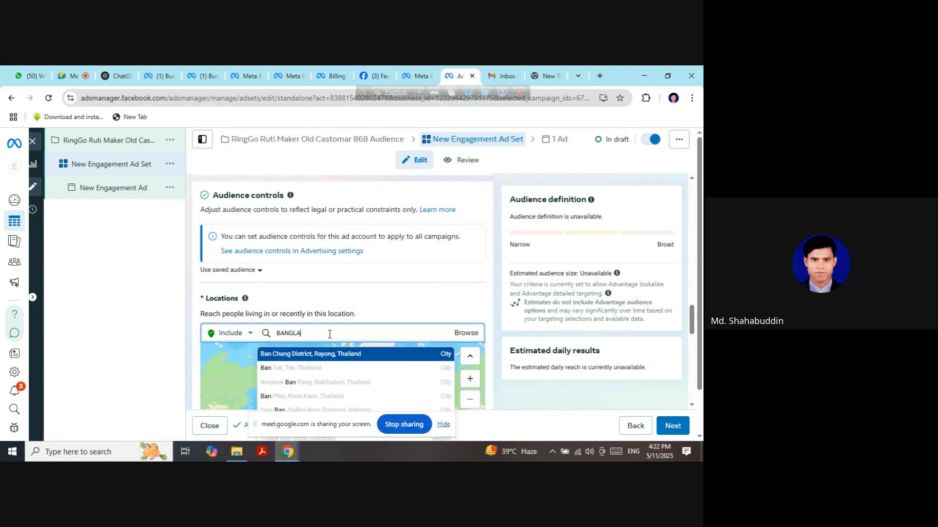
text(DES)
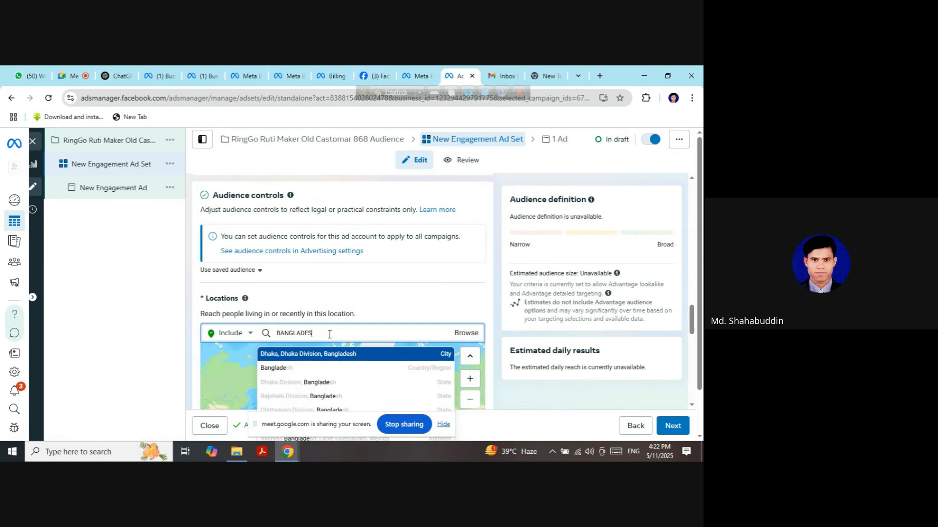
text(H)
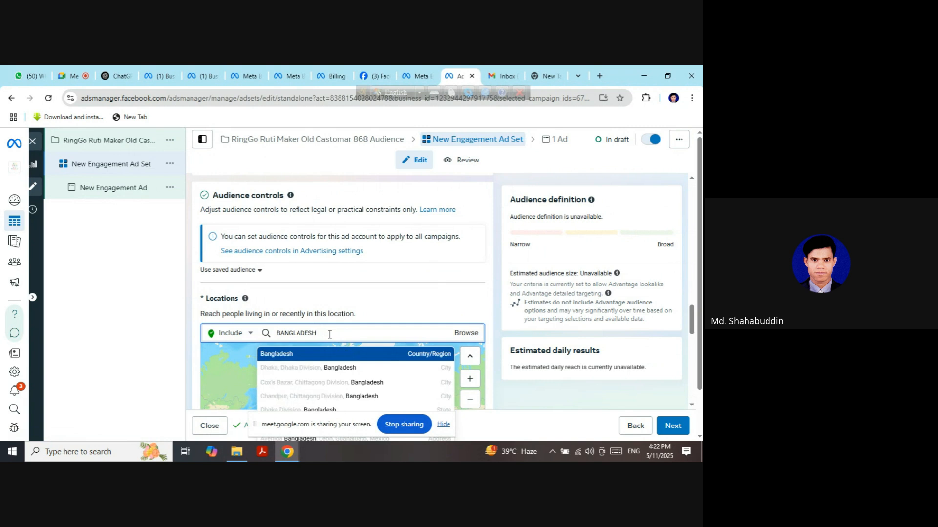
click(287, 355)
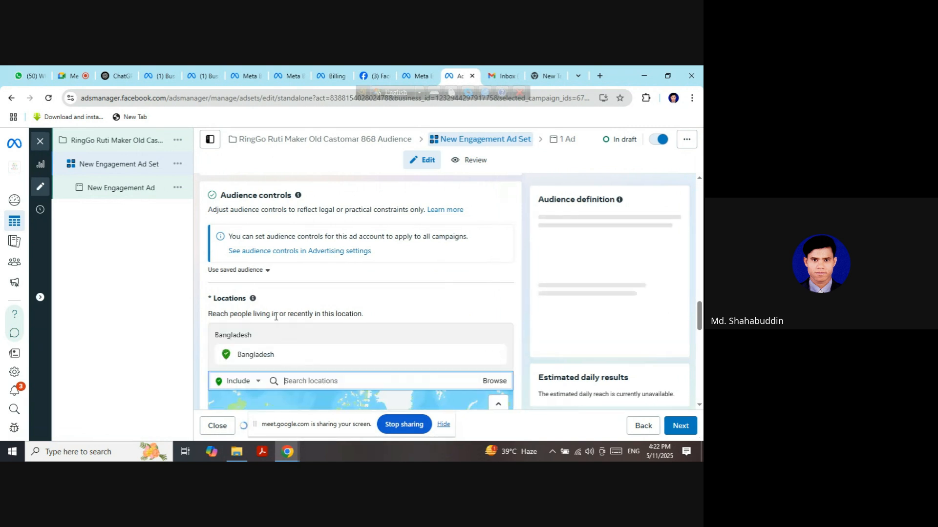
Review the ad set's location map, Advantage+ audience settings and placements.
mouse_move(251, 299)
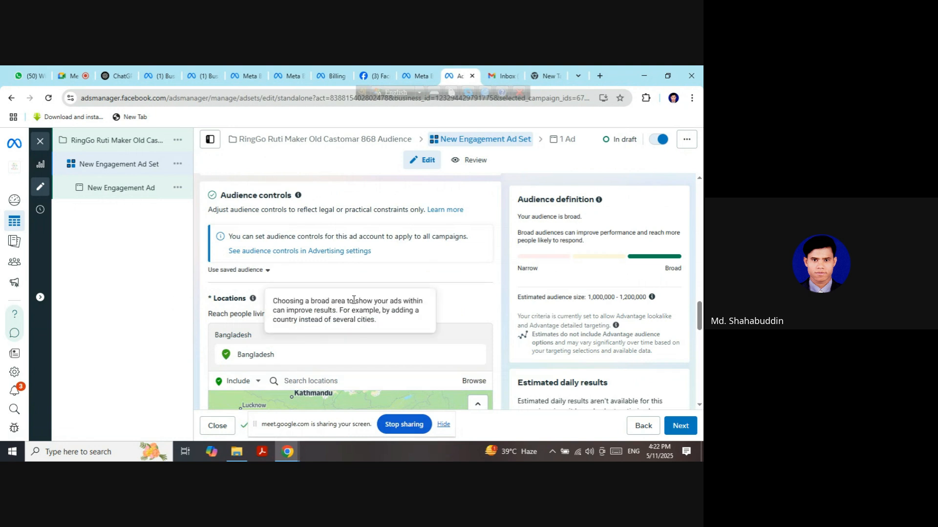
scroll(495, 296, down, 1)
scroll(496, 295, down, 2)
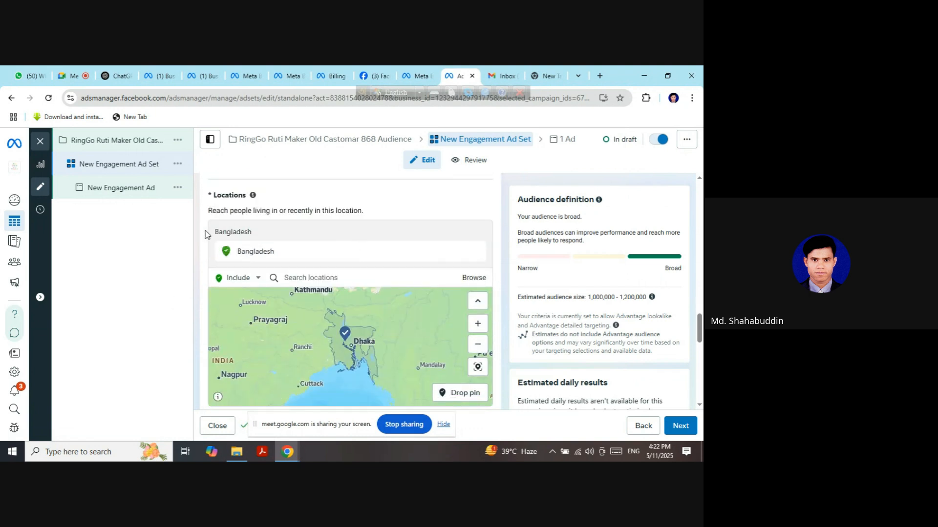
scroll(207, 239, down, 1)
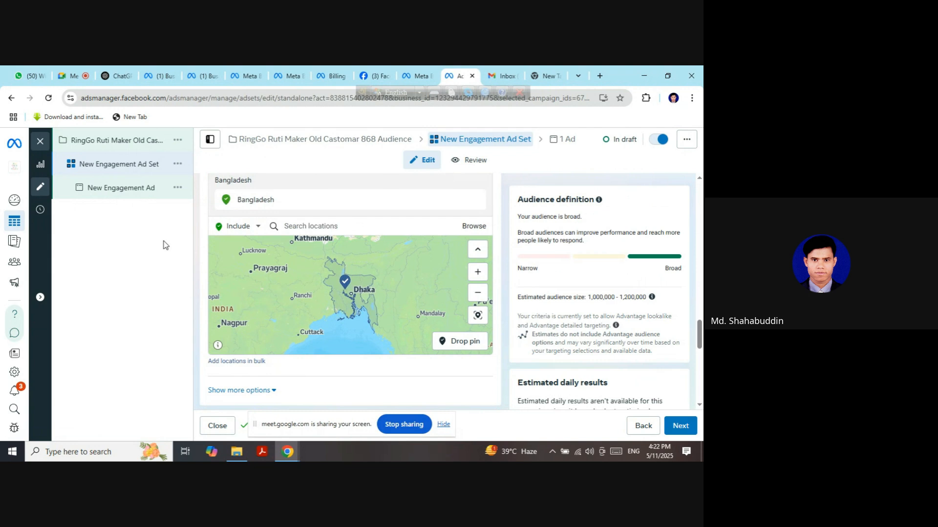
scroll(200, 249, up, 2)
scroll(209, 251, down, 3)
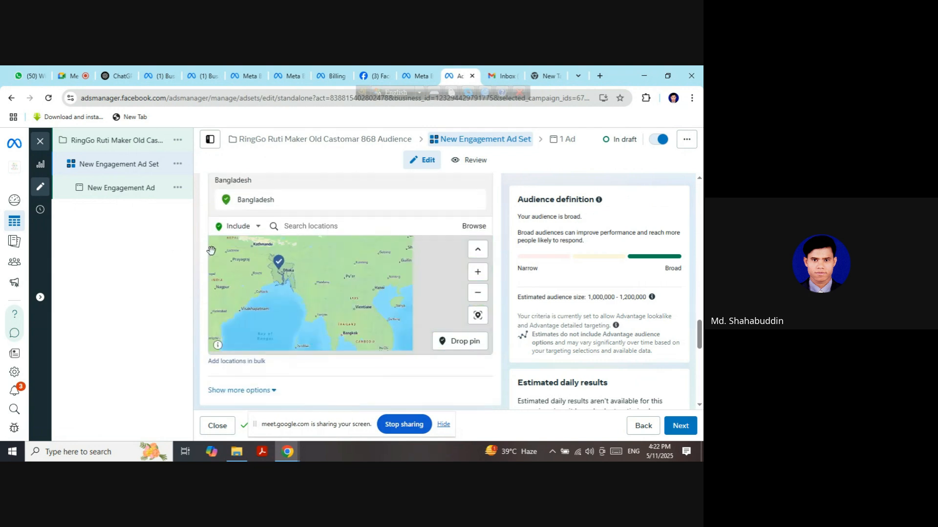
scroll(211, 251, down, 1)
scroll(386, 266, down, 4)
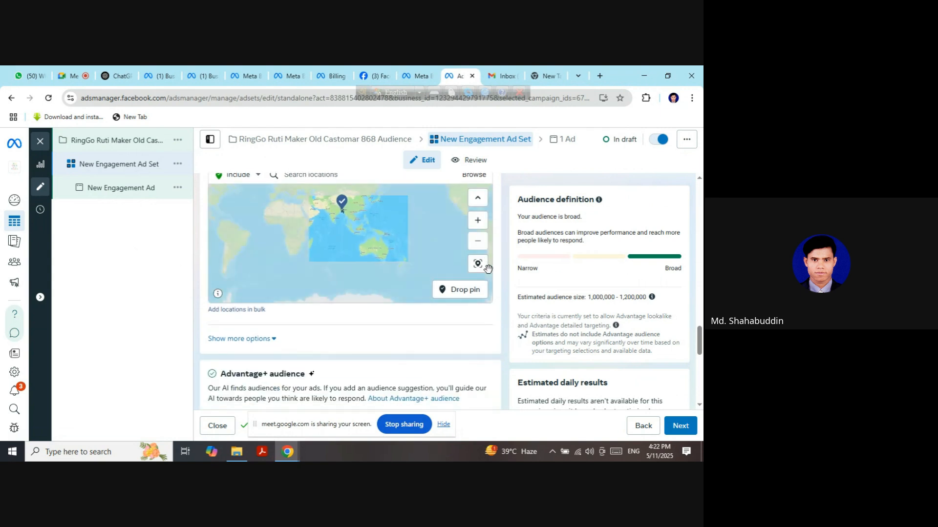
scroll(487, 268, up, 1)
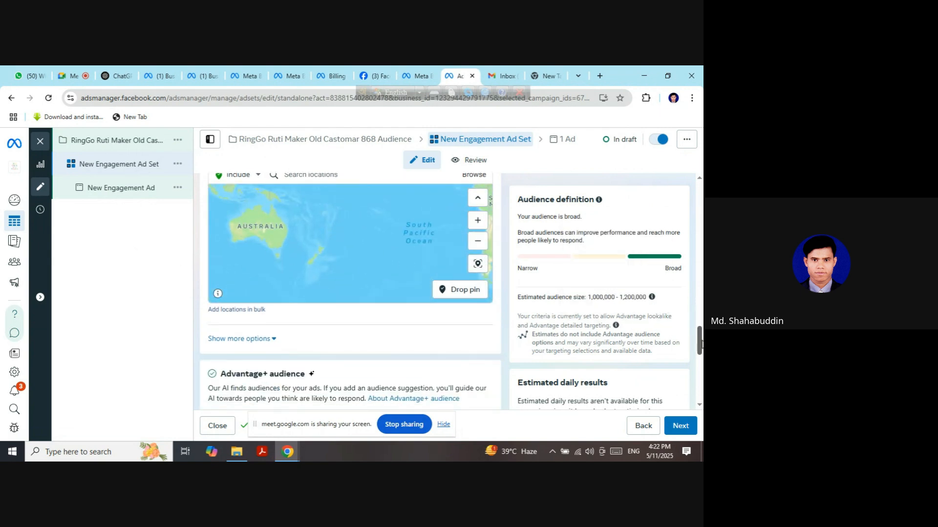
mouse_move(700, 343)
mouse_down()
mouse_move(701, 321)
mouse_move(701, 358)
mouse_up()
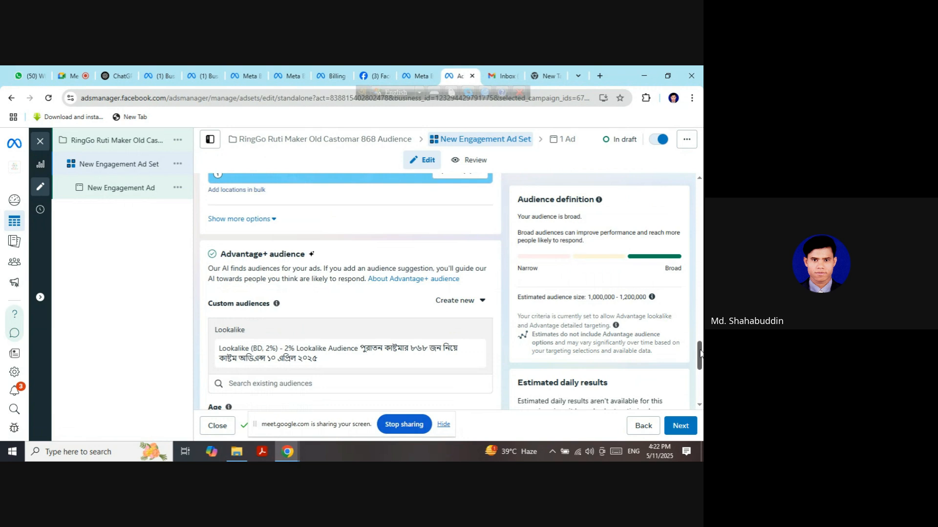
mouse_move(699, 352)
mouse_down()
mouse_move(699, 373)
mouse_move(699, 364)
mouse_up()
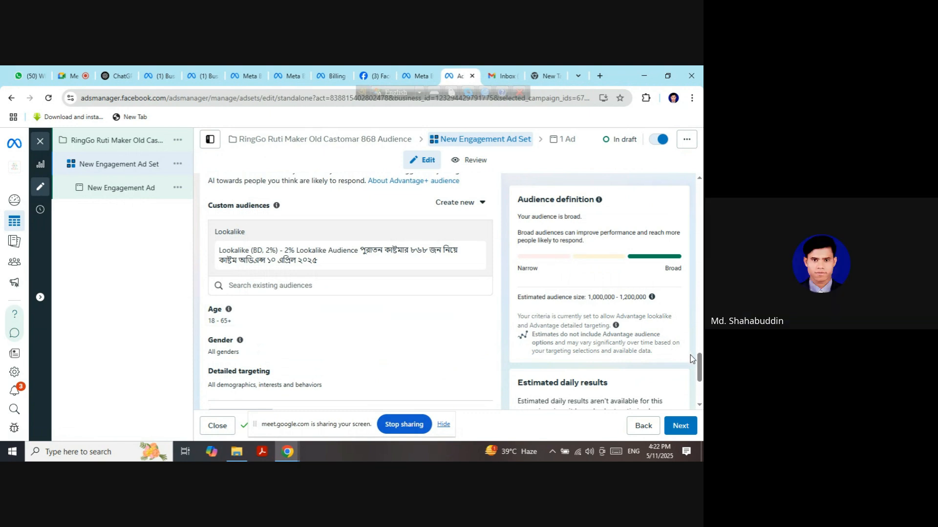
drag(699, 366, 699, 376)
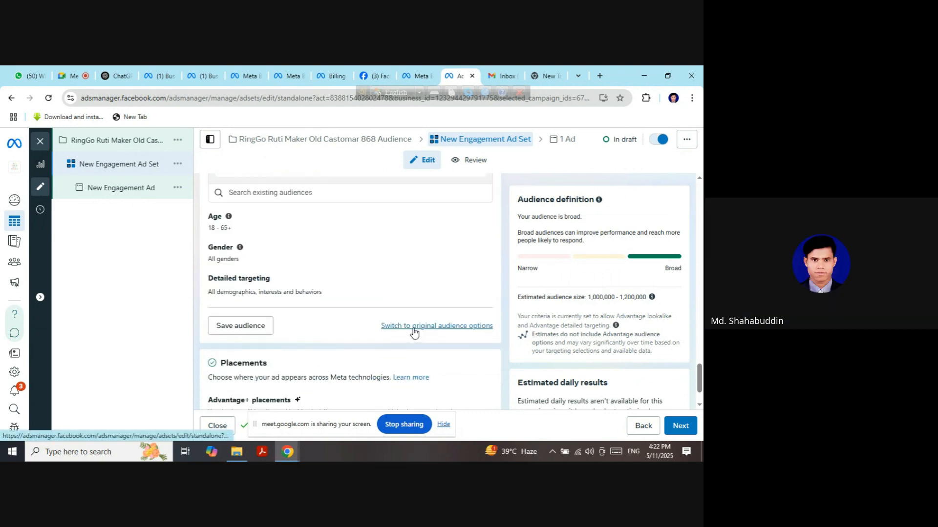
scroll(412, 329, down, 1)
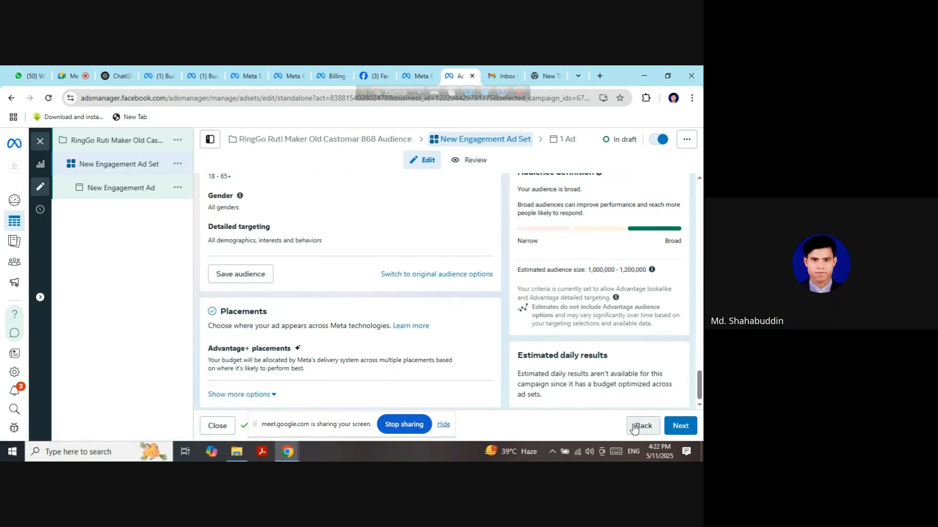
Proceed to the ad level, check the ad's identity settings, and set the ad setup to Use existing post.
click(677, 426)
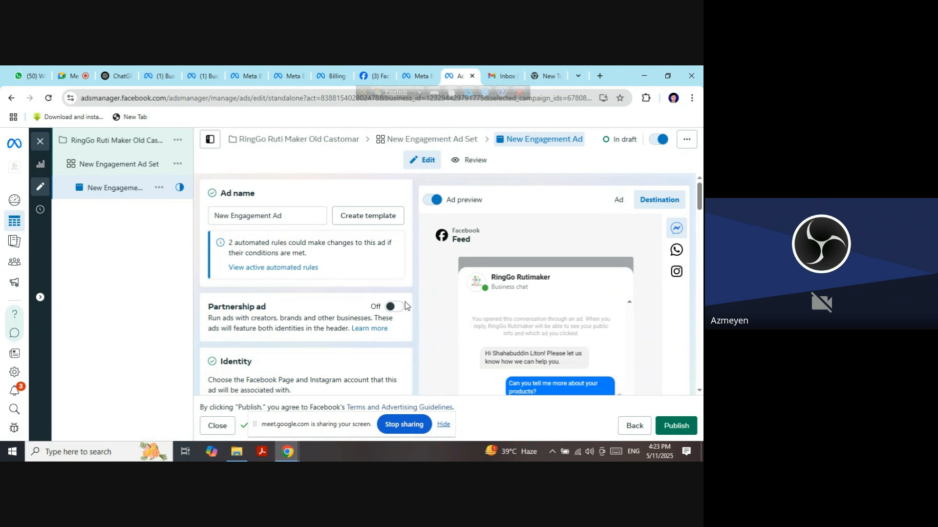
scroll(446, 314, down, 1)
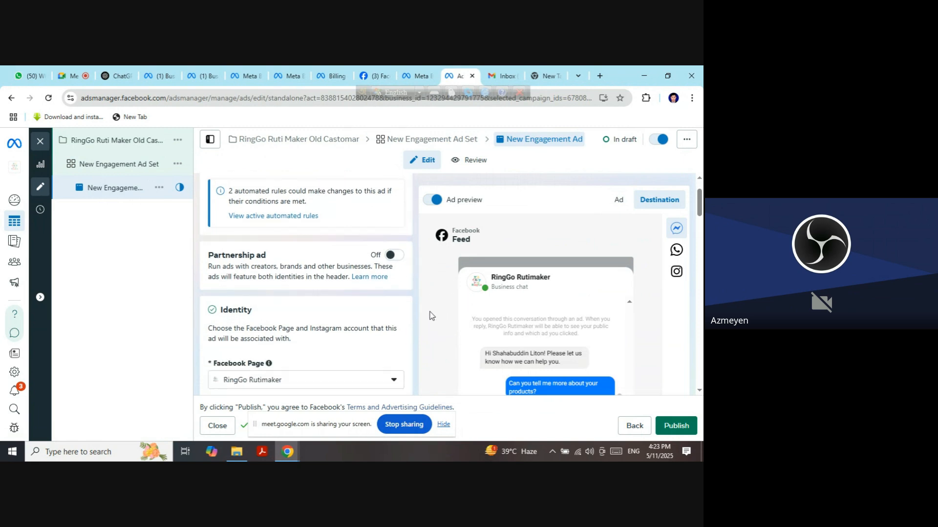
scroll(430, 315, up, 1)
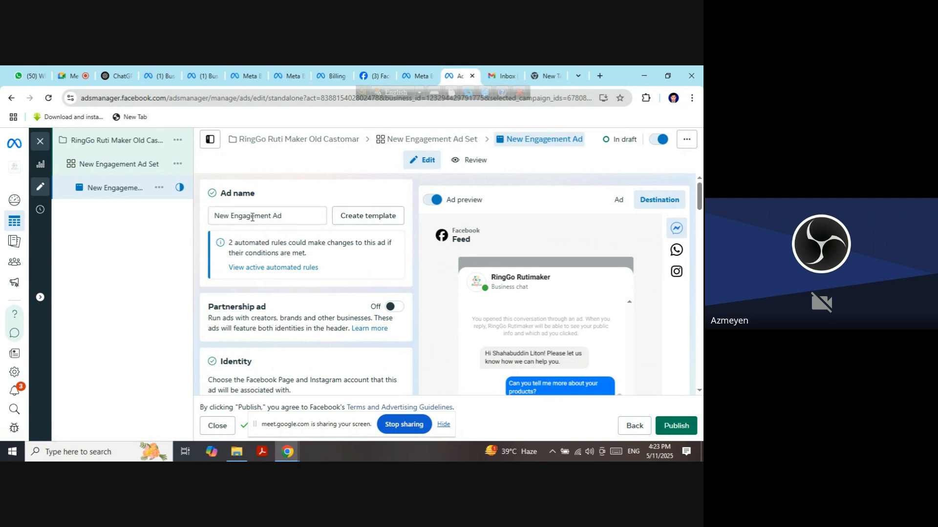
scroll(280, 285, down, 5)
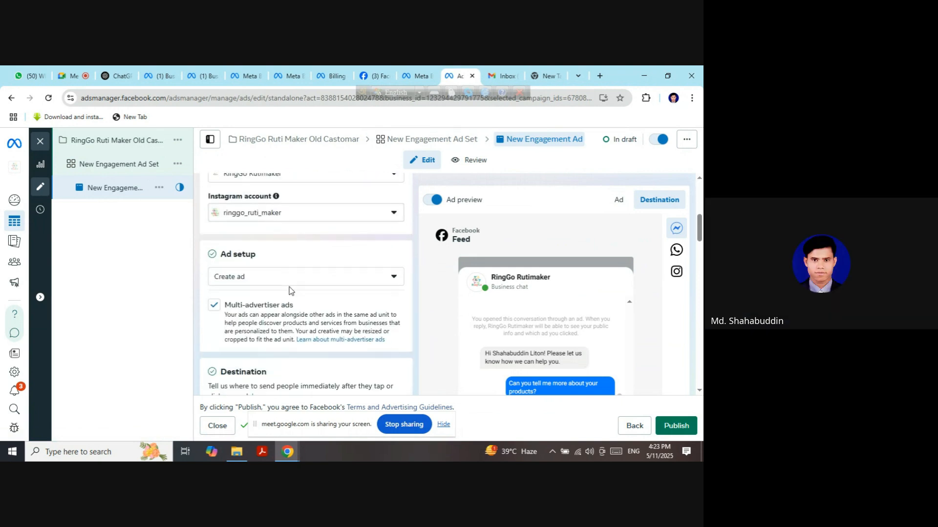
scroll(289, 290, down, 1)
scroll(288, 291, up, 2)
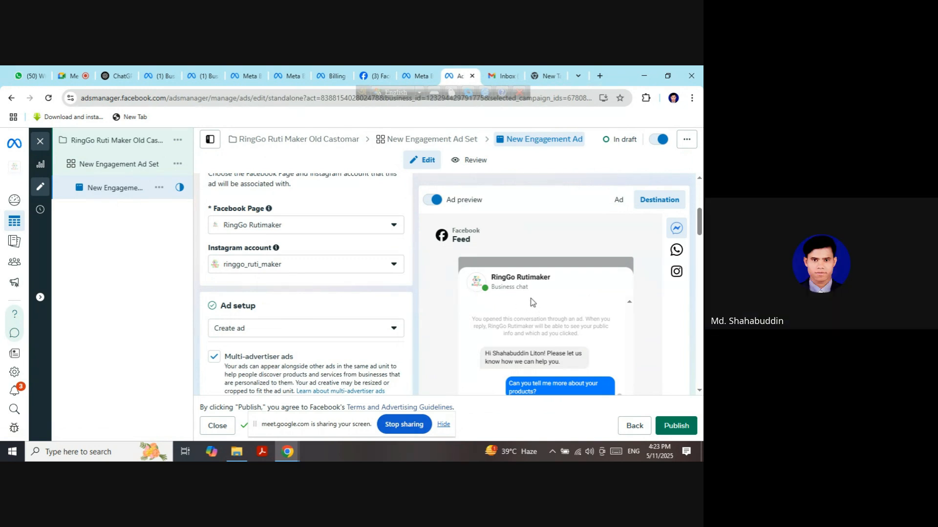
scroll(524, 300, down, 1)
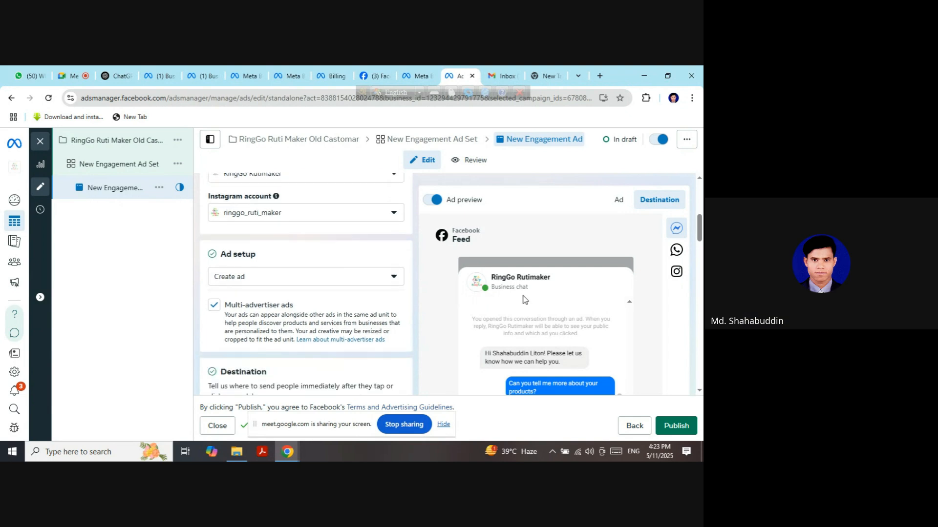
scroll(308, 295, up, 1)
scroll(270, 295, up, 1)
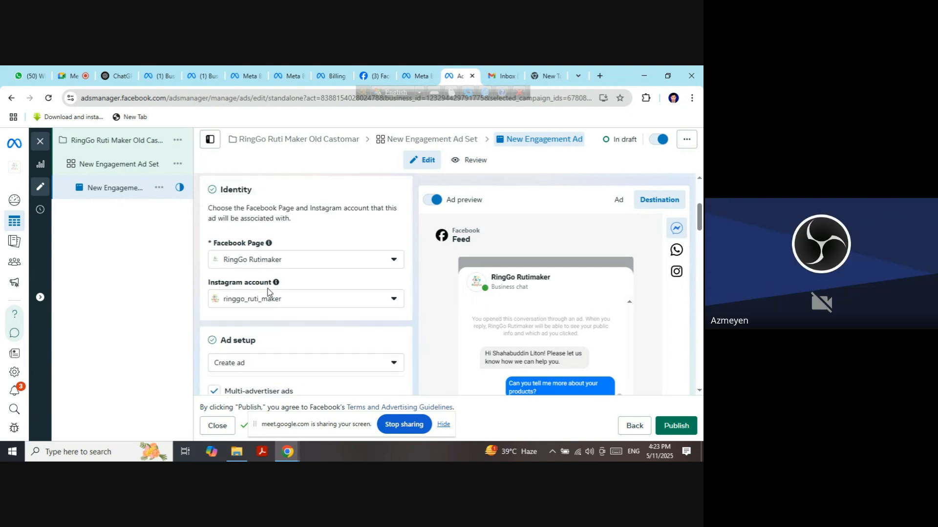
scroll(276, 321, down, 1)
click(278, 330)
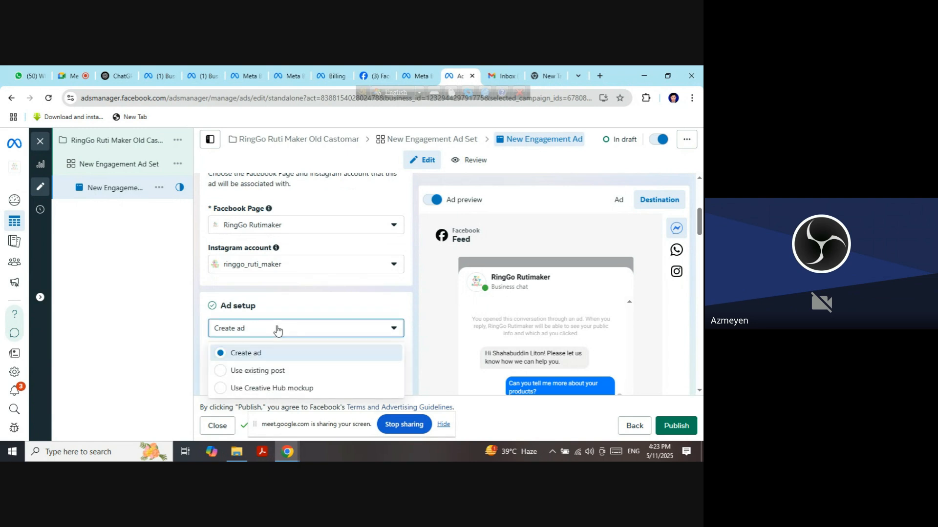
click(272, 373)
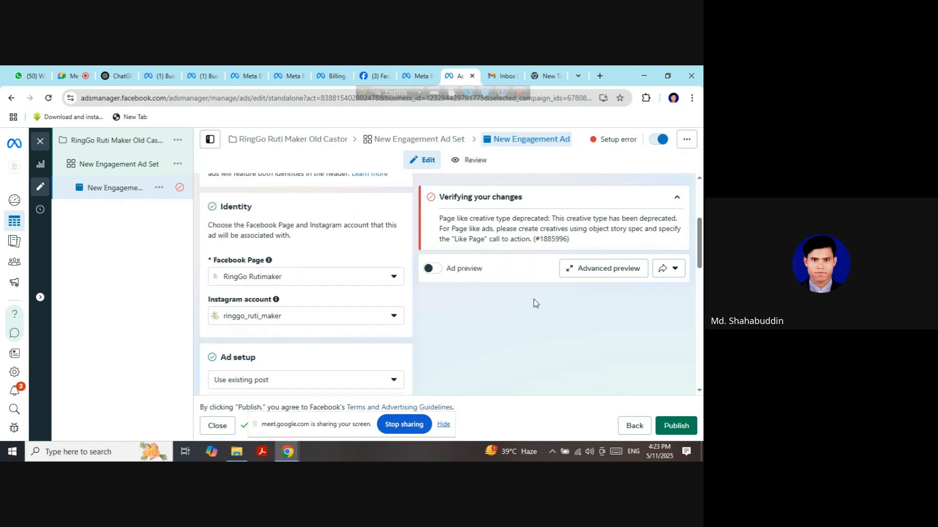
Select the May 9, 2025 Facebook video post with customer reviews of the RingGo ruti maker as the ad creative.
scroll(532, 303, down, 2)
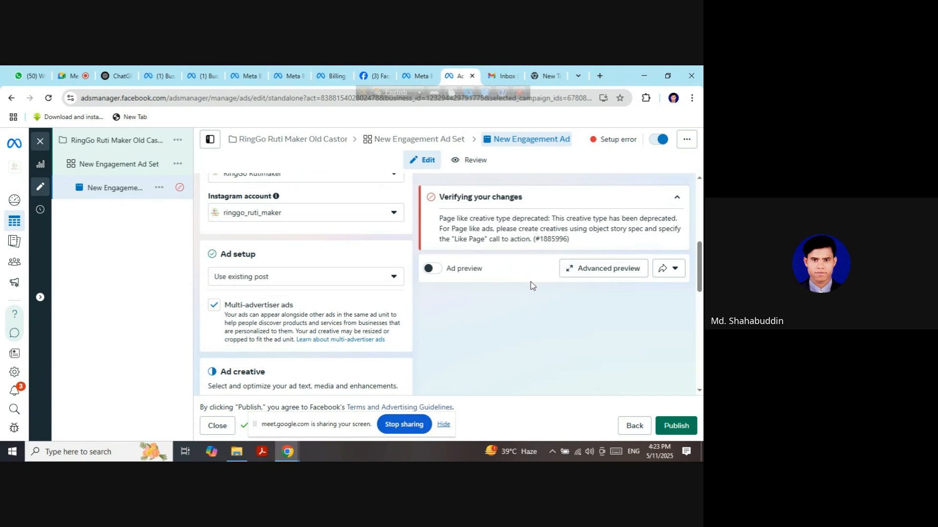
scroll(526, 298, down, 2)
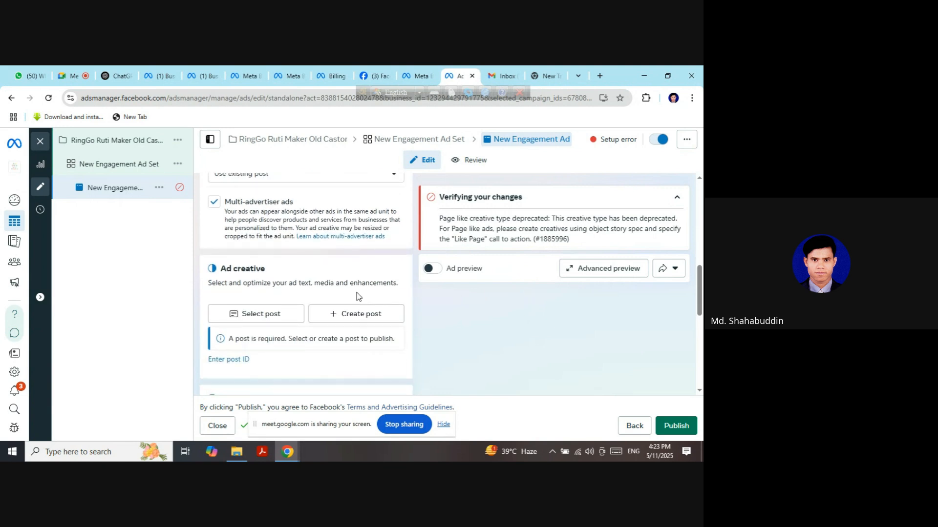
scroll(339, 287, up, 1)
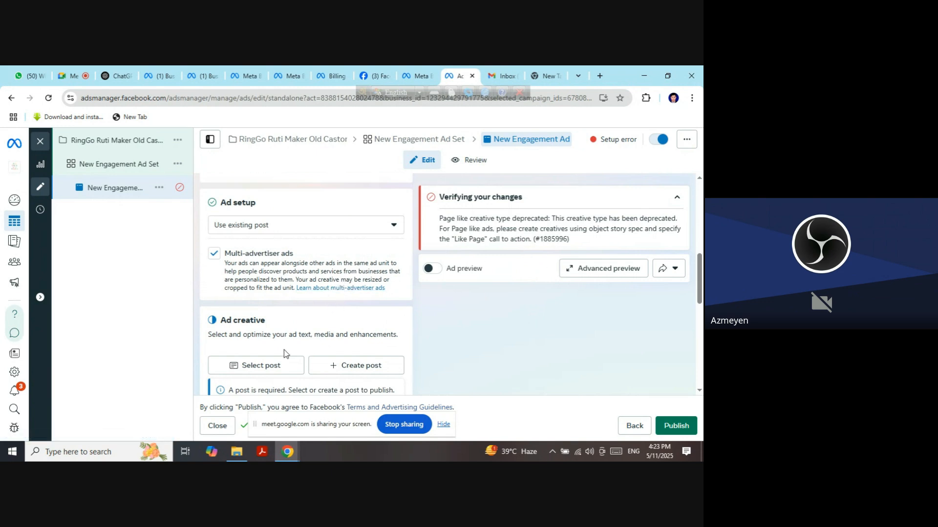
click(252, 370)
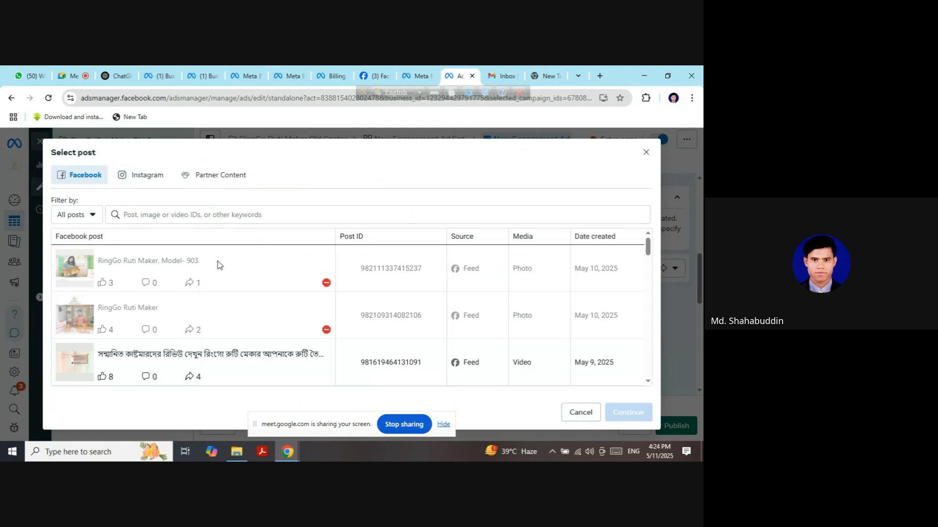
scroll(185, 293, down, 2)
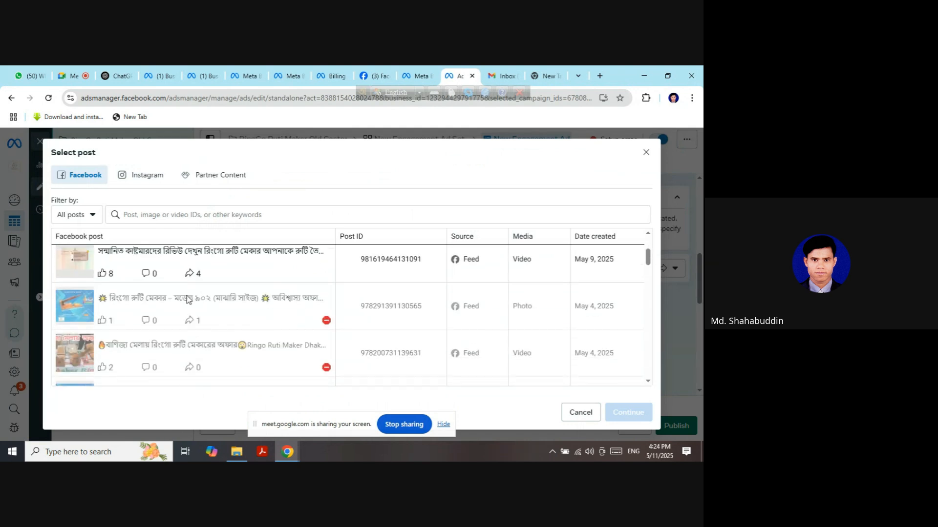
scroll(188, 299, up, 1)
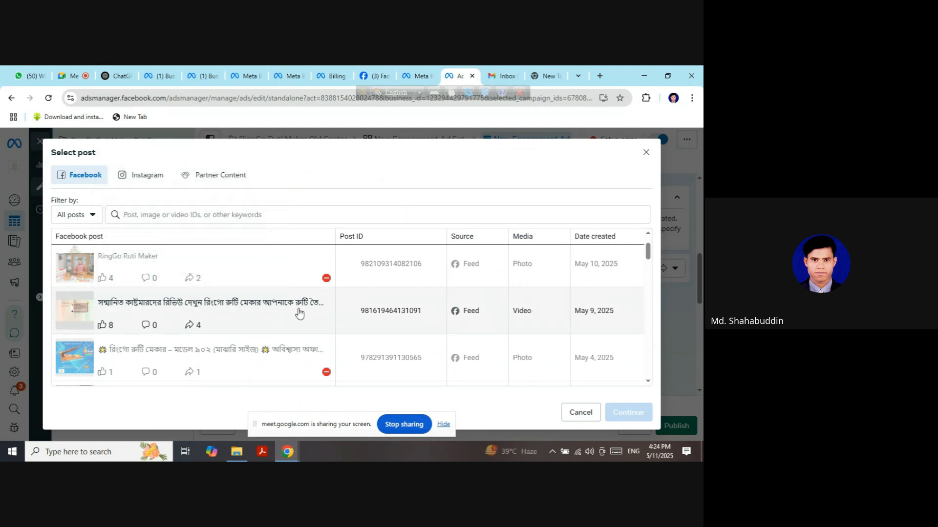
click(266, 306)
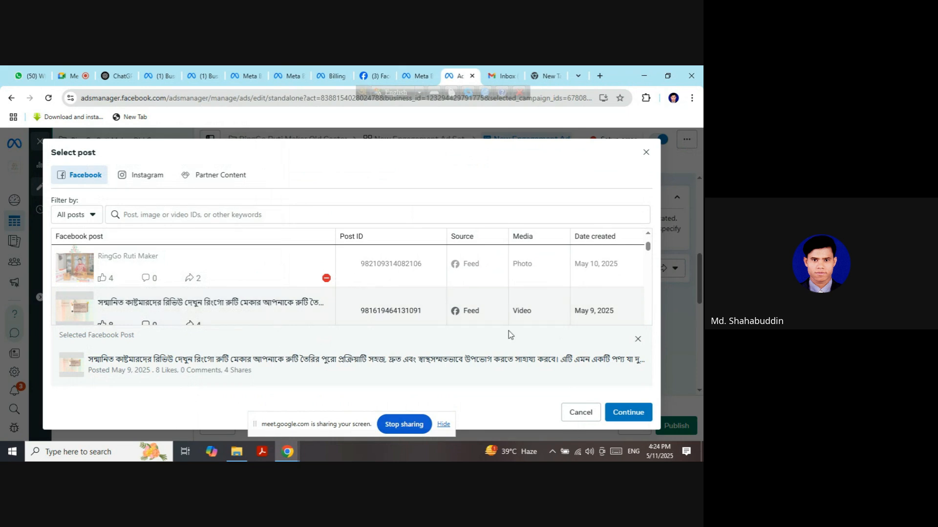
click(625, 412)
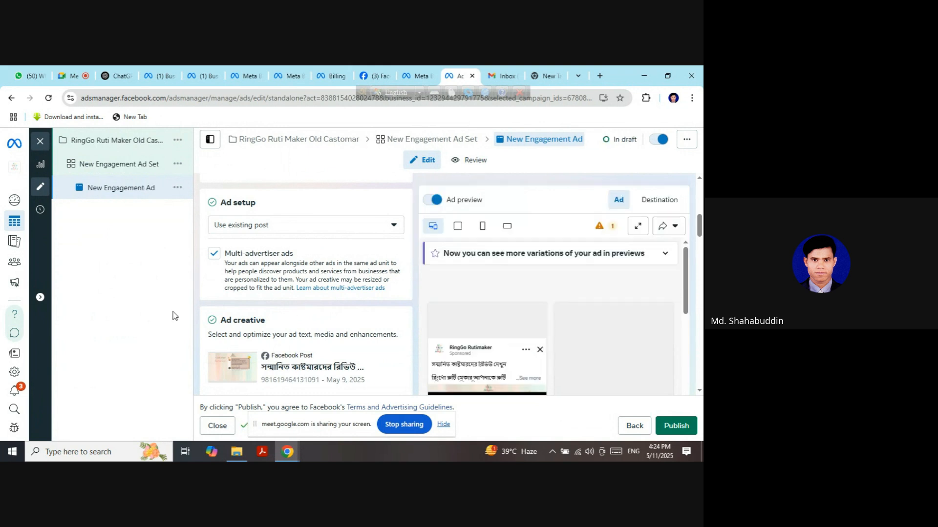
Examine the ad preview across the Facebook and Instagram feed, Stories, Explore and Reels placements.
scroll(646, 325, down, 2)
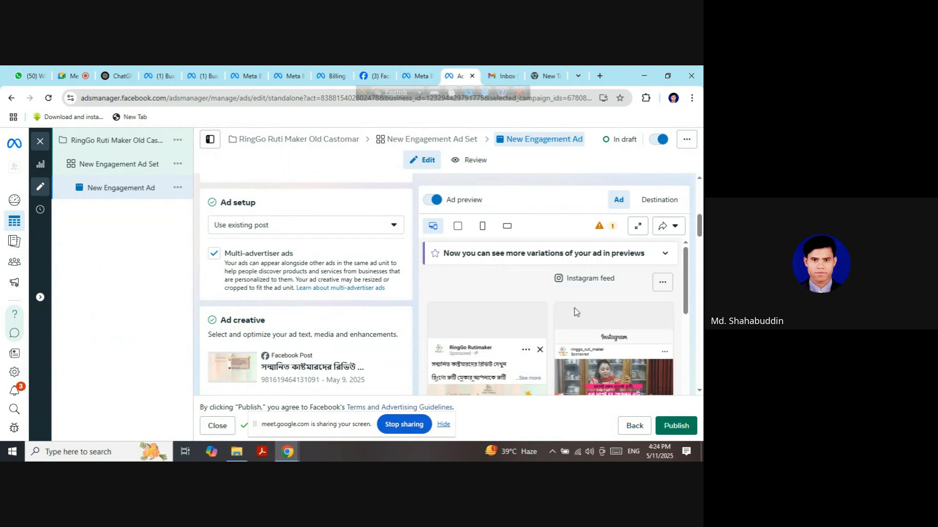
scroll(577, 314, down, 3)
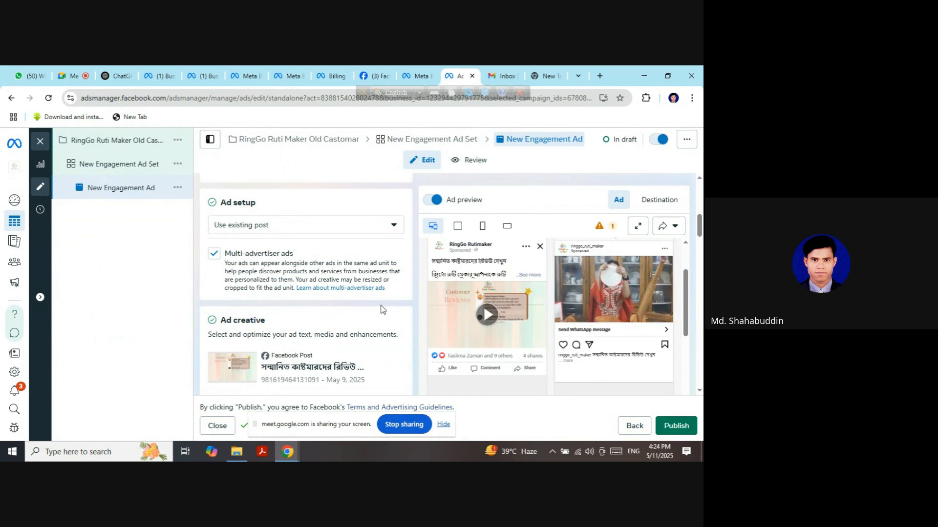
scroll(607, 306, down, 3)
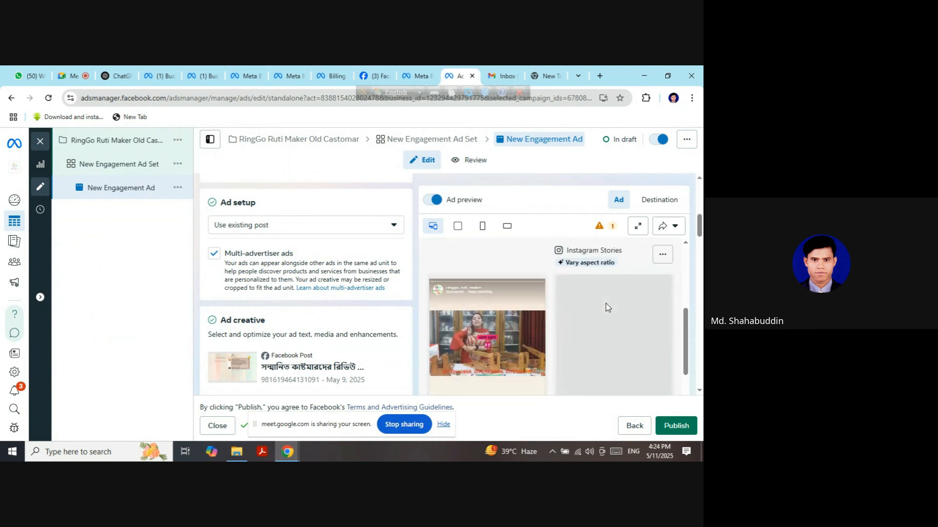
scroll(607, 306, down, 5)
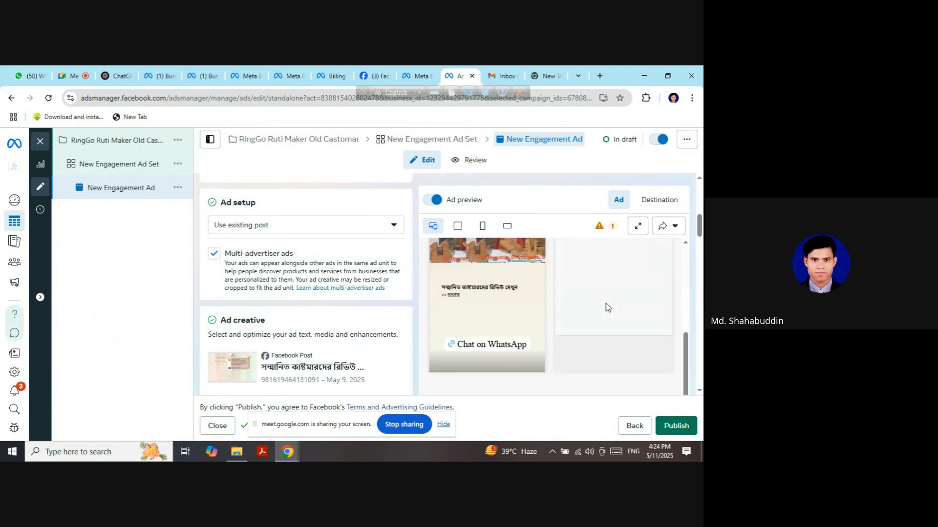
scroll(607, 306, down, 3)
scroll(607, 307, up, 4)
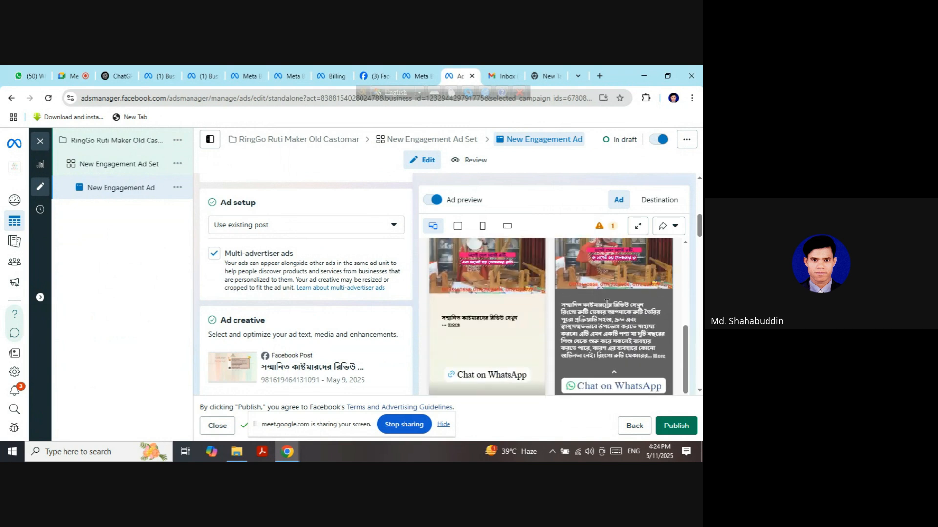
scroll(549, 310, up, 5)
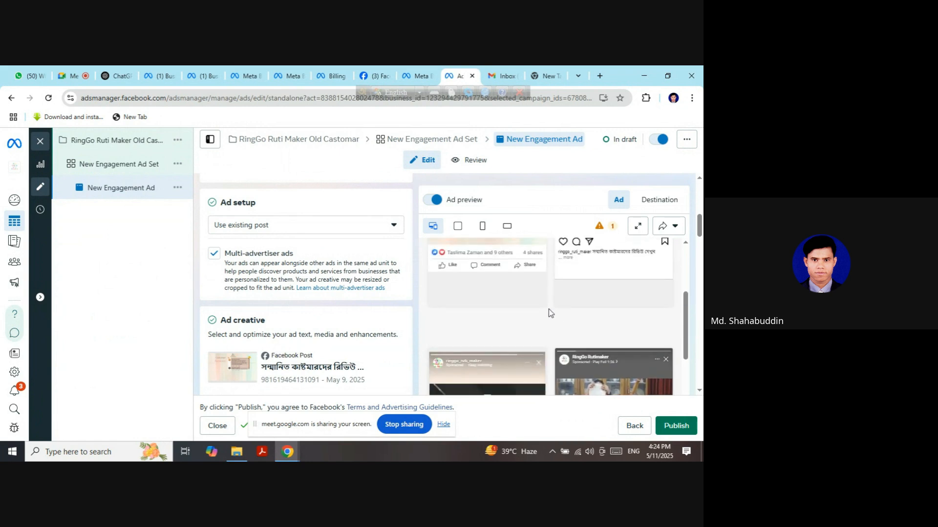
scroll(530, 311, up, 2)
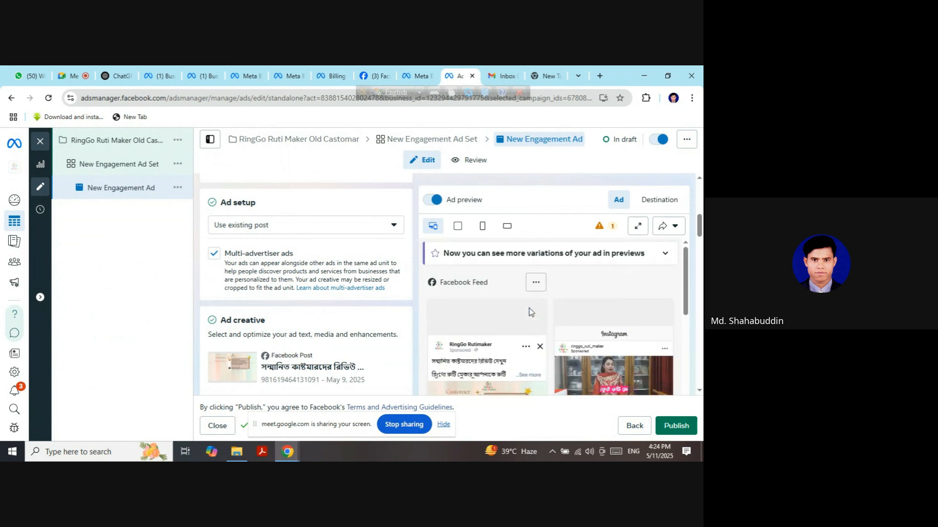
scroll(532, 312, down, 5)
scroll(534, 315, down, 6)
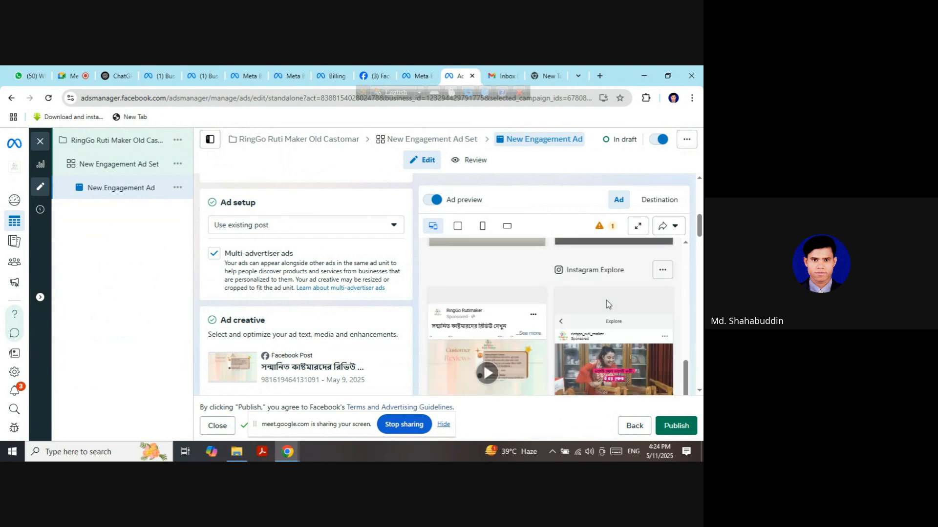
scroll(608, 306, down, 3)
scroll(606, 304, down, 5)
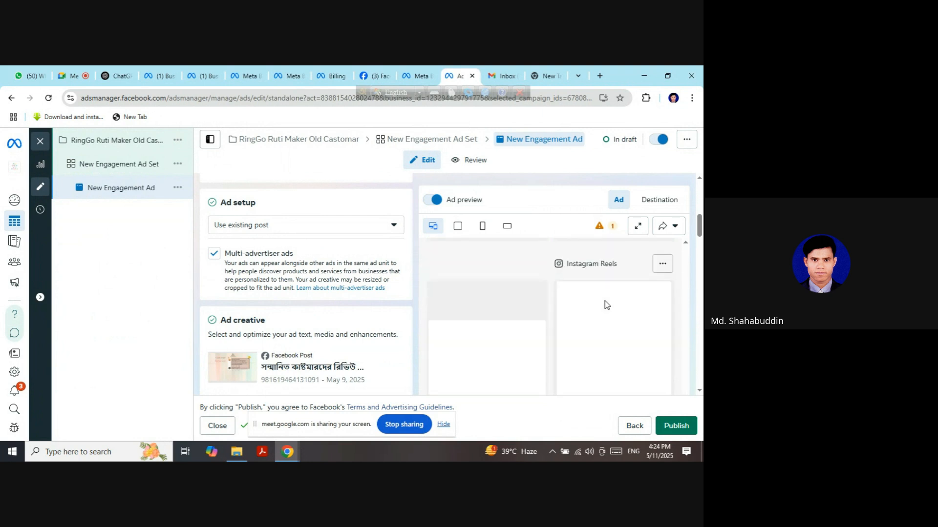
scroll(606, 302, up, 5)
scroll(605, 301, down, 5)
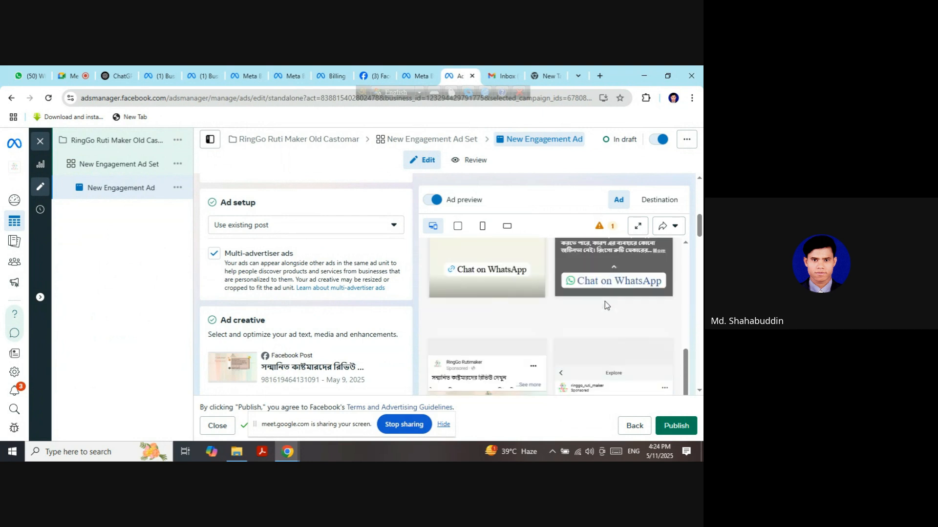
scroll(605, 301, up, 2)
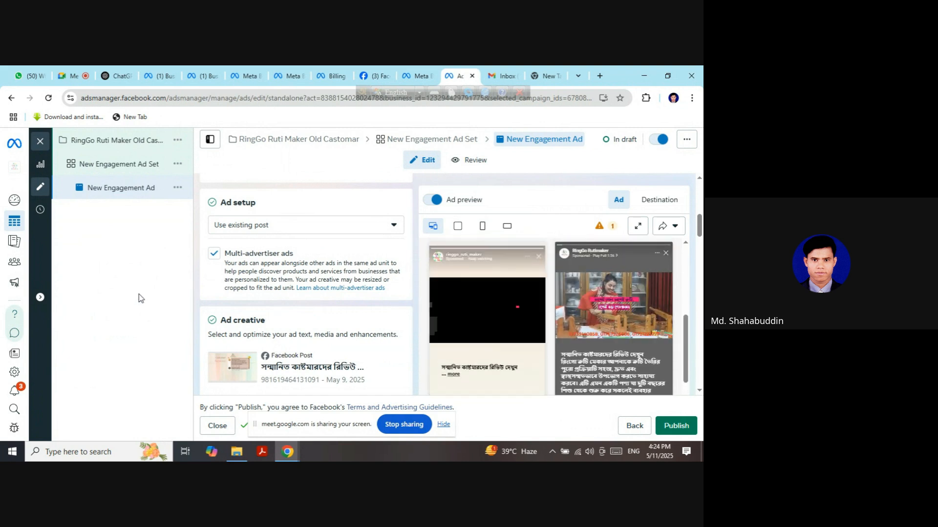
Review the ad's identity, primary text, call to action and Advantage+ creative settings down to the message template section.
mouse_move(699, 223)
mouse_down()
mouse_move(701, 240)
mouse_move(702, 229)
mouse_up()
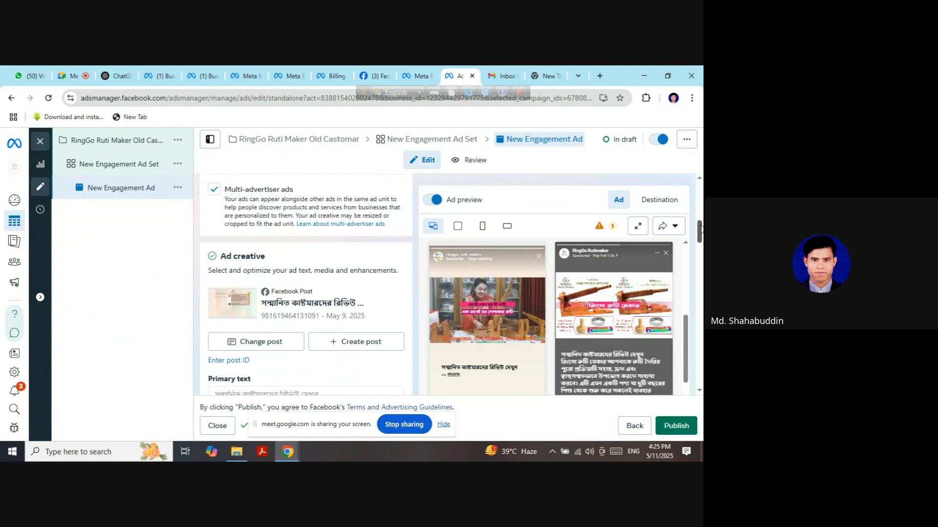
drag(702, 228, 702, 308)
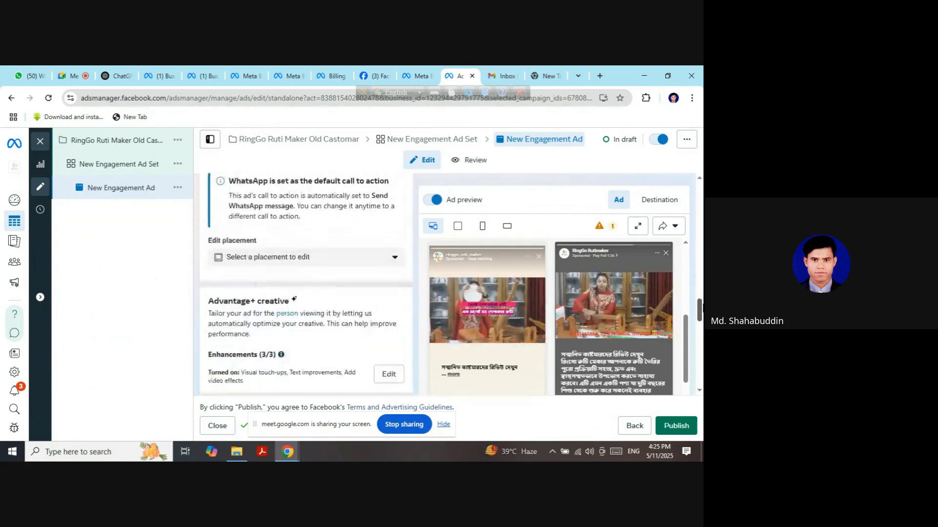
scroll(307, 298, up, 5)
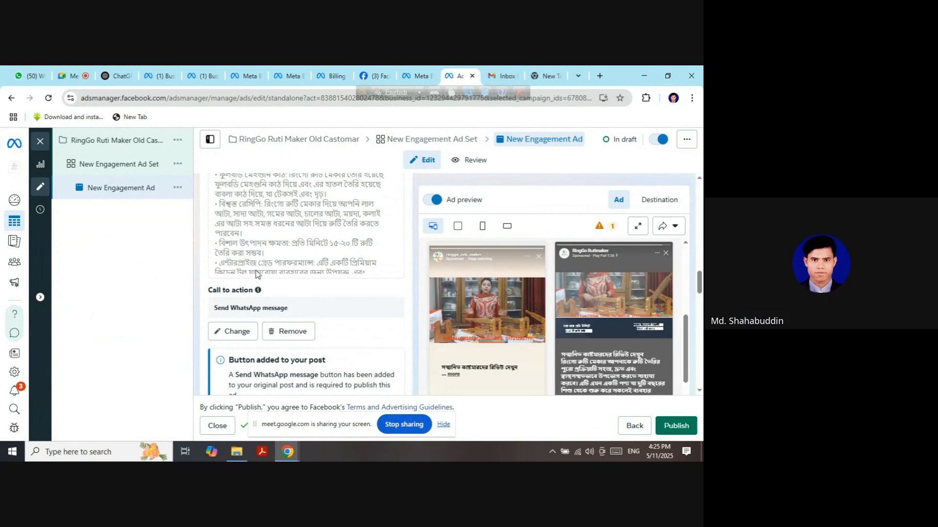
scroll(282, 277, up, 10)
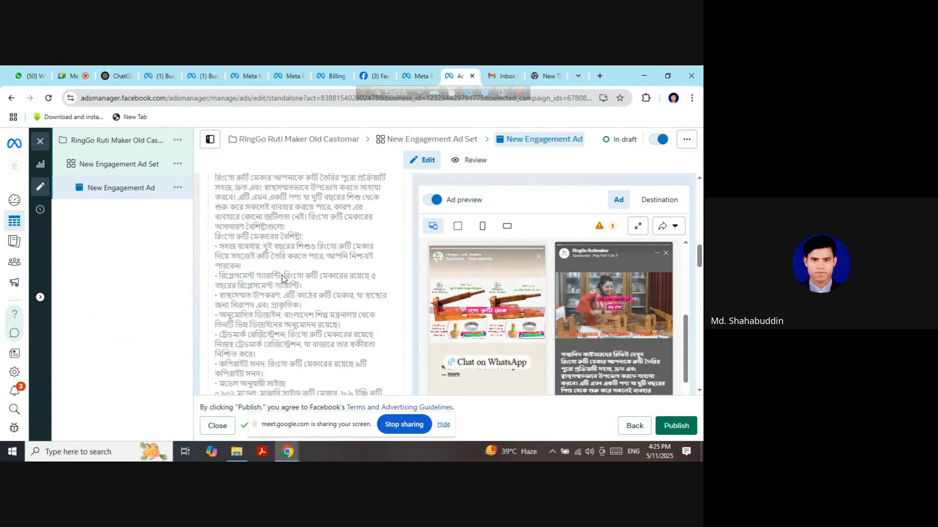
scroll(282, 275, up, 10)
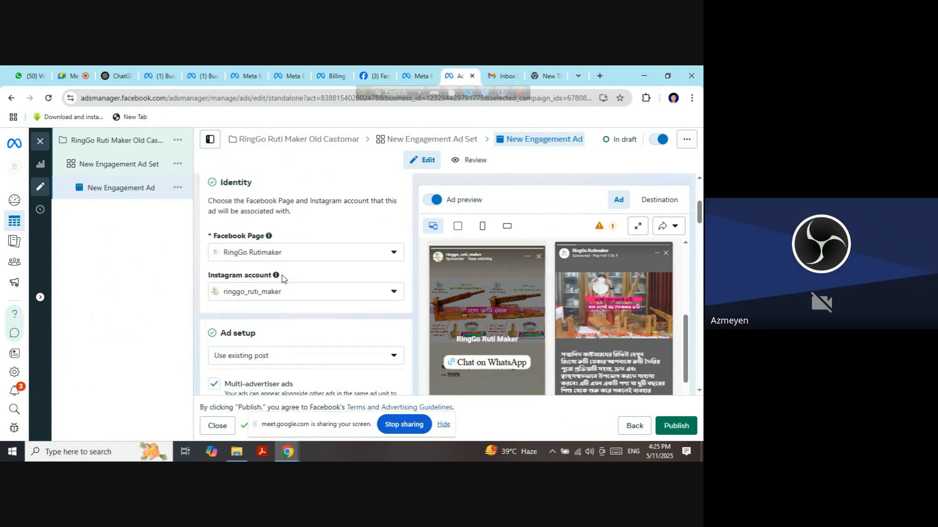
scroll(282, 275, down, 15)
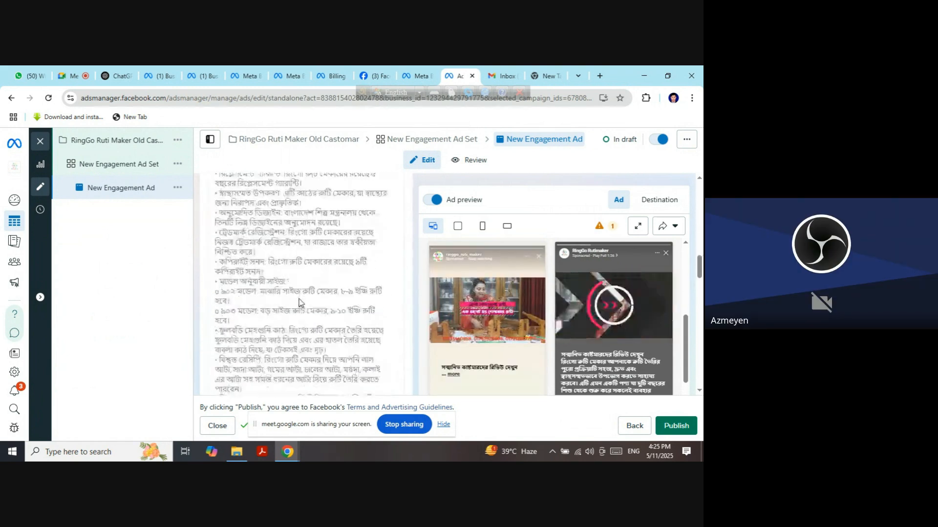
scroll(301, 303, down, 2)
scroll(302, 304, down, 6)
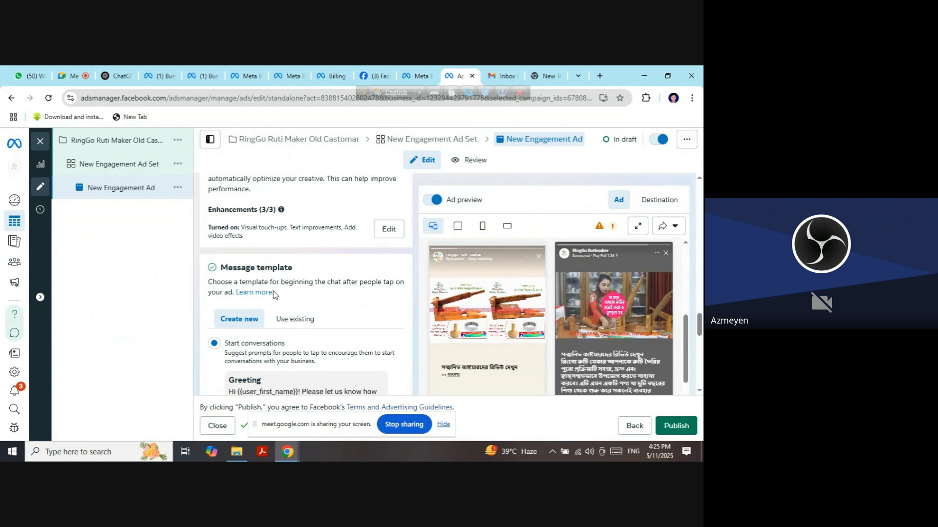
Switch the message template to Use existing and review the greeting and questions of Msg set 1.
click(302, 322)
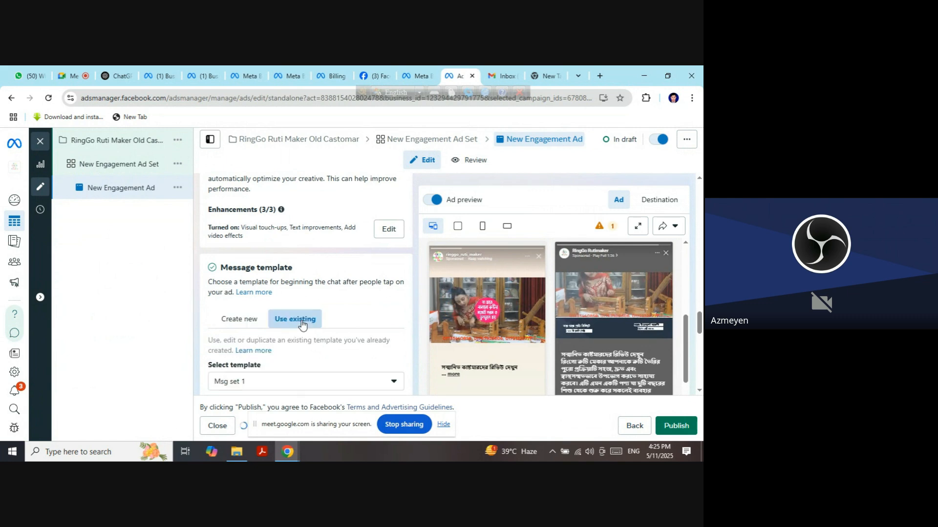
scroll(302, 324, down, 4)
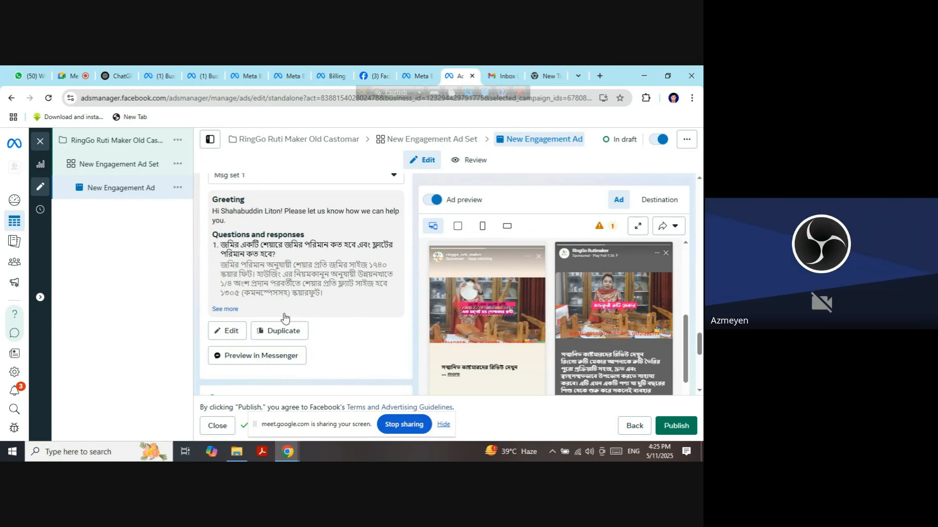
scroll(286, 315, up, 1)
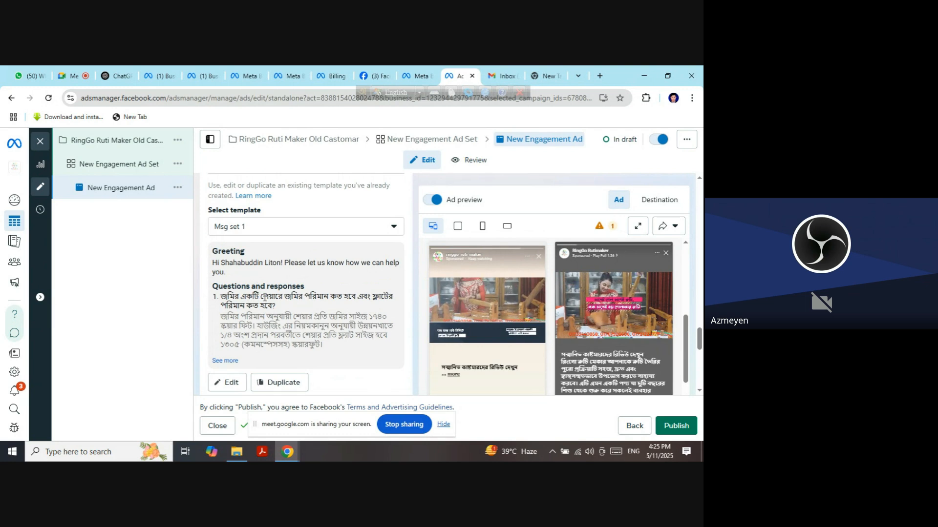
scroll(248, 325, down, 1)
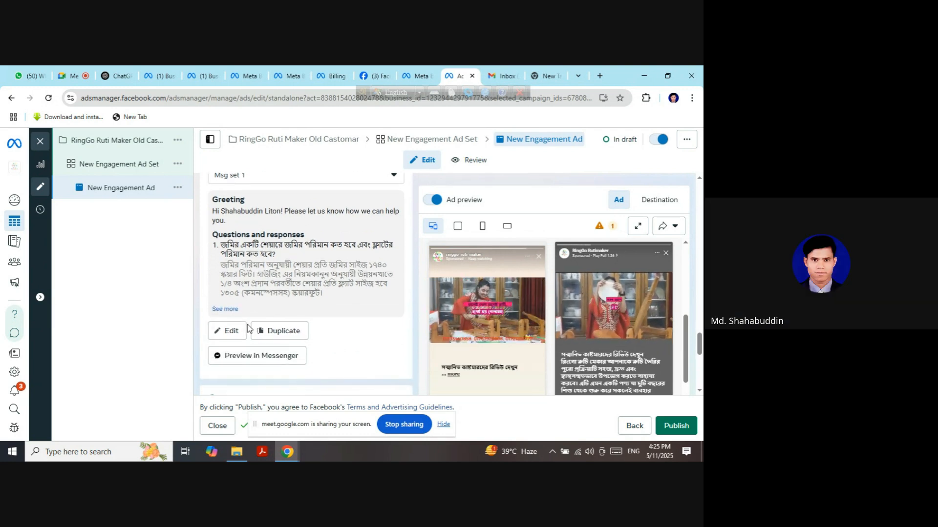
scroll(289, 295, up, 2)
scroll(290, 295, down, 1)
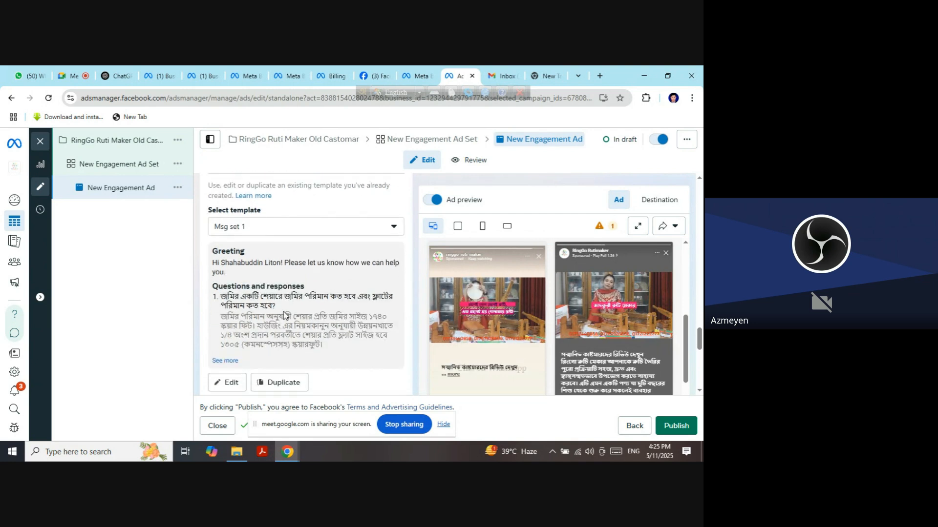
scroll(268, 314, down, 1)
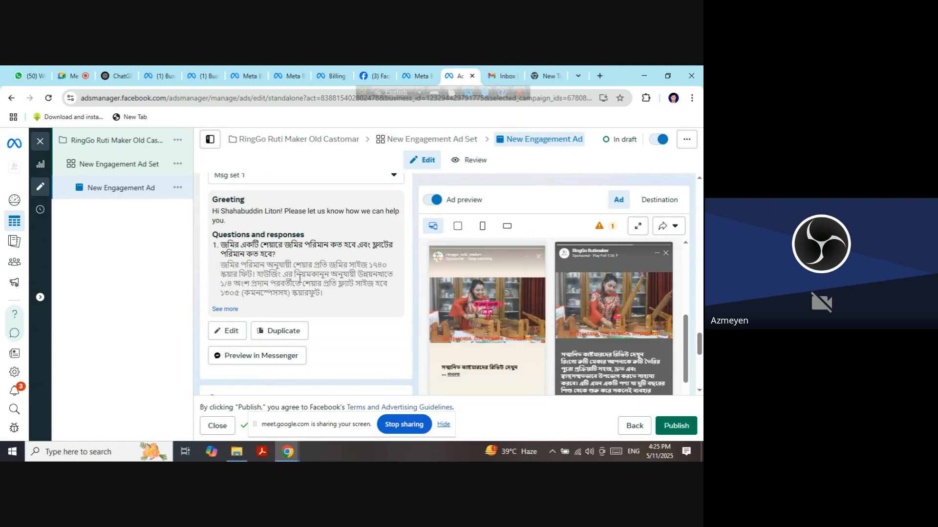
scroll(299, 278, up, 3)
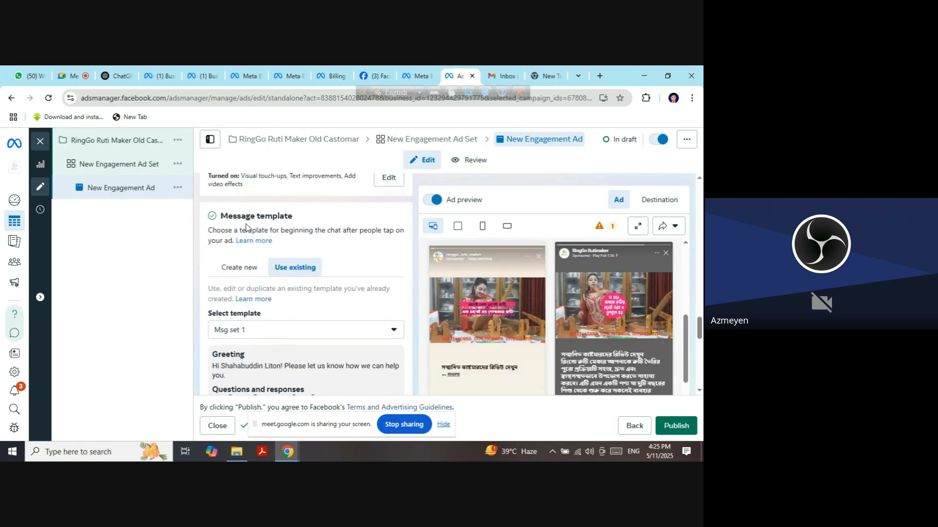
Set the message template to Create new and review the Start conversations greeting and suggested questions.
click(246, 268)
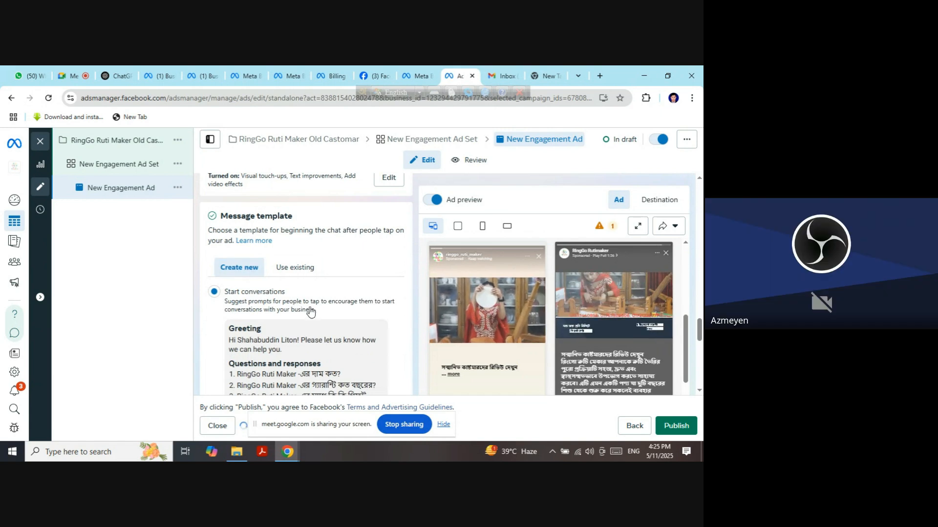
scroll(293, 298, down, 2)
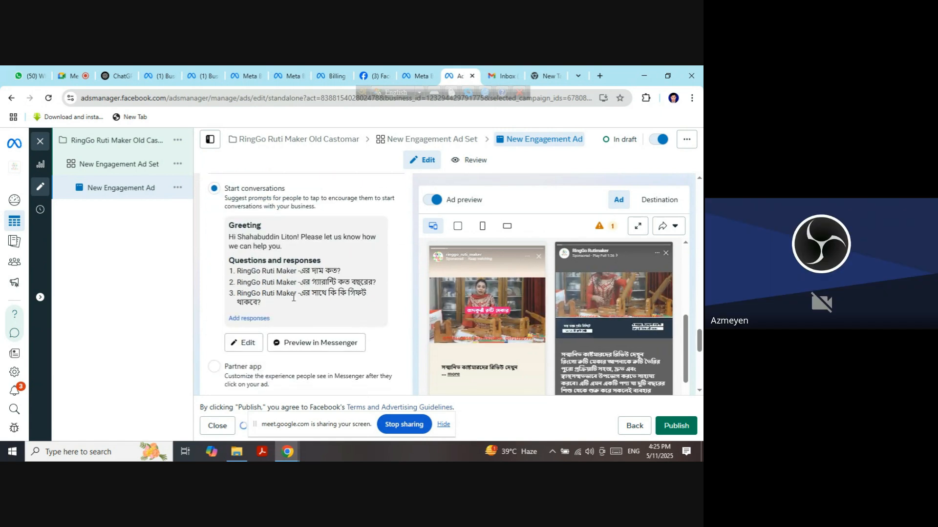
scroll(291, 298, up, 2)
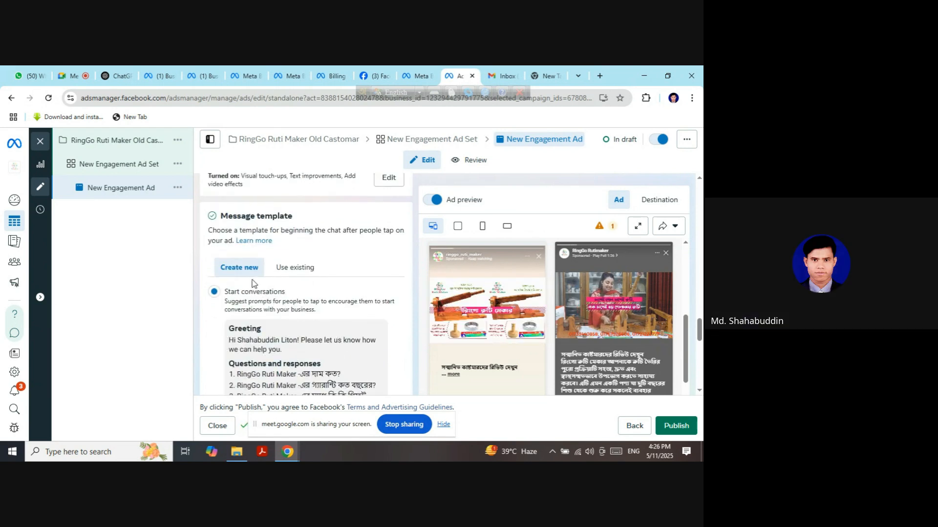
scroll(273, 312, down, 2)
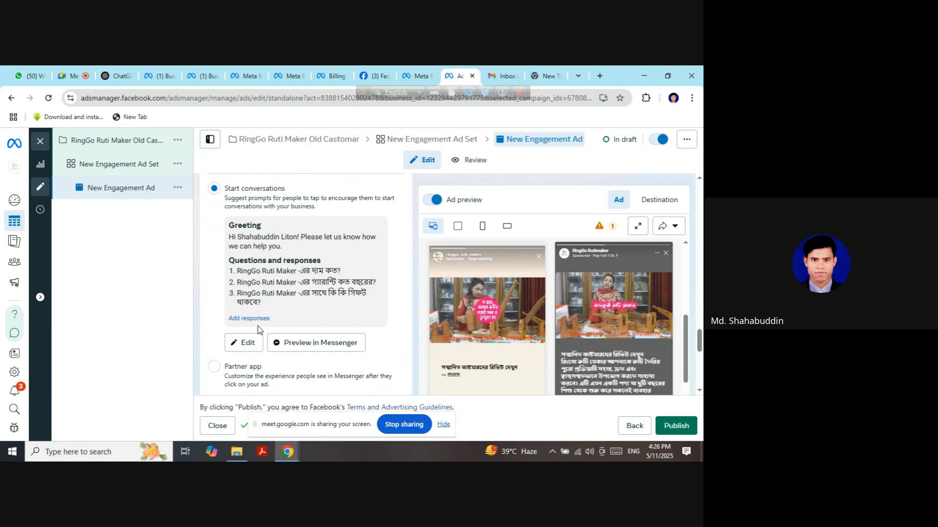
scroll(262, 322, up, 2)
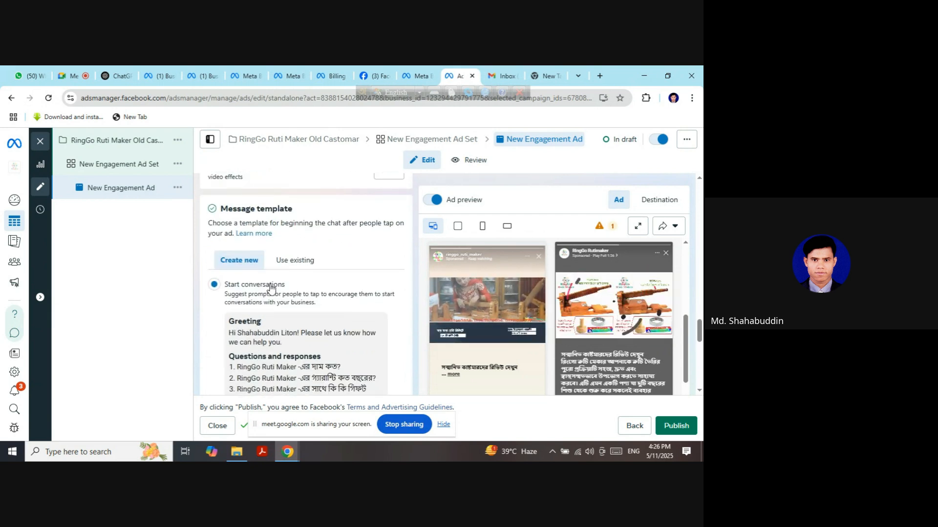
scroll(272, 288, down, 4)
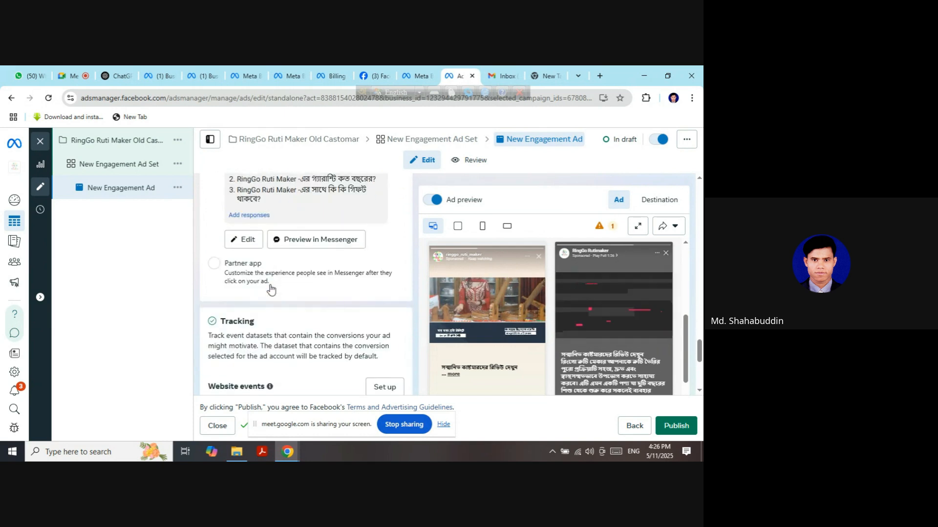
scroll(271, 289, up, 1)
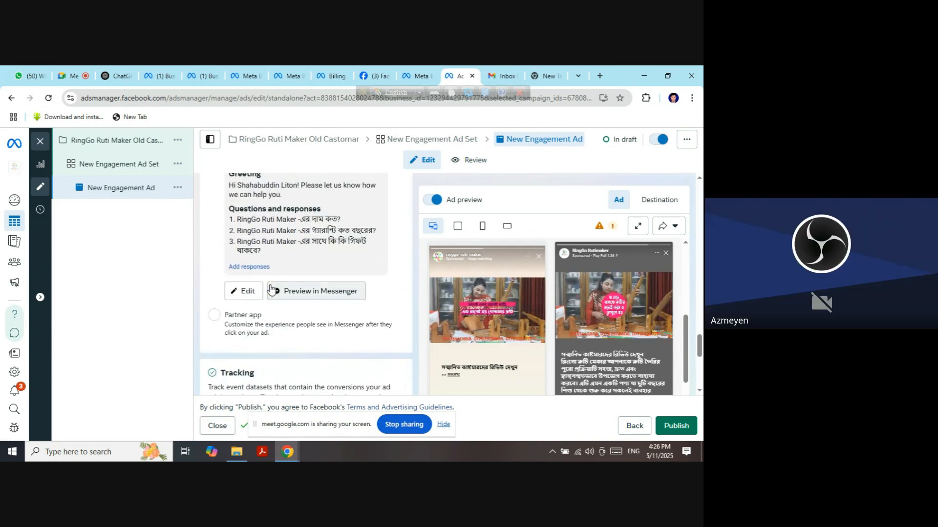
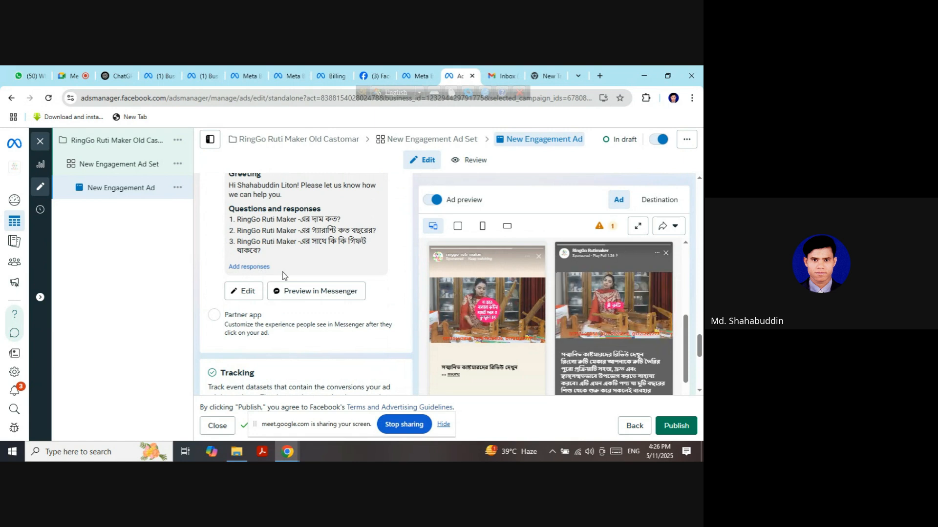
Open the custom message template for editing and go to Question #1's automated response.
click(244, 291)
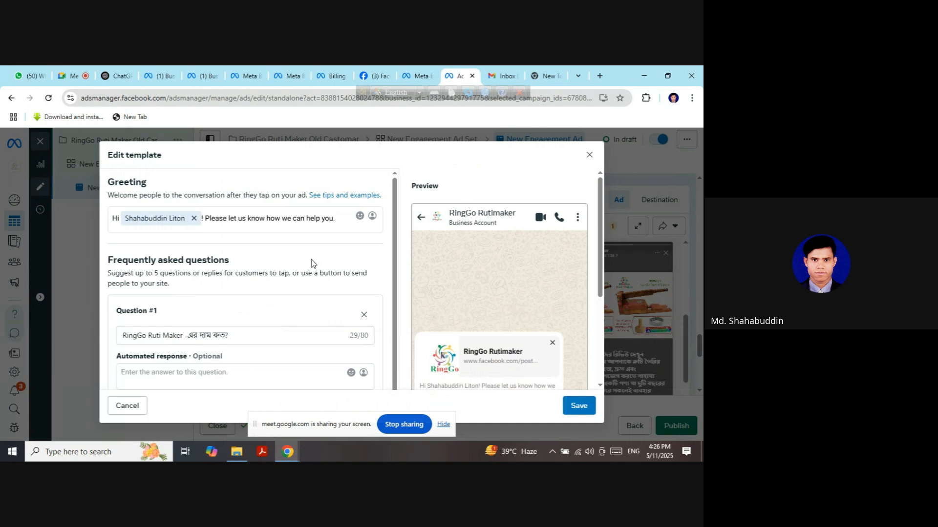
scroll(310, 264, down, 1)
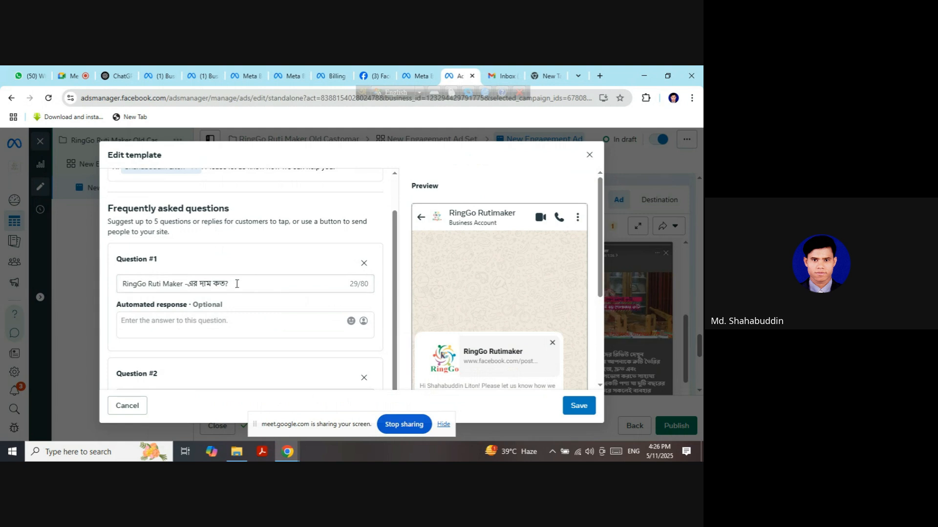
click(198, 323)
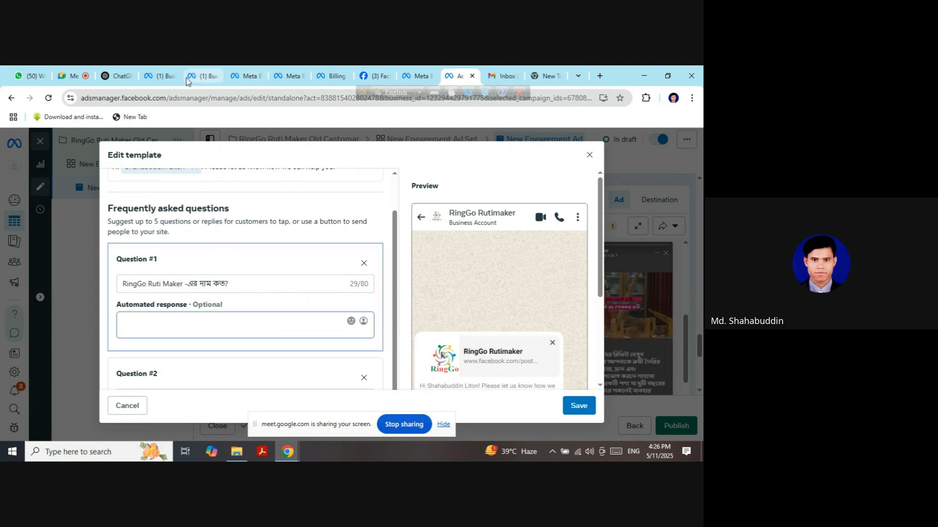
Copy the text of saved reply AQ4 from the Messenger inbox into Question #1's automated response in the ad template.
click(160, 77)
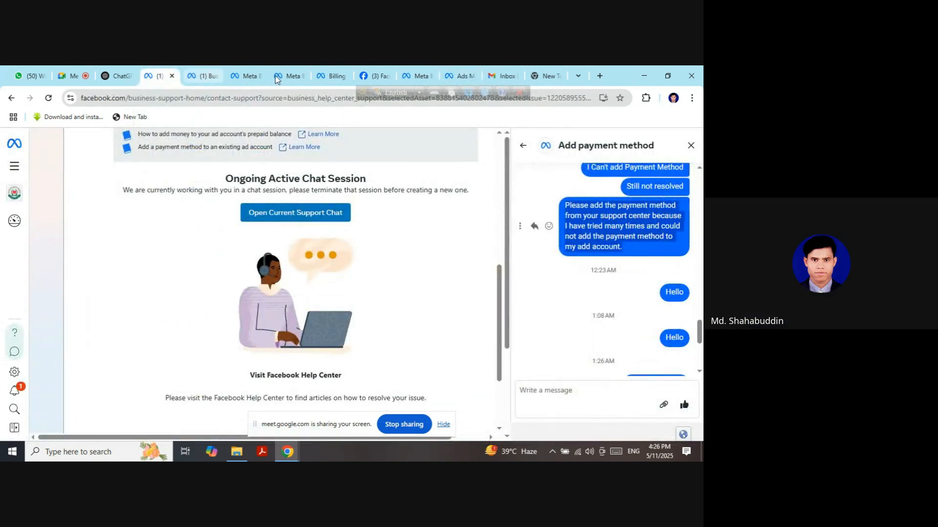
click(238, 77)
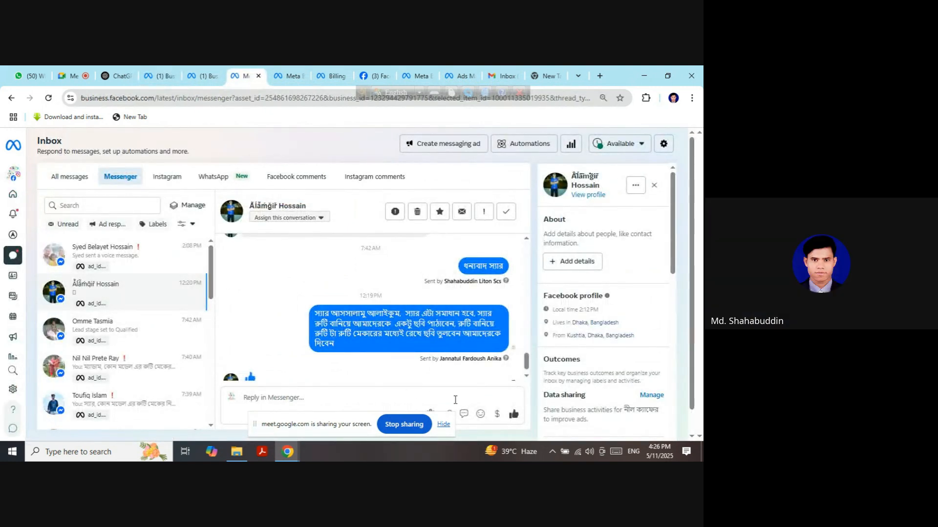
click(464, 414)
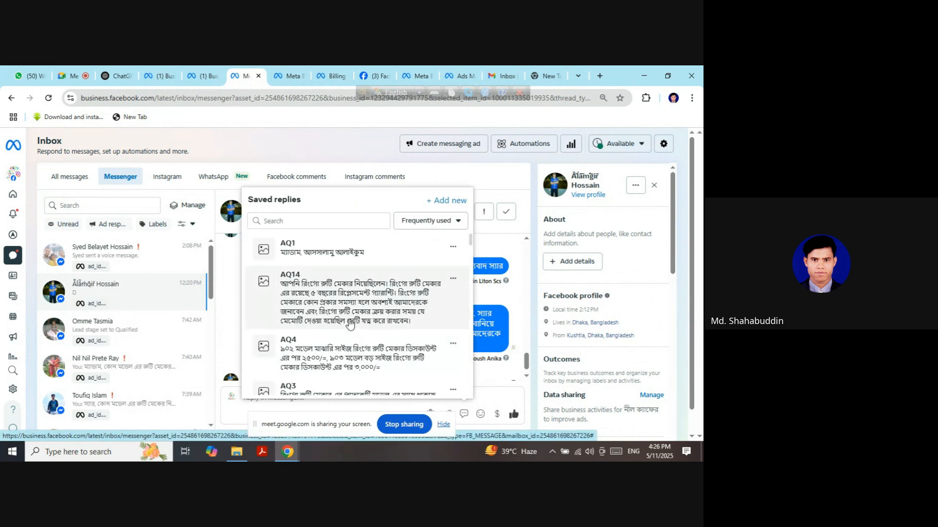
scroll(352, 302, down, 2)
click(347, 263)
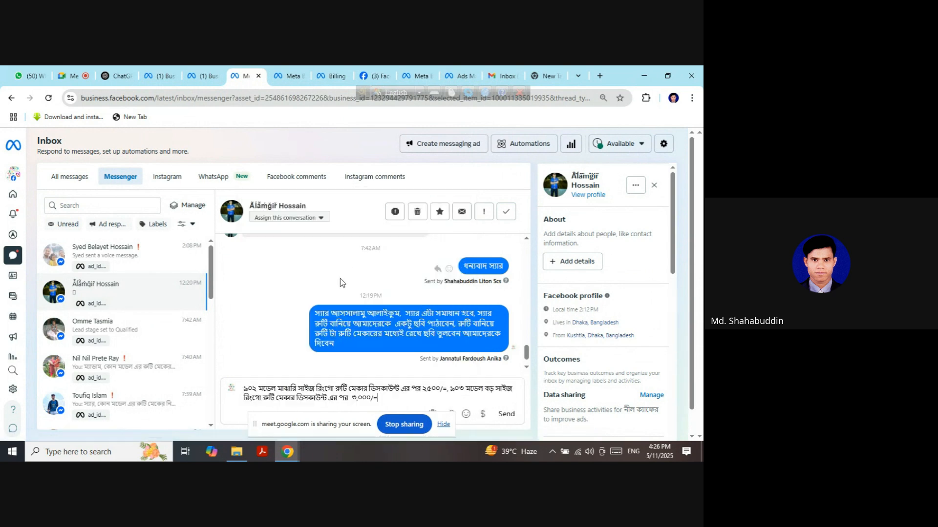
drag(379, 398, 227, 385)
key(ctrl+c)
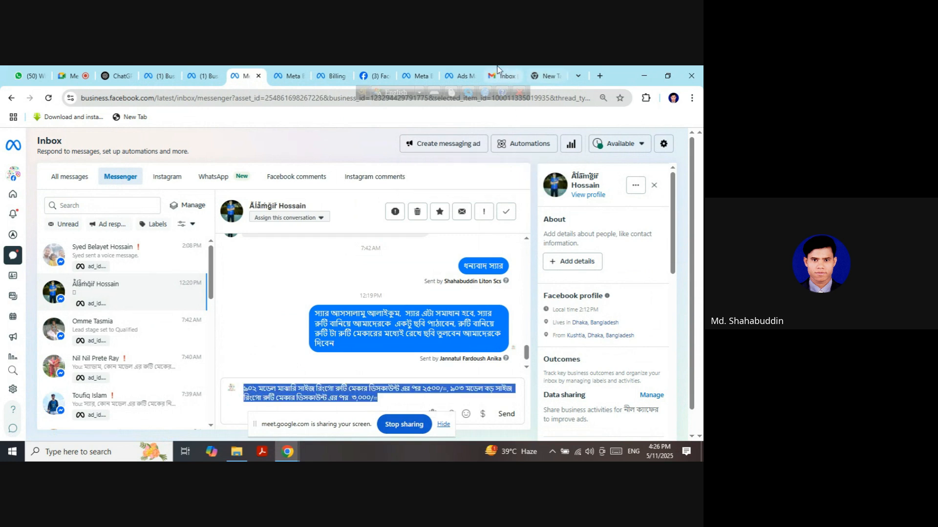
click(458, 73)
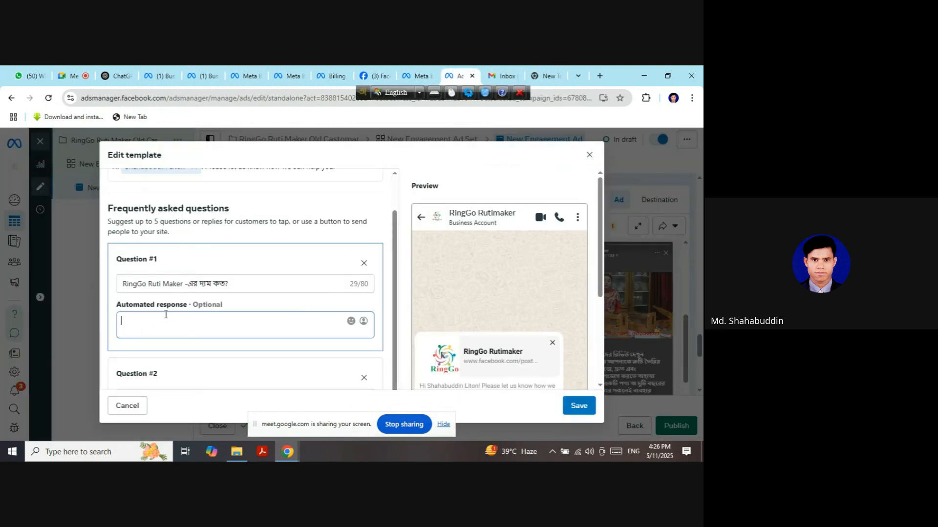
key(ctrl+v)
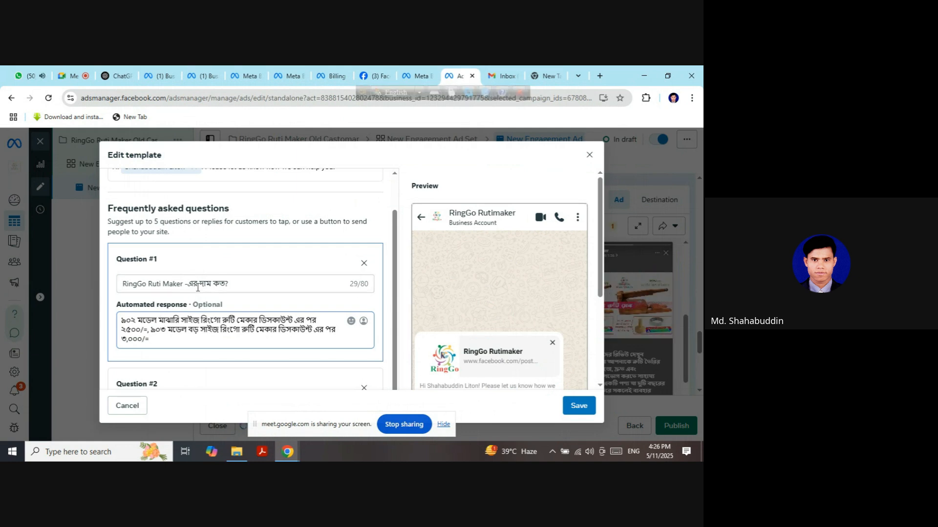
Go to Question #2's automated response, and close the two Business Support browser tabs to return to the Messenger inbox.
scroll(230, 328, down, 2)
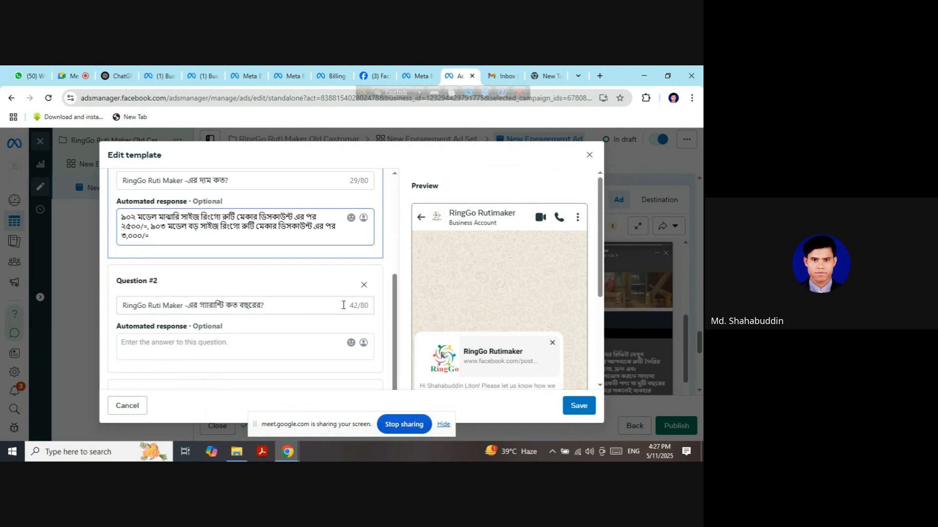
click(231, 348)
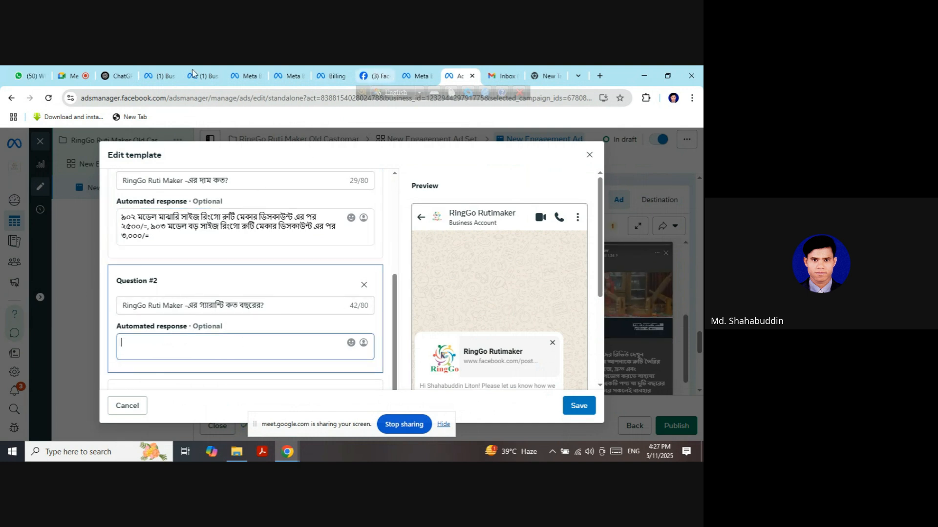
click(293, 76)
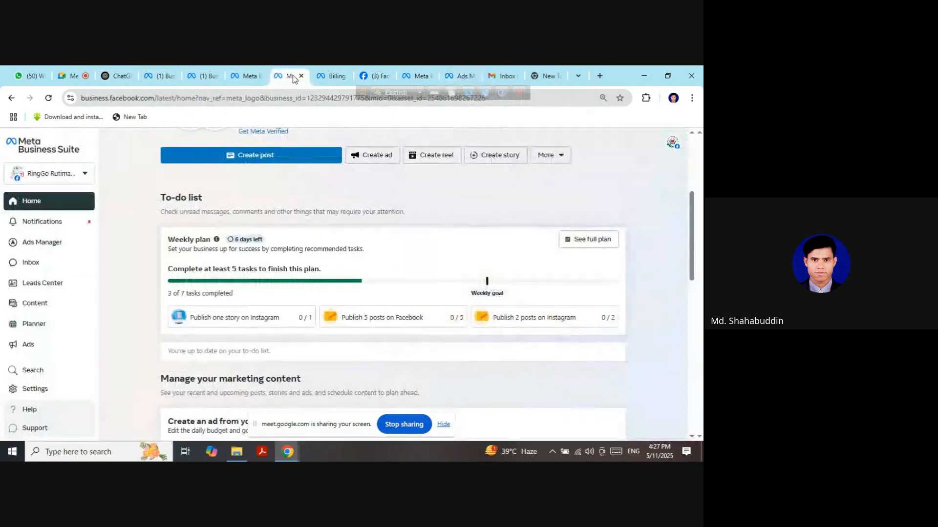
click(326, 76)
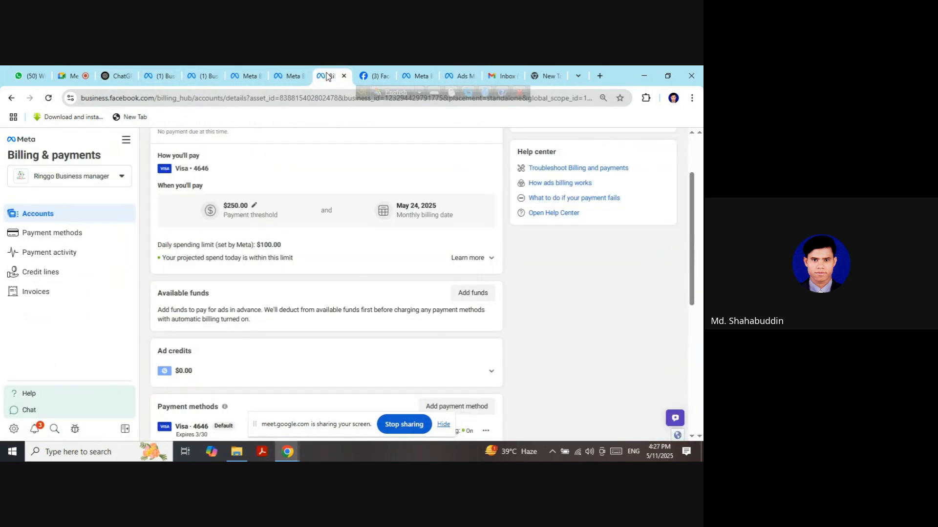
click(368, 76)
click(162, 76)
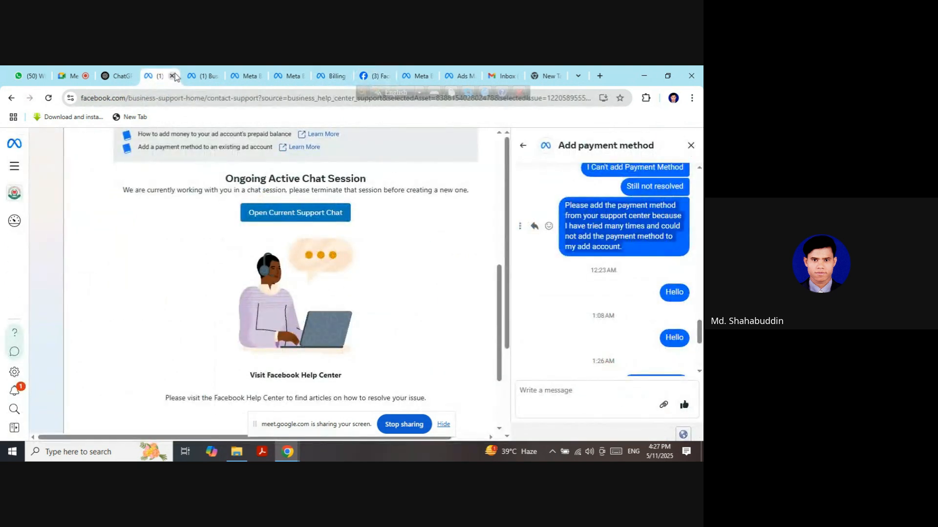
click(173, 76)
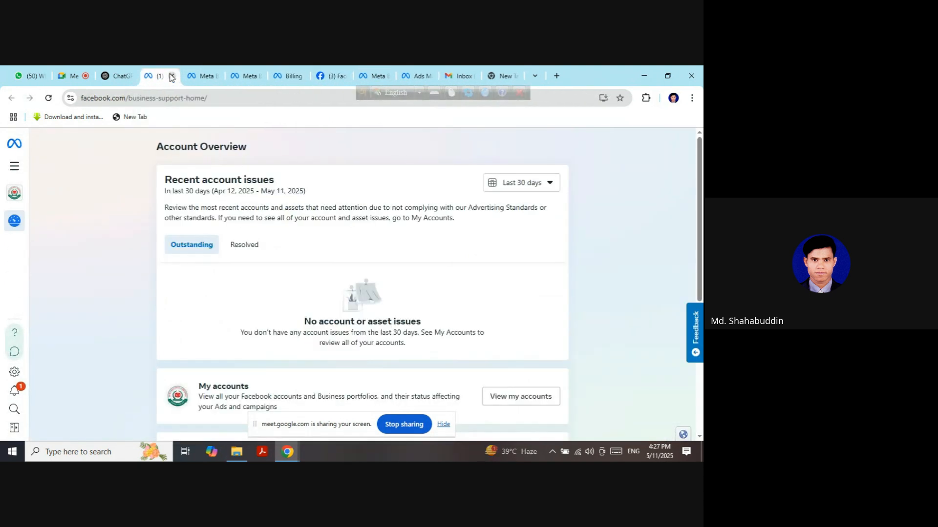
click(172, 76)
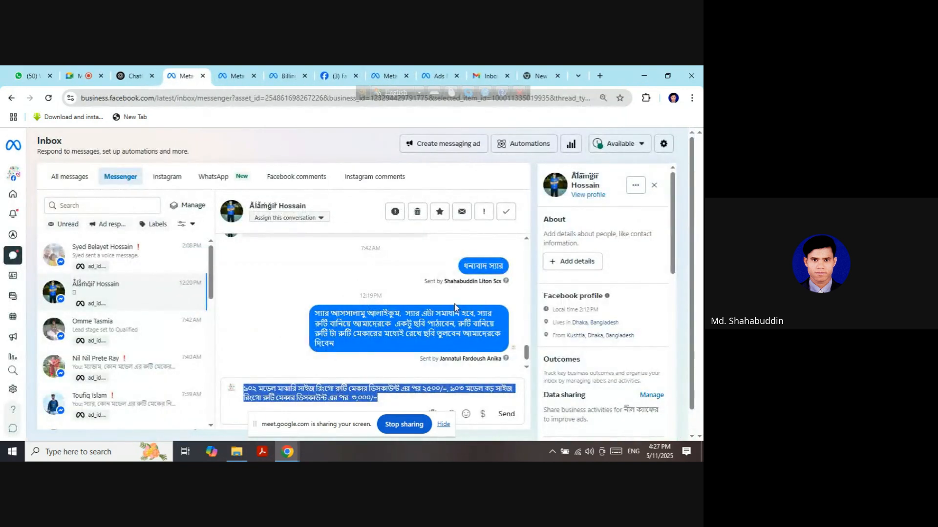
Clear the inbox reply draft and copy saved reply AQ5, about the 5-year replacement guarantee, into Question #2's automated response.
key(ctrl+x)
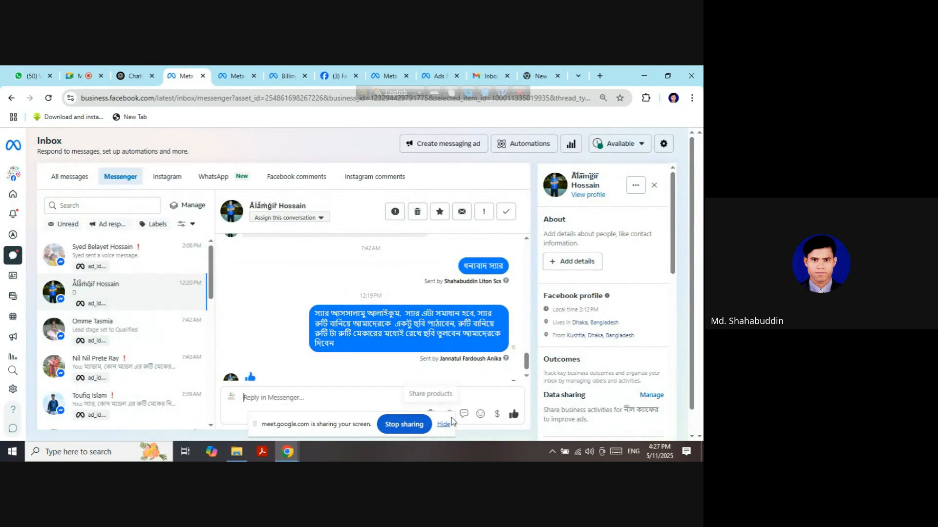
click(464, 414)
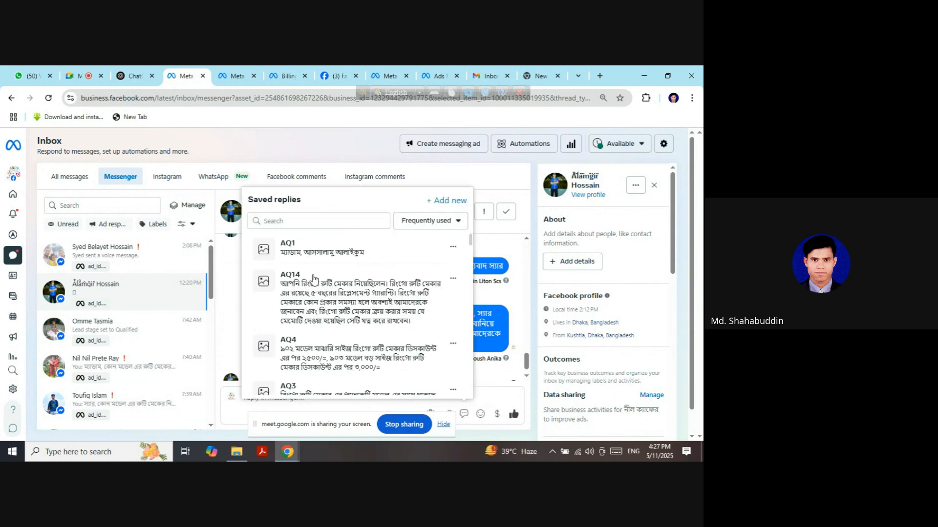
scroll(318, 287, down, 3)
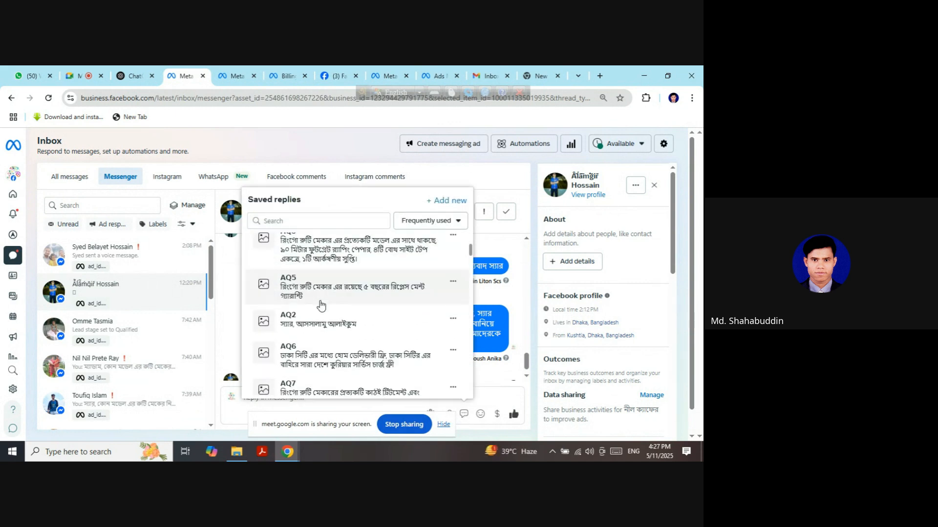
click(327, 293)
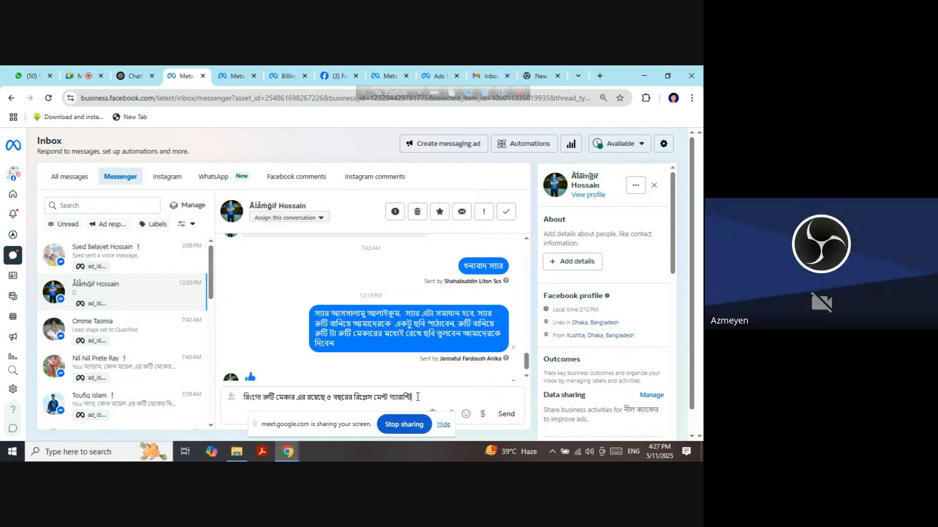
drag(417, 397, 237, 397)
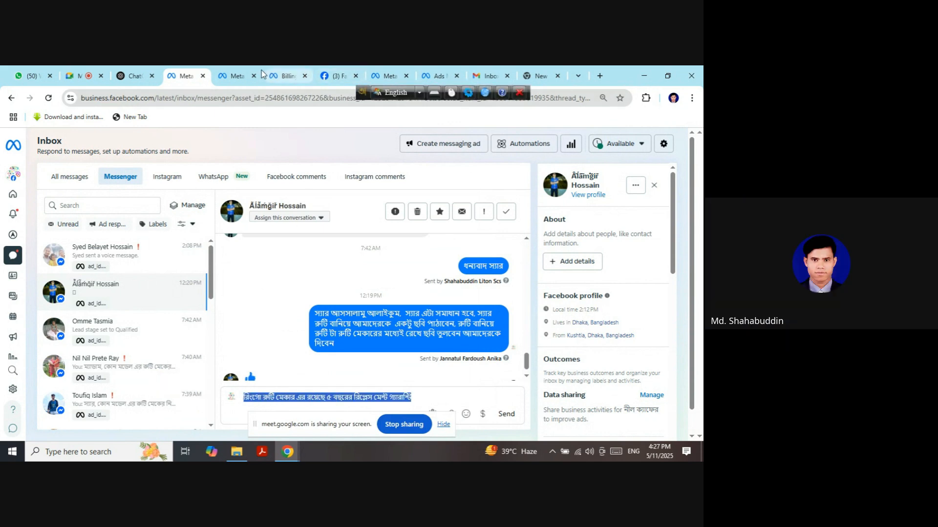
click(234, 75)
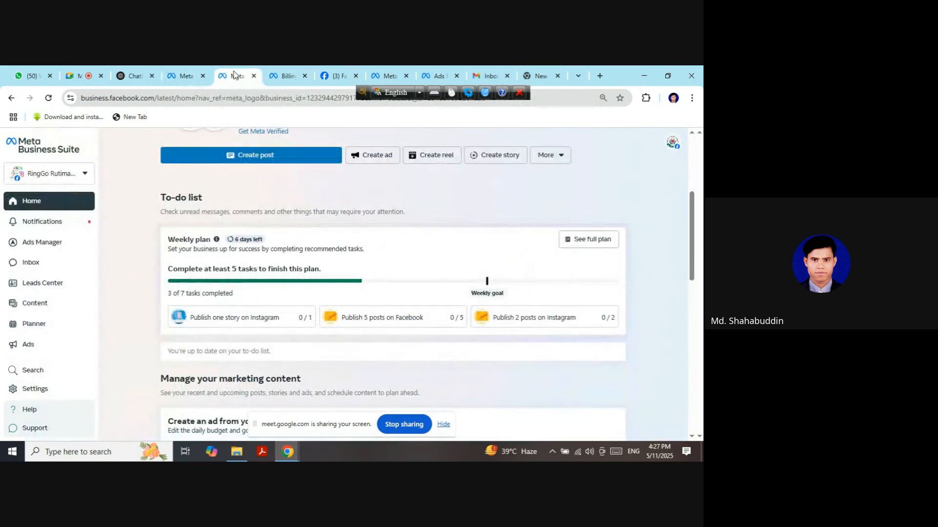
click(435, 76)
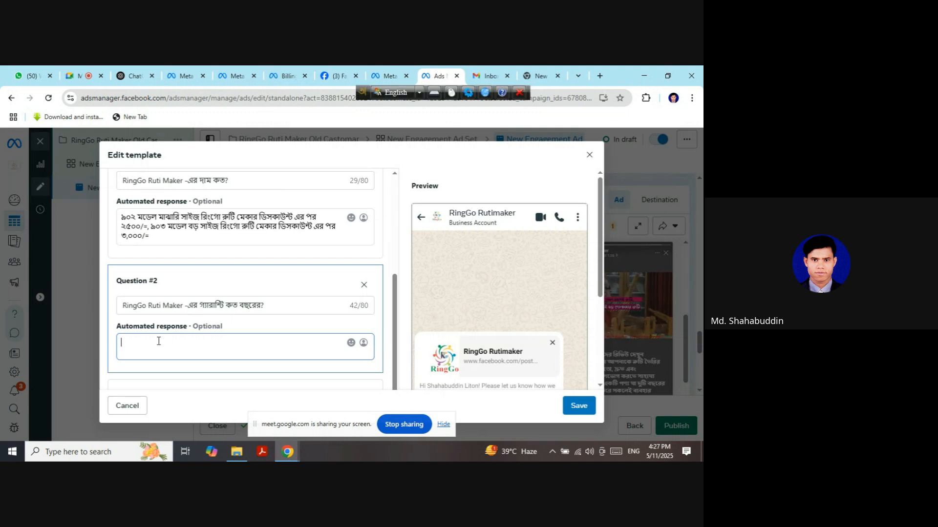
key(ctrl+v)
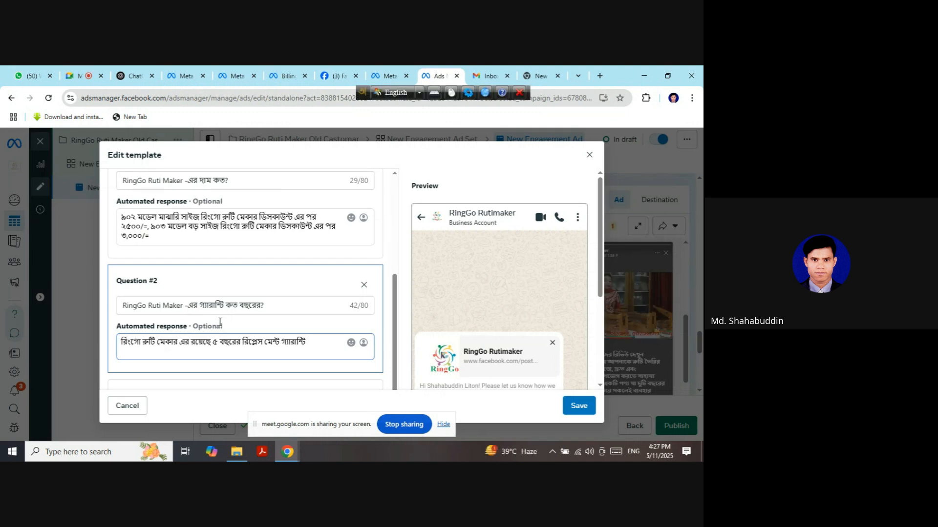
Return to the Messenger inbox and replace the unsent reply draft with saved reply AQ3, selecting its whole text for copying.
scroll(219, 318, down, 3)
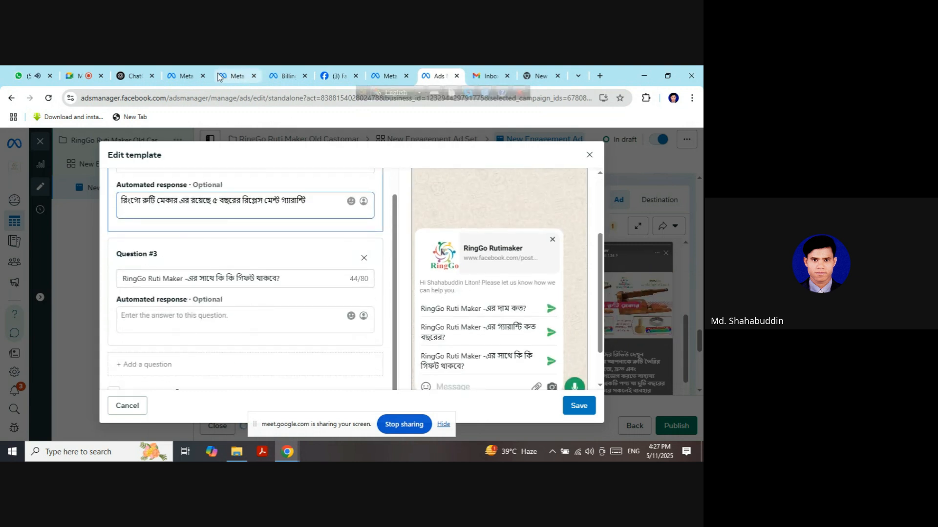
click(288, 76)
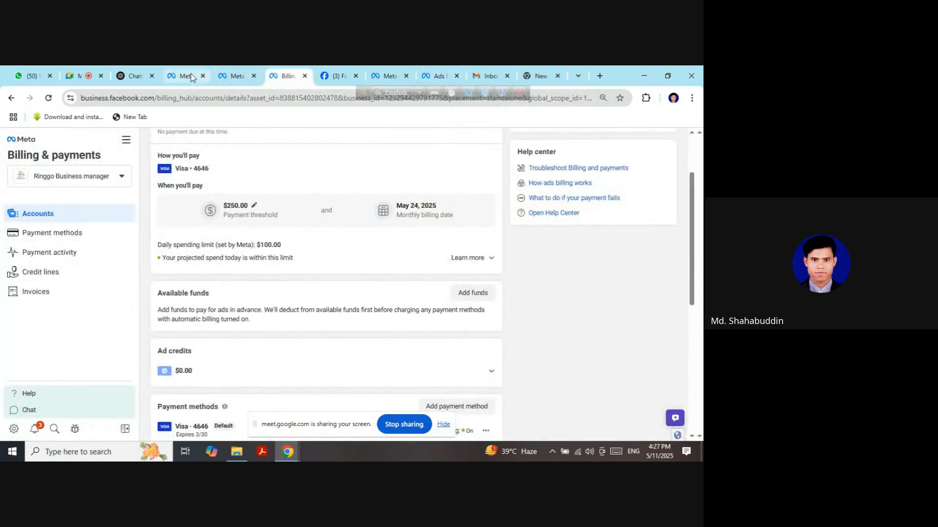
click(191, 77)
key(BackSpace)
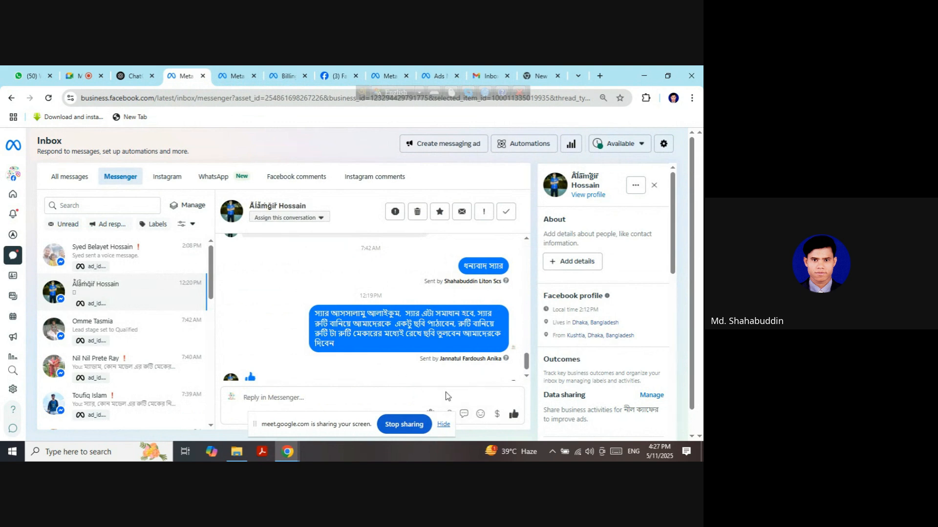
click(463, 414)
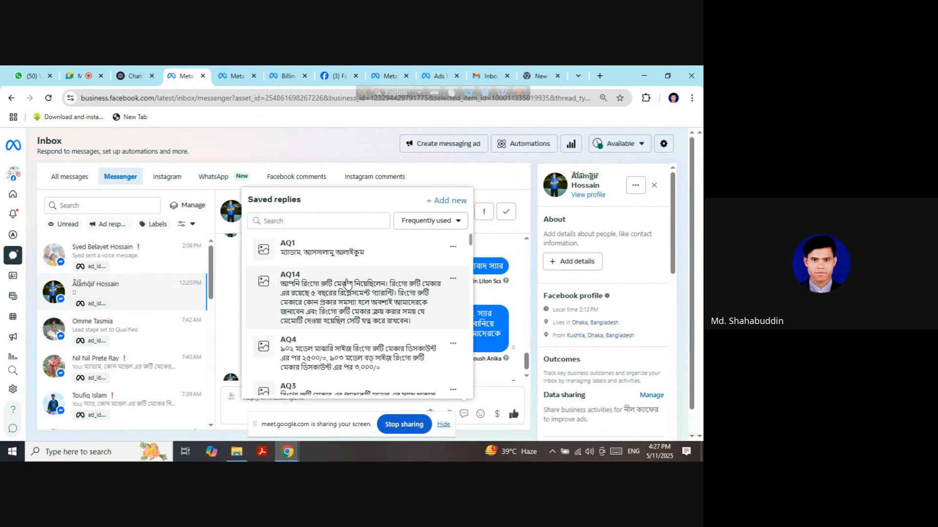
scroll(348, 288, down, 2)
click(348, 295)
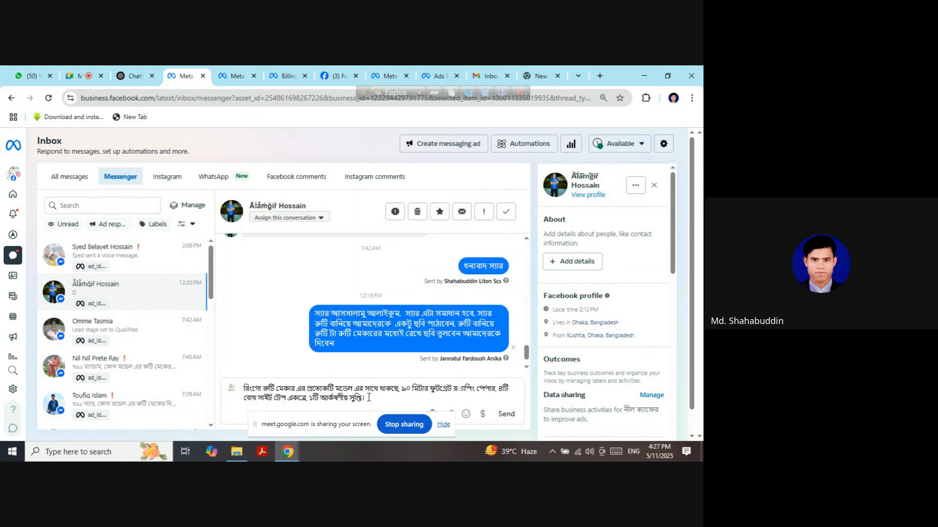
drag(369, 398, 248, 387)
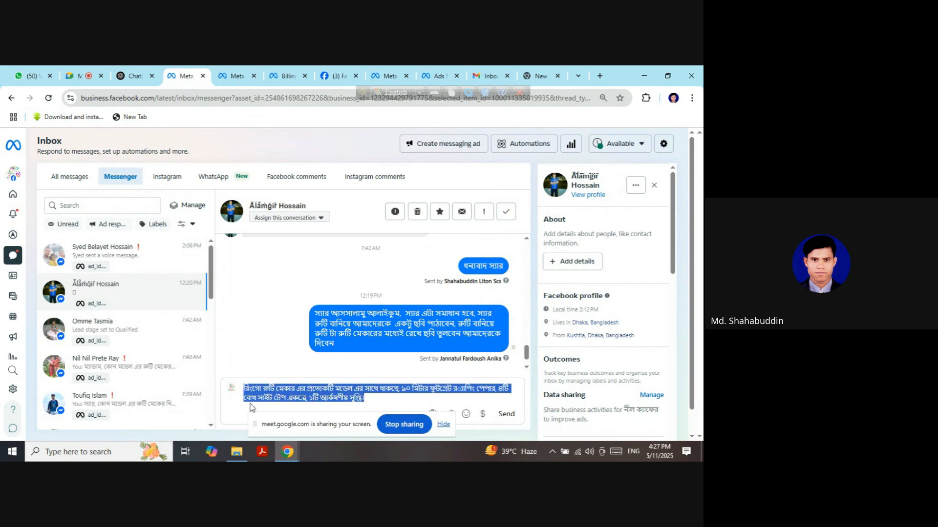
Paste the AQ3 reply about the included gifts into Question #3's automated response in the ad template.
click(437, 76)
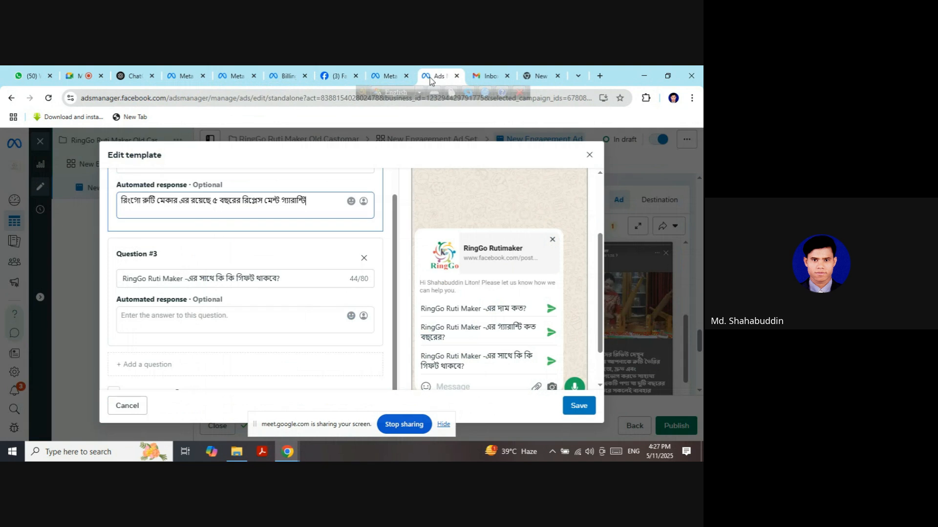
click(177, 316)
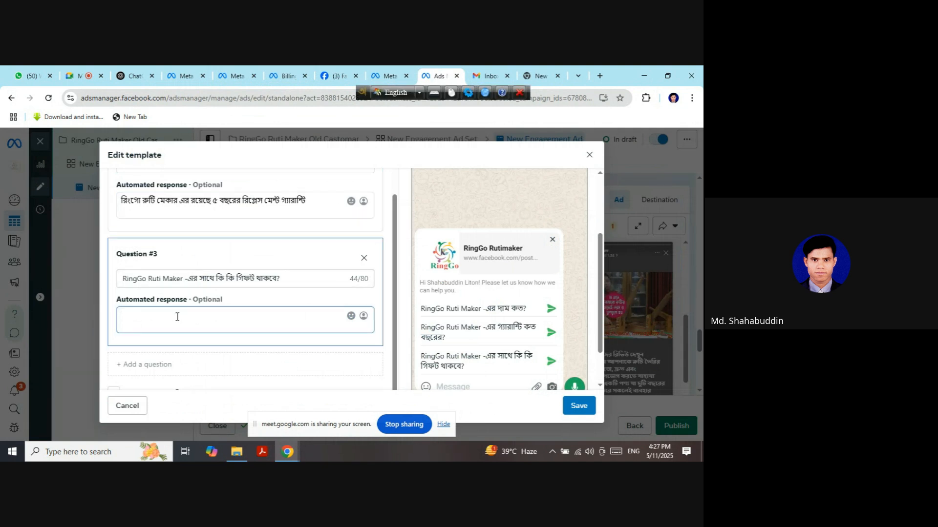
key(ctrl+v)
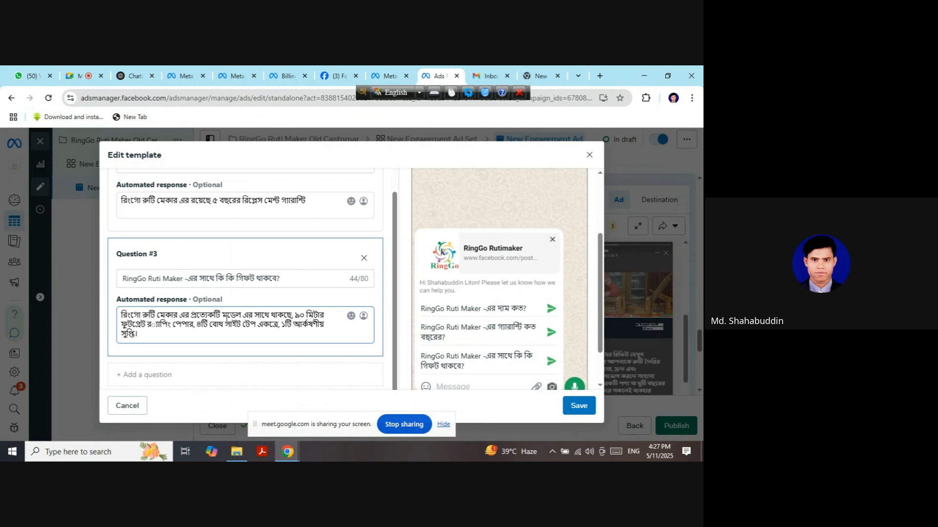
scroll(237, 318, down, 1)
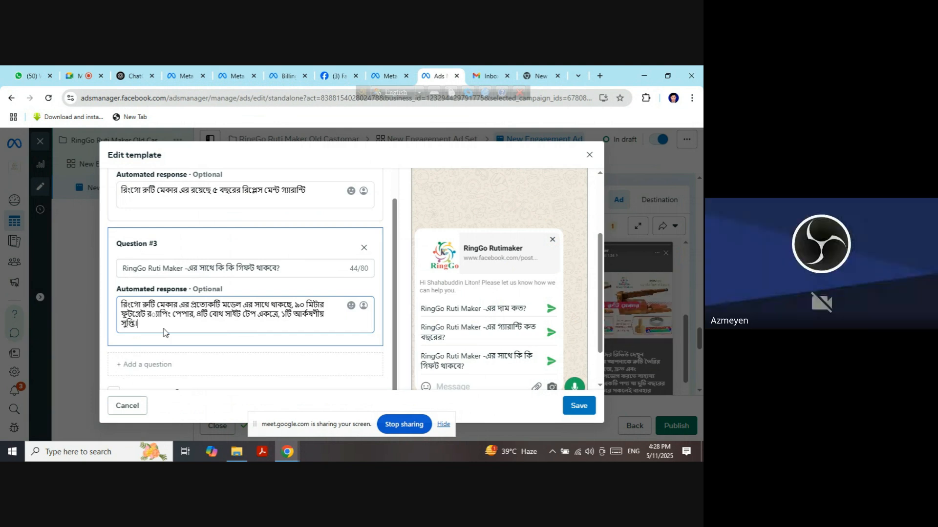
Save the message template with its three questions and responses, and review the ad's Tracking section and placement previews.
scroll(256, 286, up, 2)
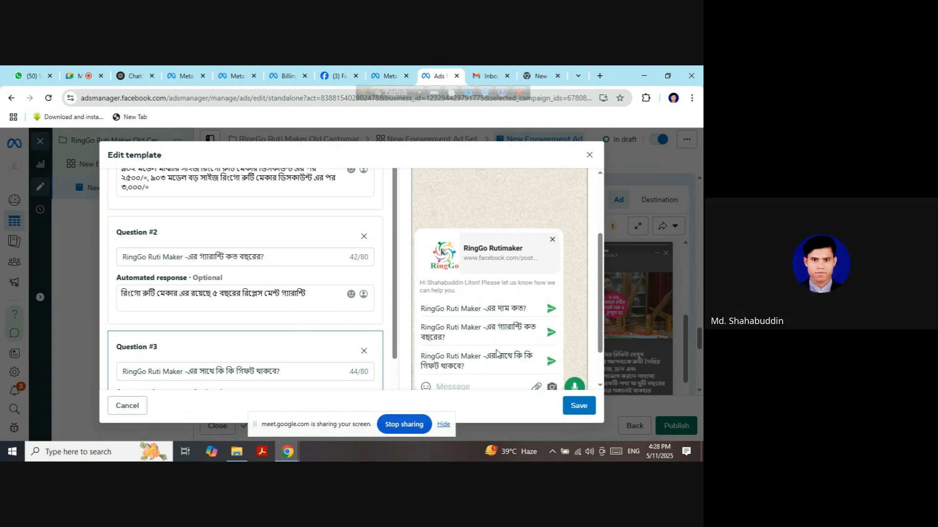
click(578, 407)
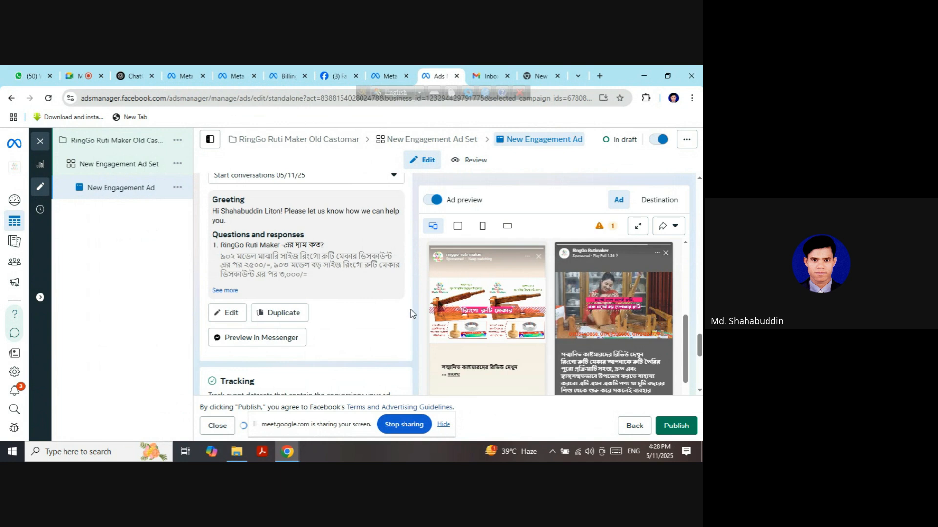
scroll(324, 329, down, 4)
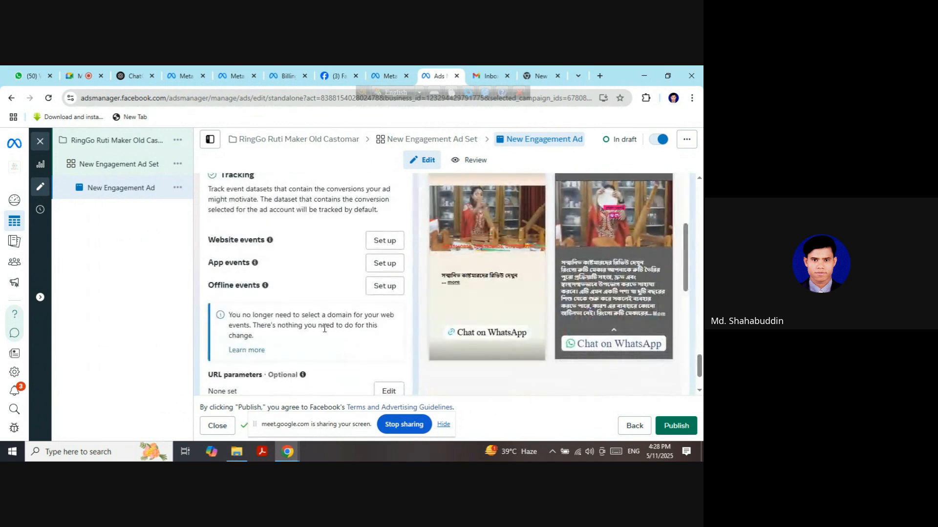
scroll(326, 269, down, 2)
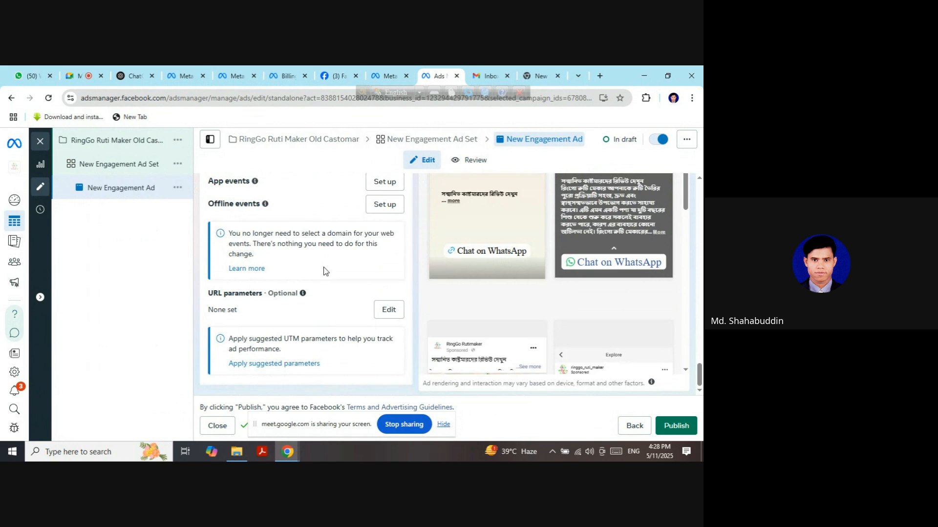
scroll(326, 271, up, 1)
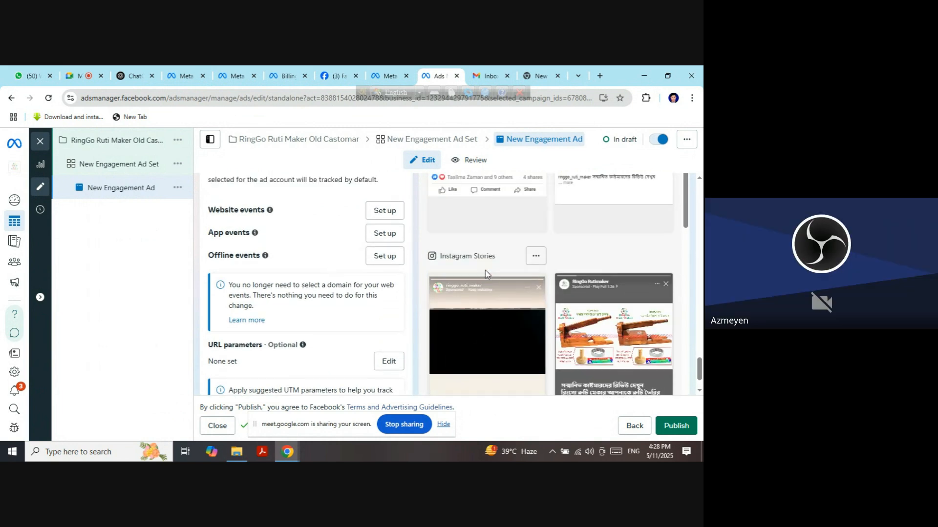
scroll(320, 293, up, 1)
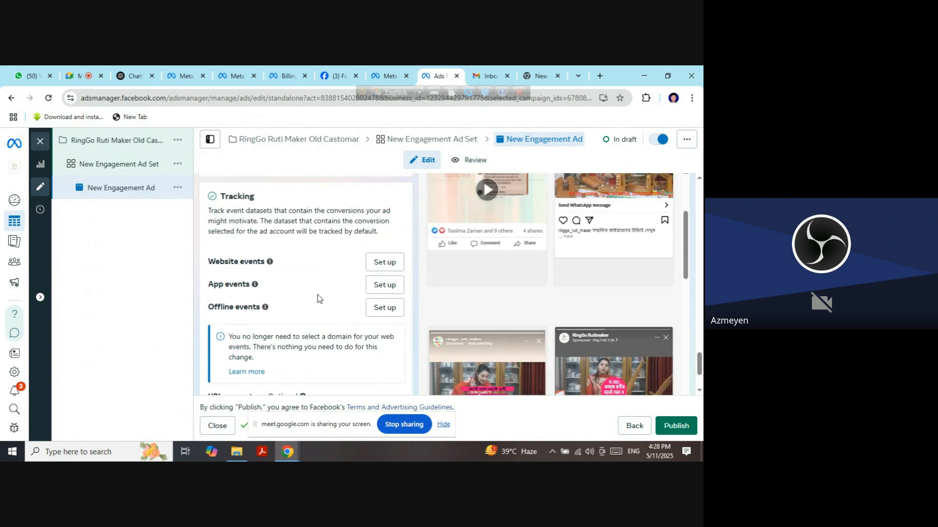
scroll(532, 265, down, 5)
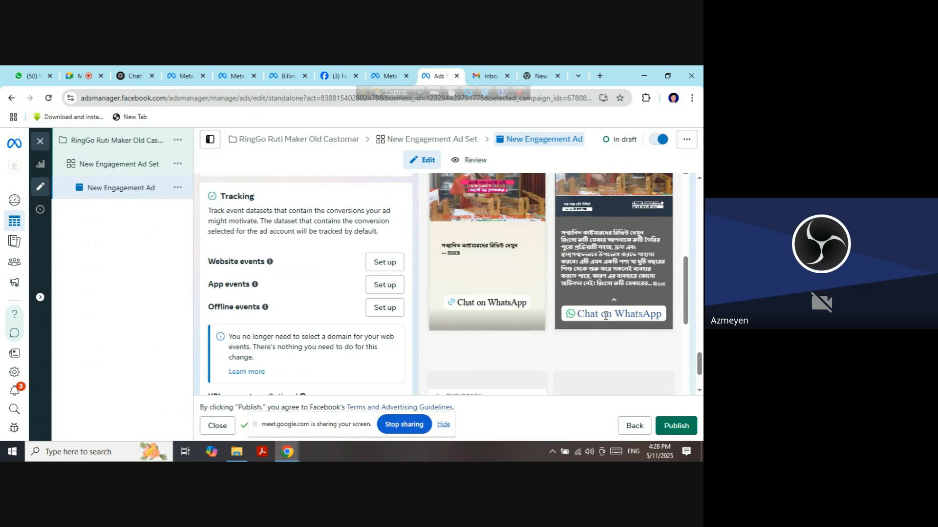
scroll(320, 325, down, 2)
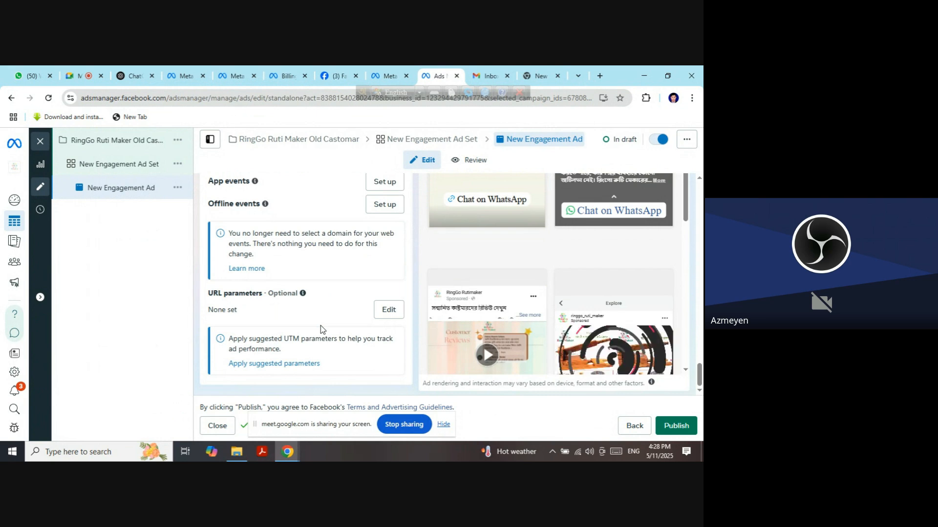
Remove the Send WhatsApp message button that was added to the original post under Call to action.
scroll(385, 291, up, 5)
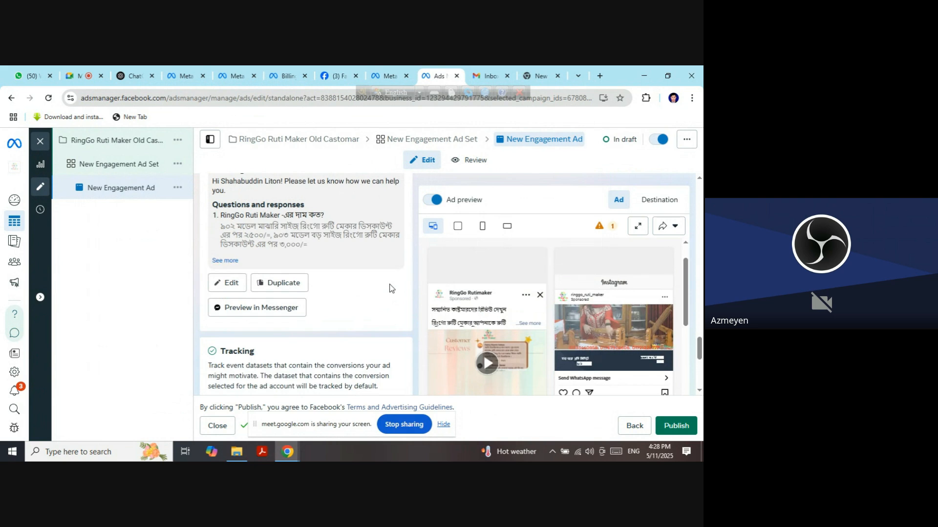
scroll(450, 273, up, 4)
scroll(374, 281, up, 3)
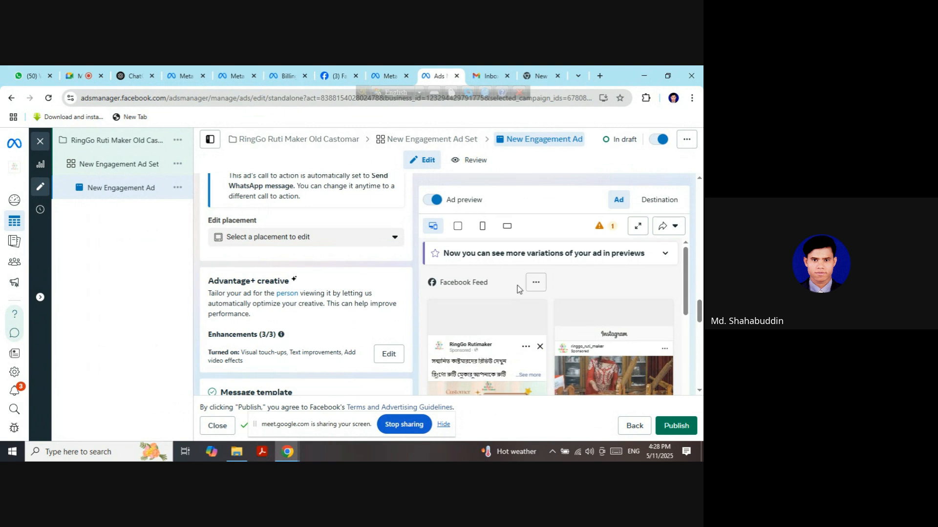
scroll(336, 284, up, 5)
scroll(332, 281, up, 7)
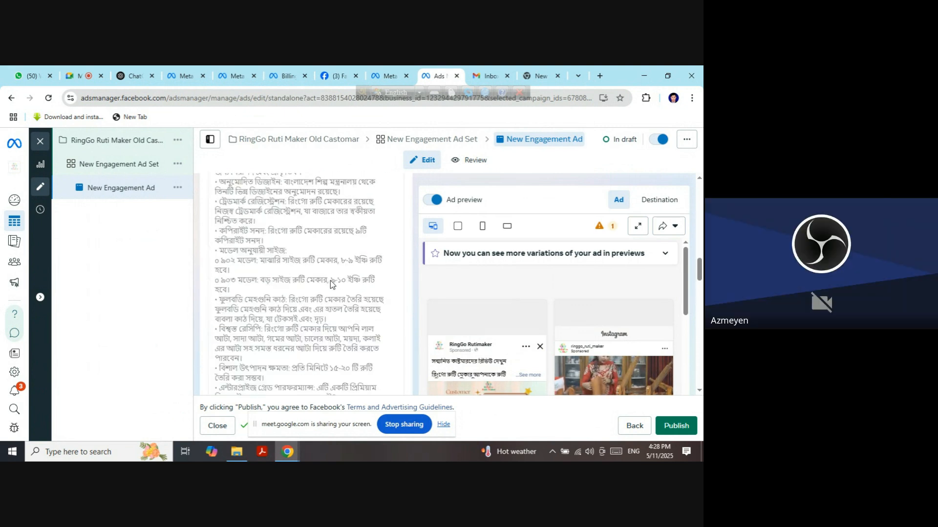
scroll(330, 282, down, 6)
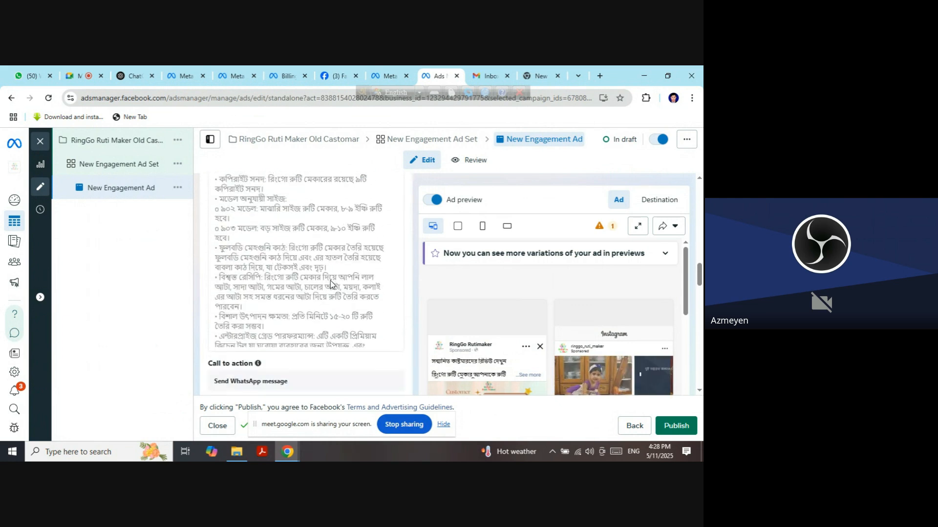
scroll(330, 282, down, 3)
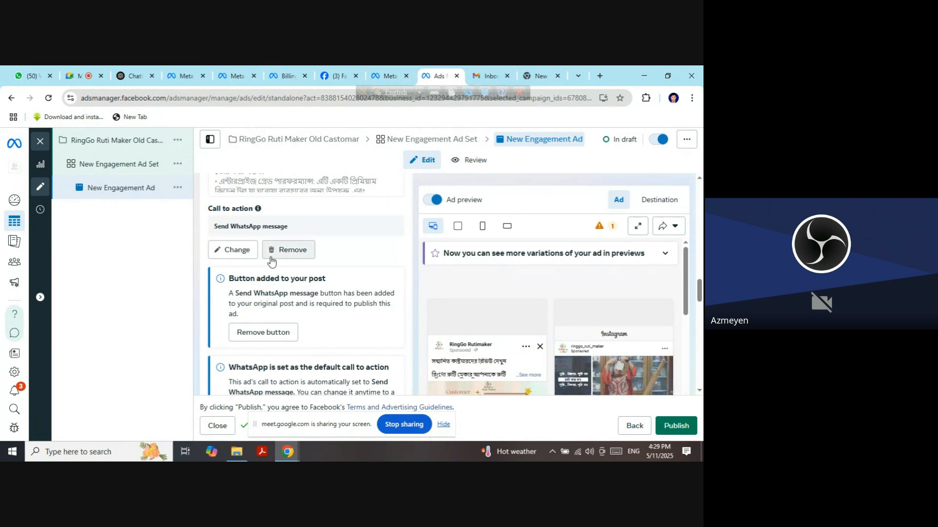
click(255, 336)
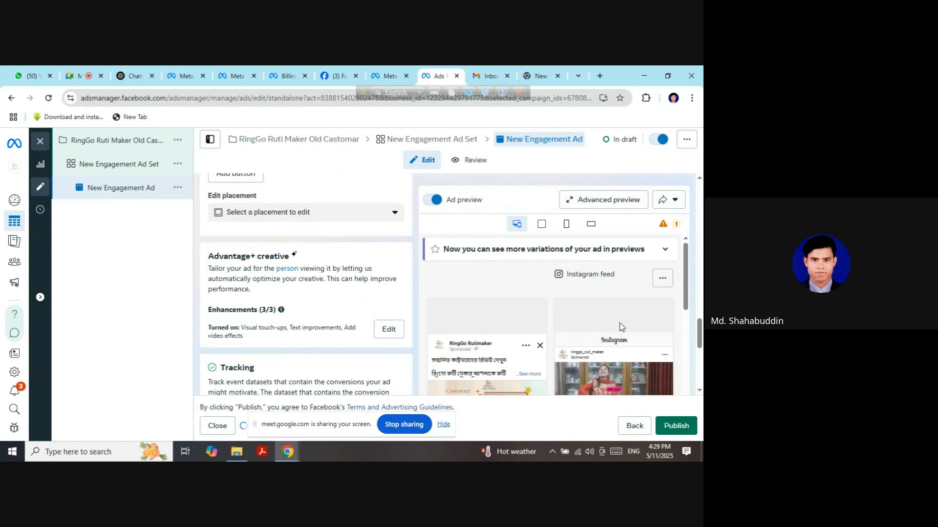
Examine the ad previews for the Facebook and Instagram feed, Stories, Explore and Reels placements without the call-to-action button.
scroll(620, 327, down, 2)
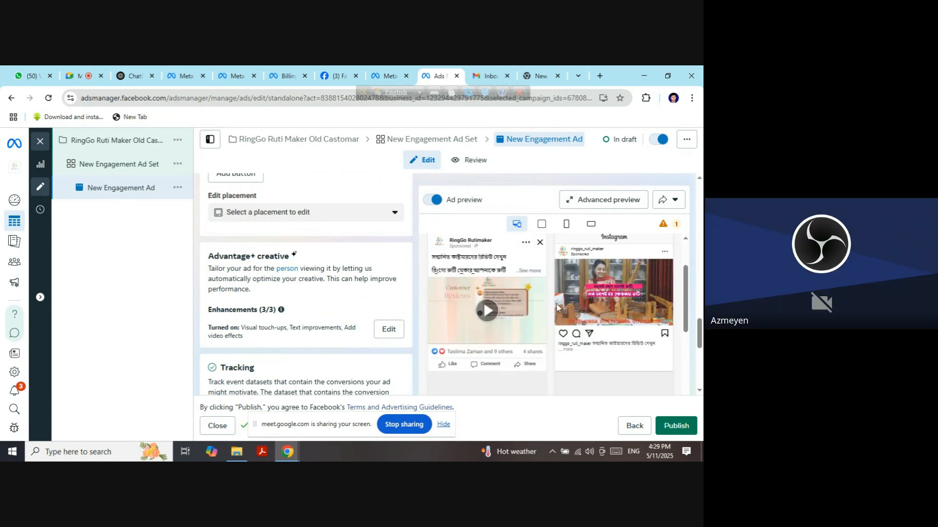
scroll(557, 307, down, 1)
scroll(557, 308, down, 3)
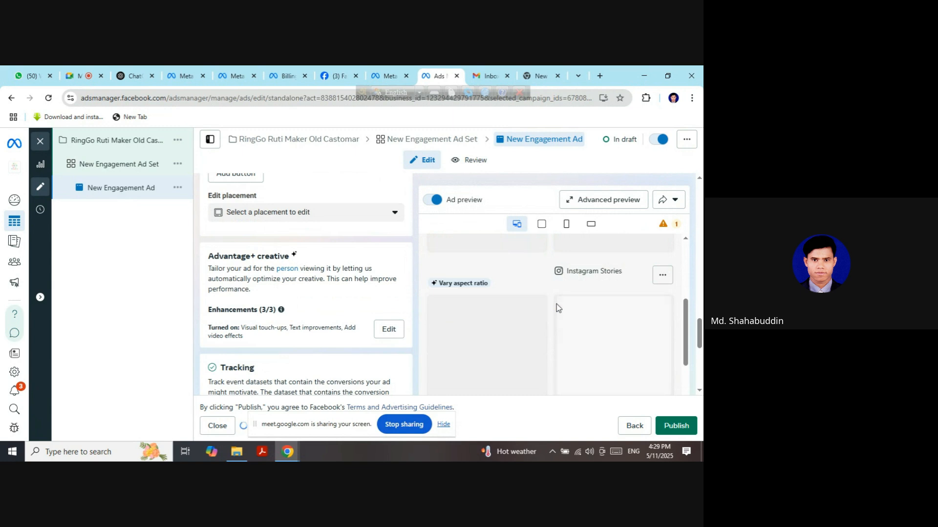
scroll(557, 308, down, 3)
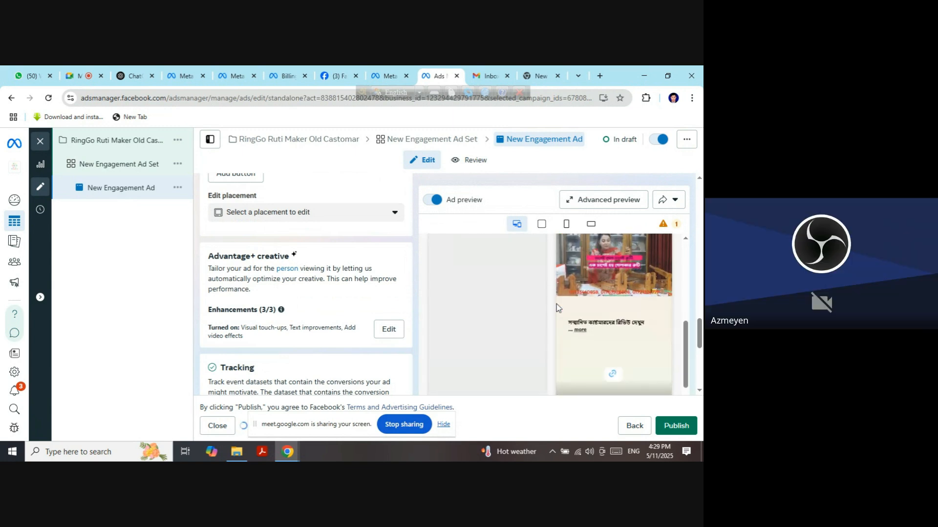
scroll(558, 308, up, 4)
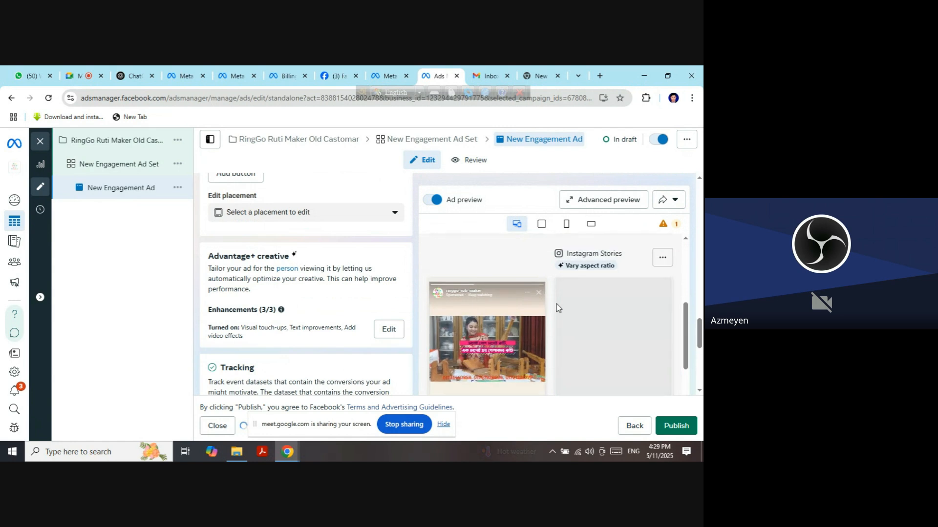
scroll(557, 308, down, 5)
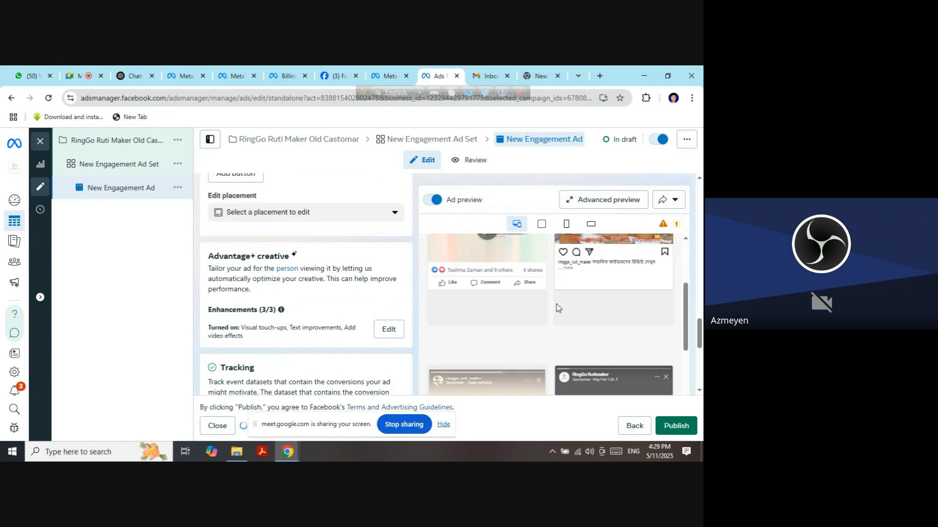
scroll(557, 308, down, 3)
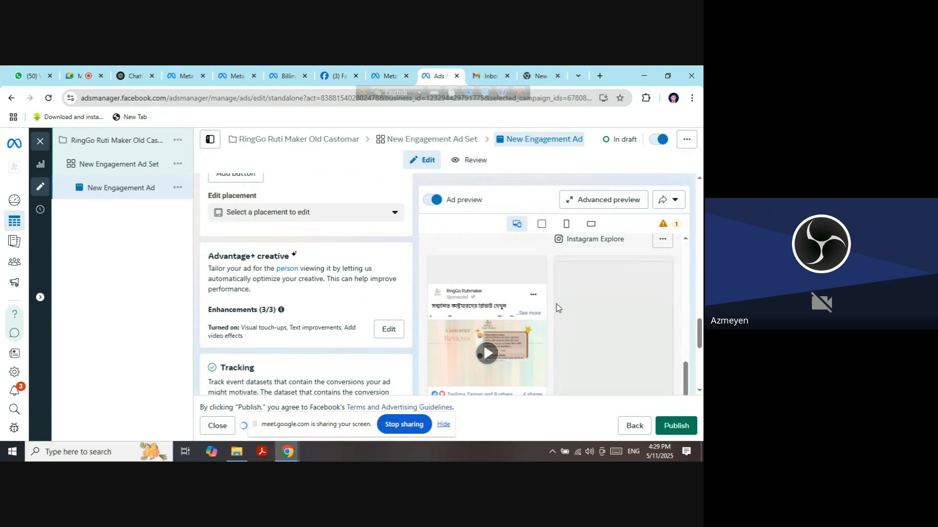
scroll(558, 308, down, 3)
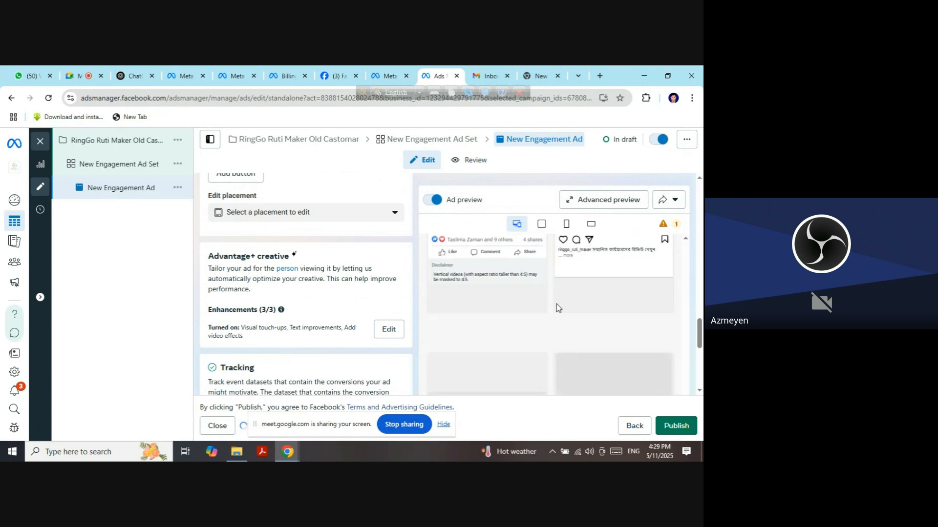
scroll(558, 307, up, 1)
scroll(558, 307, down, 5)
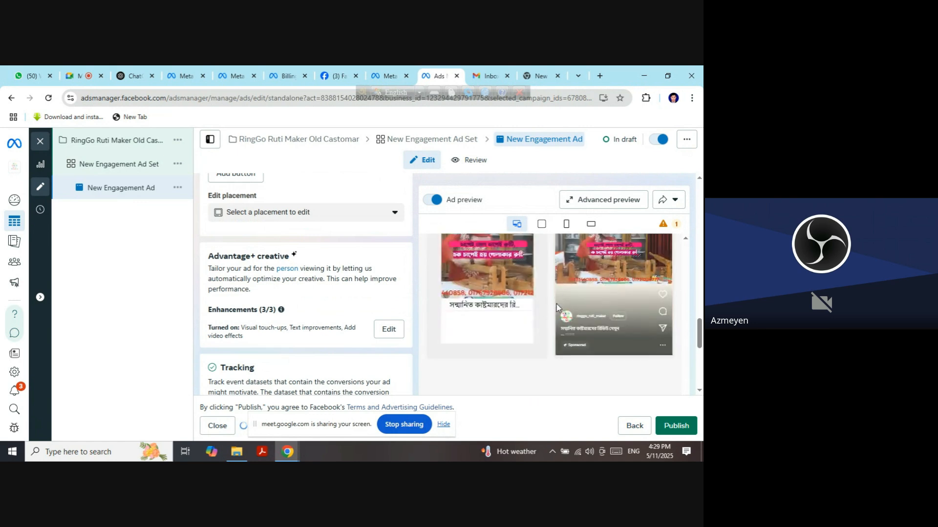
scroll(558, 308, down, 10)
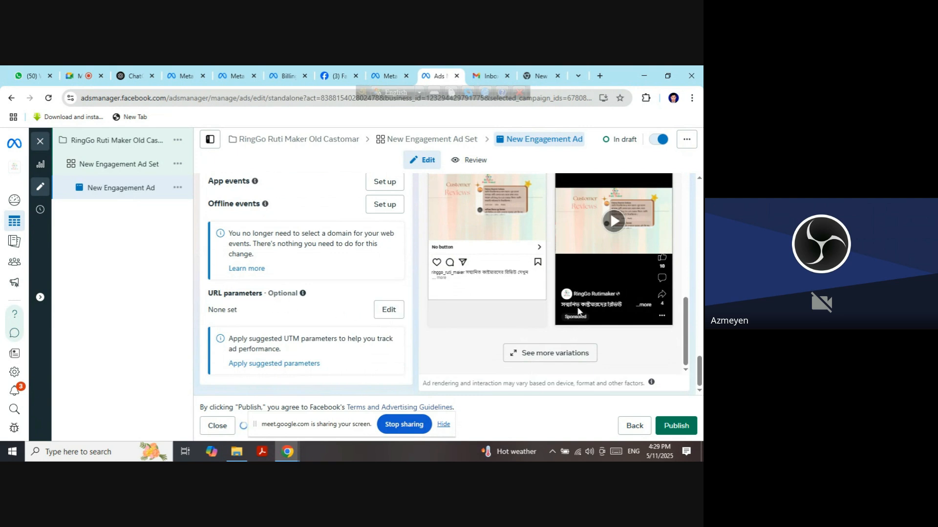
Review the ad's settings from Tracking and Advantage+ creative back through the primary text and Identity to the ad name.
scroll(301, 297, up, 2)
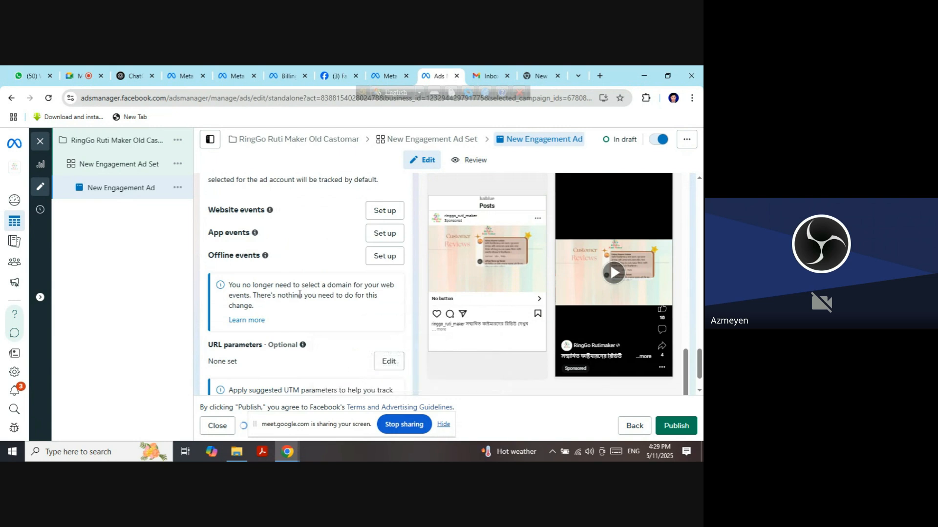
scroll(301, 298, down, 2)
scroll(300, 299, up, 10)
scroll(300, 301, down, 10)
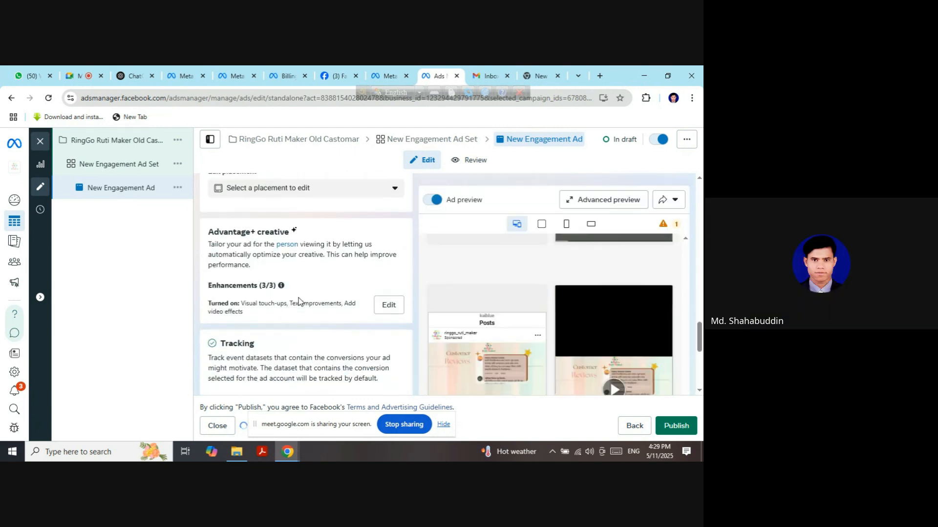
scroll(300, 302, up, 10)
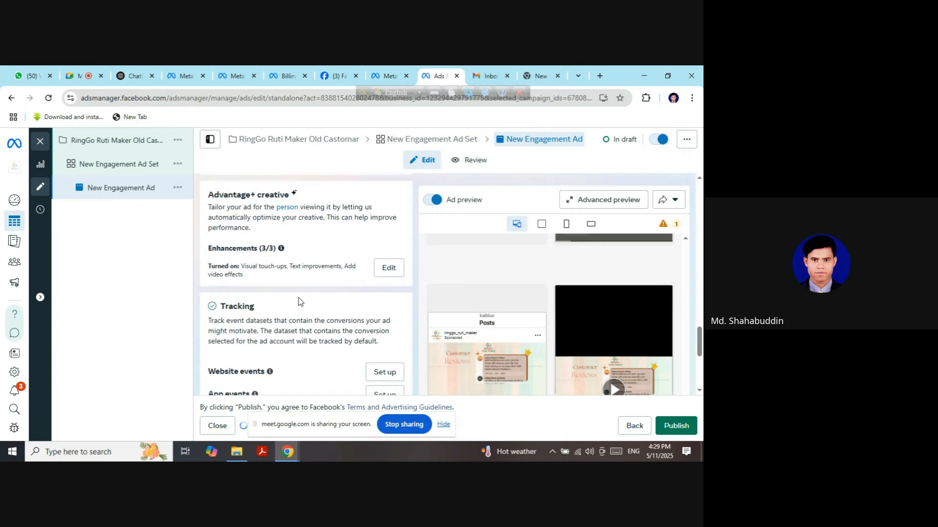
scroll(300, 302, up, 10)
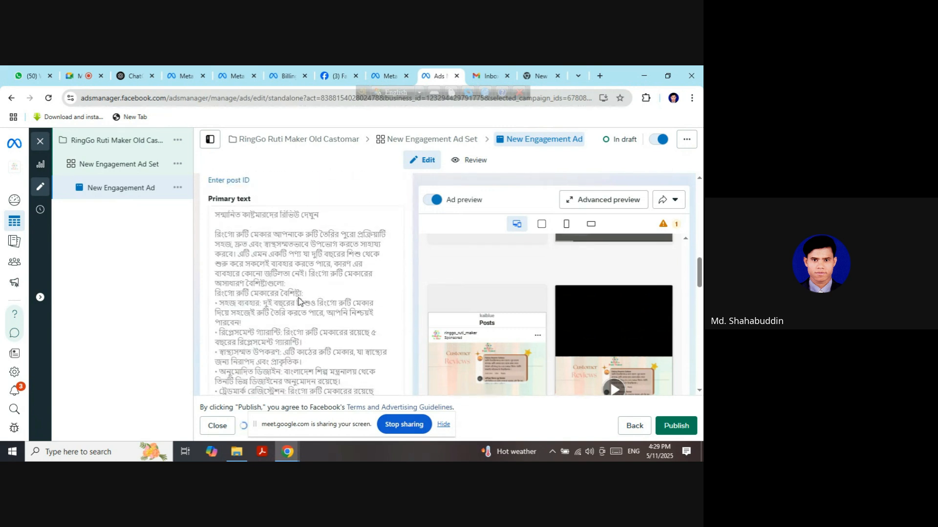
scroll(300, 301, up, 10)
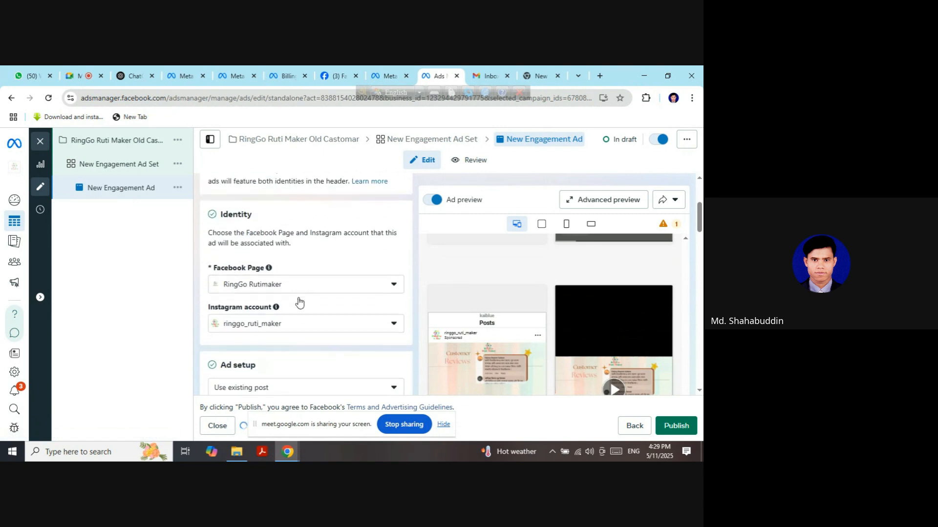
scroll(300, 302, up, 2)
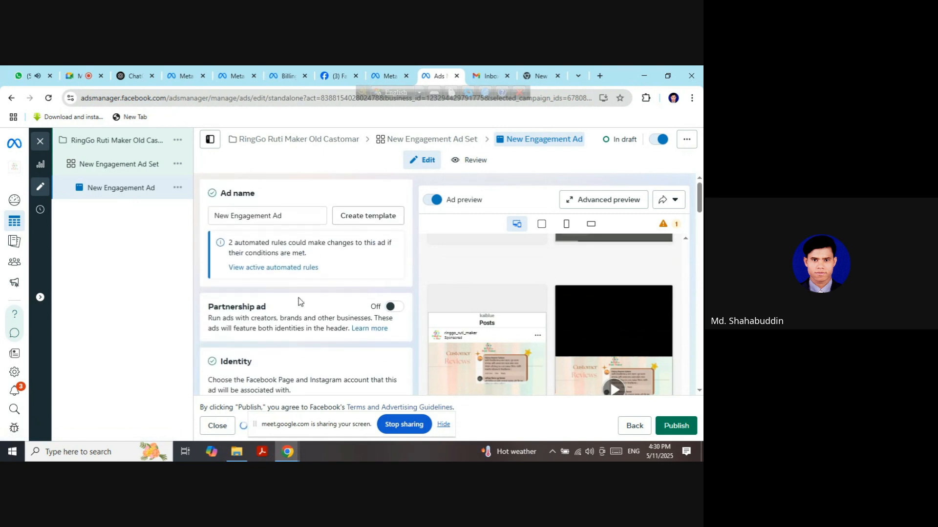